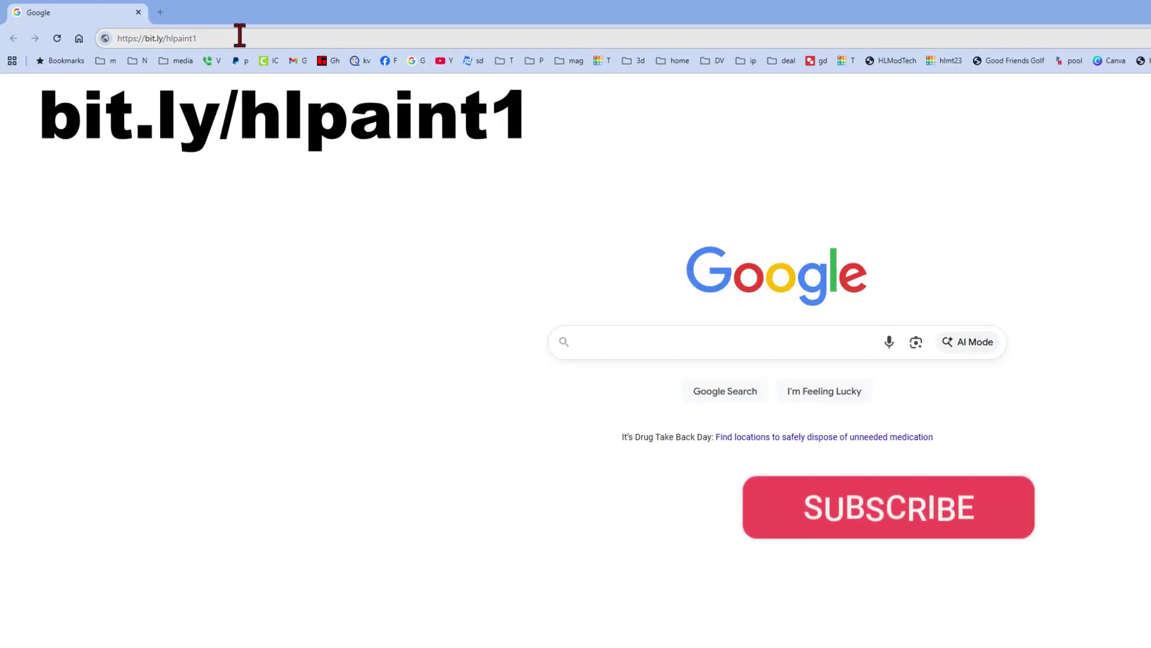
Step: Load the bit.ly/hlpaint1 short link to reach the Sketch Painting Challenge design page
{"action": "left_click", "coordinate": [240, 37]}
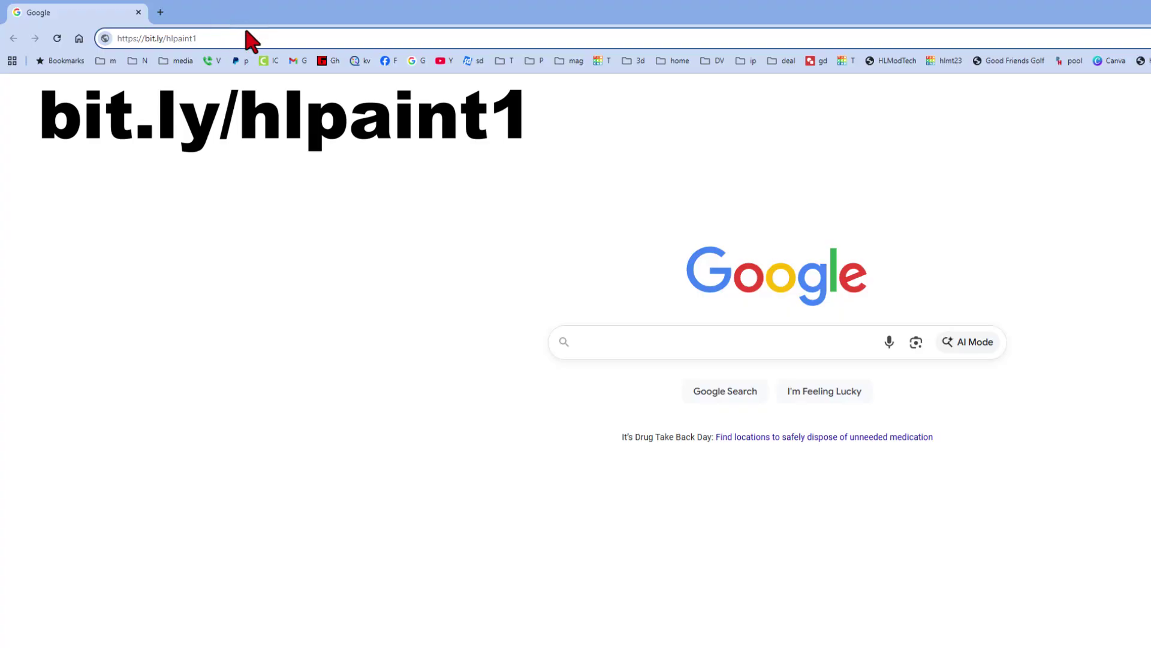
{"action": "key", "text": "Return"}
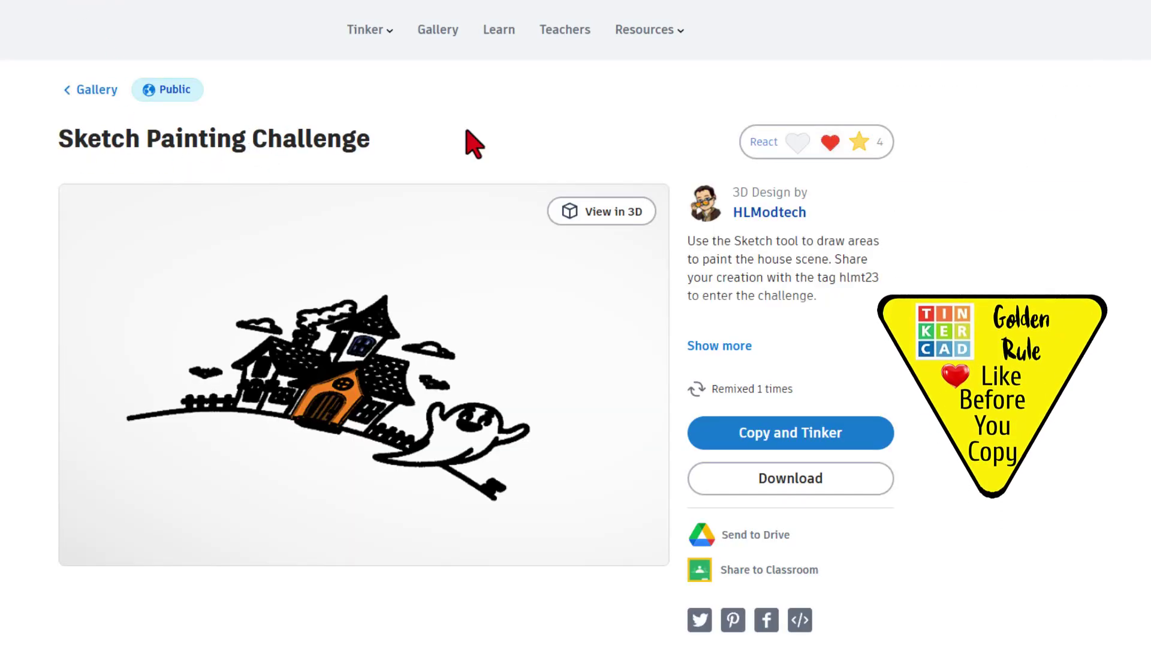
Step: React WOW! to the challenge design, then Copy and Tinker it and orbit the copy
{"action": "left_click", "coordinate": [857, 147]}
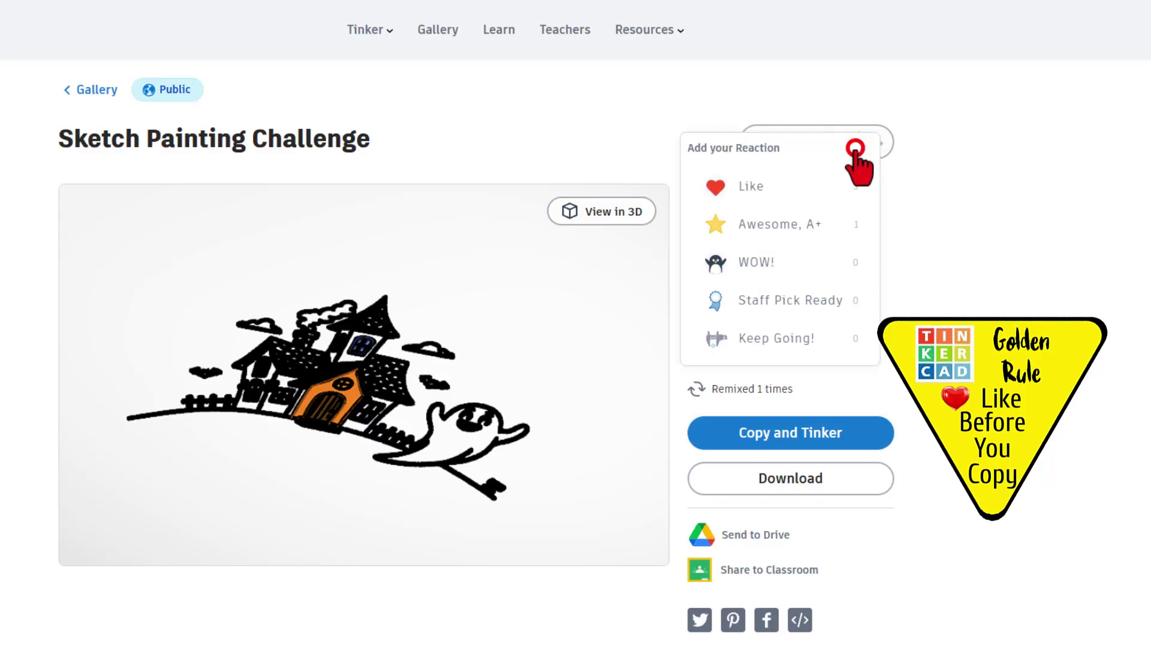
{"action": "left_click", "coordinate": [784, 259]}
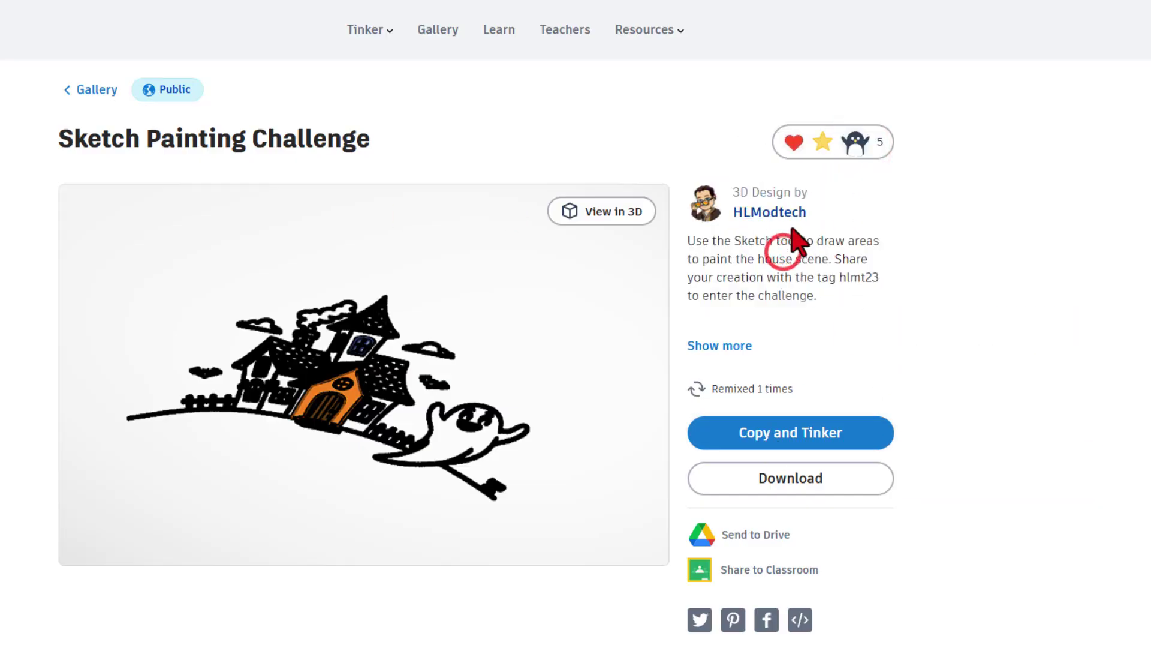
{"action": "left_click", "coordinate": [806, 432]}
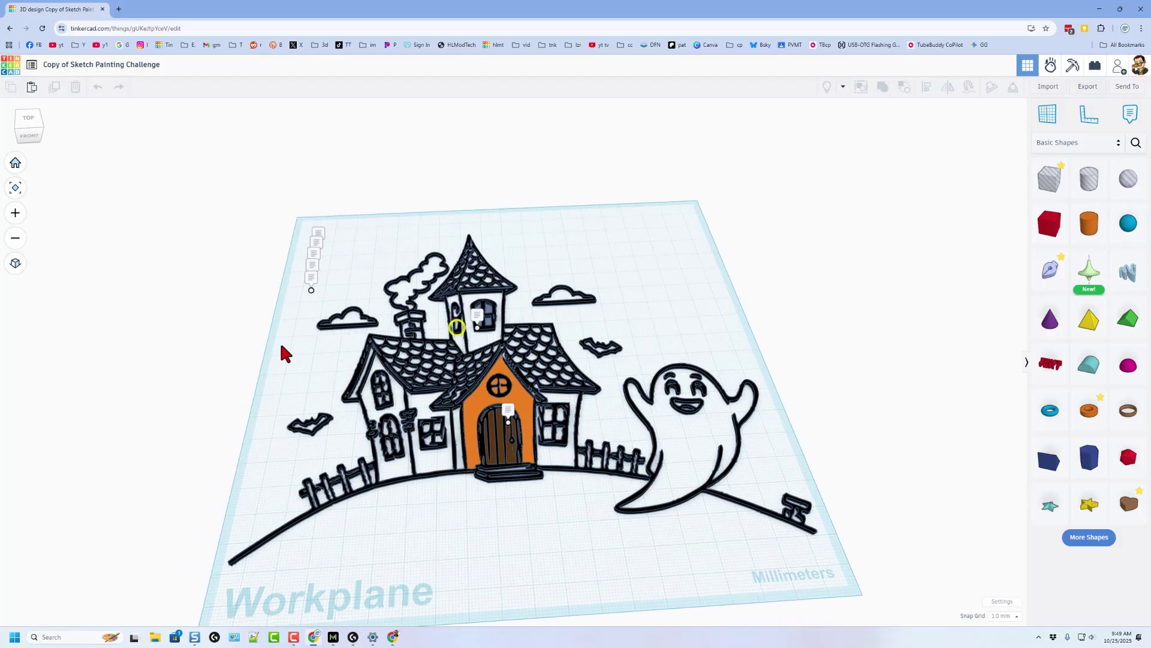
{"action": "right_click_drag", "start_coordinate": [281, 346], "coordinate": [345, 384]}
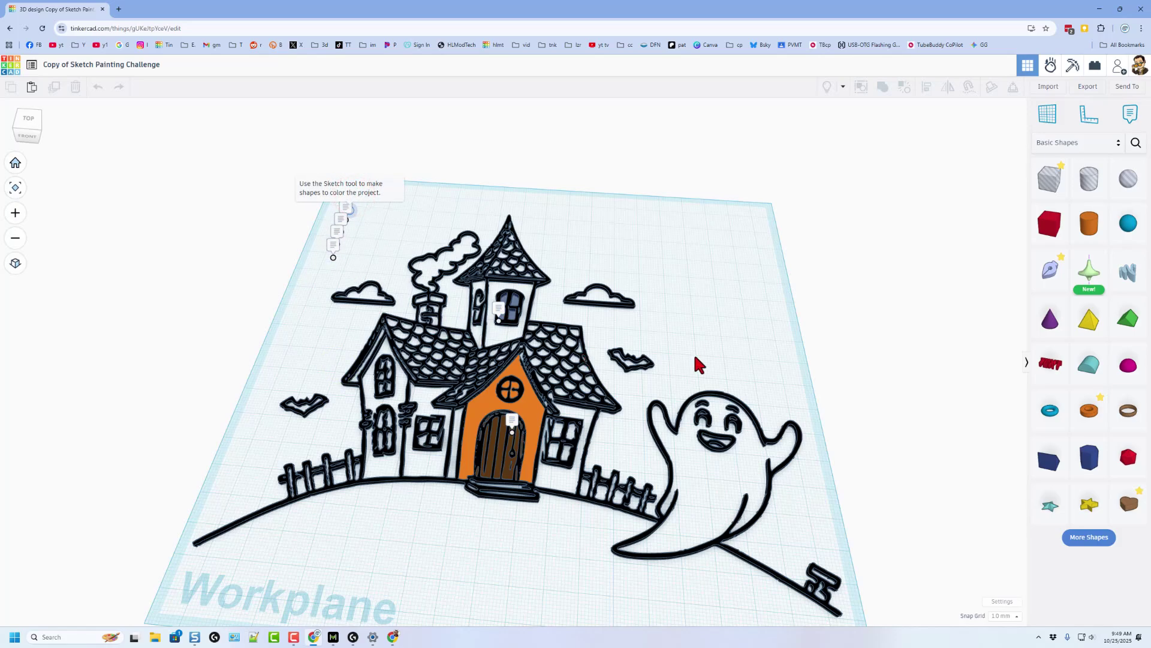
Step: Orbit the view to look down on the haunted house drawing from above
{"action": "right_click_drag", "start_coordinate": [699, 364], "coordinate": [638, 386]}
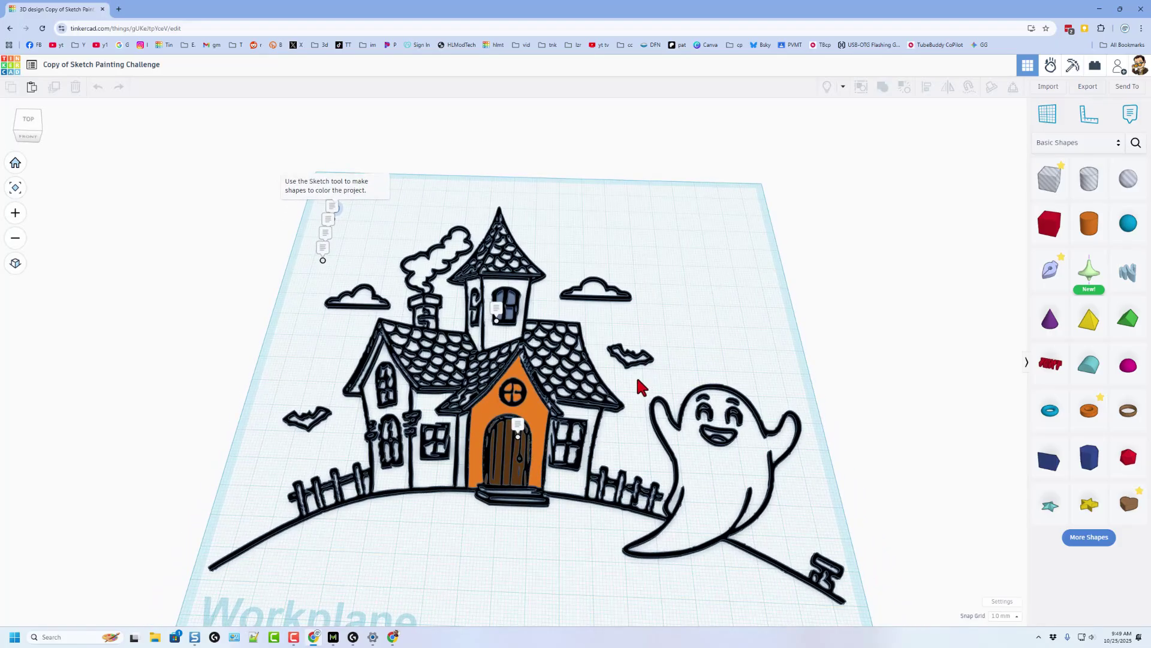
Step: In a new tab, go to bit.ly/newhlmt23 to show the hlmt23 gallery results
{"action": "left_click", "coordinate": [119, 9]}
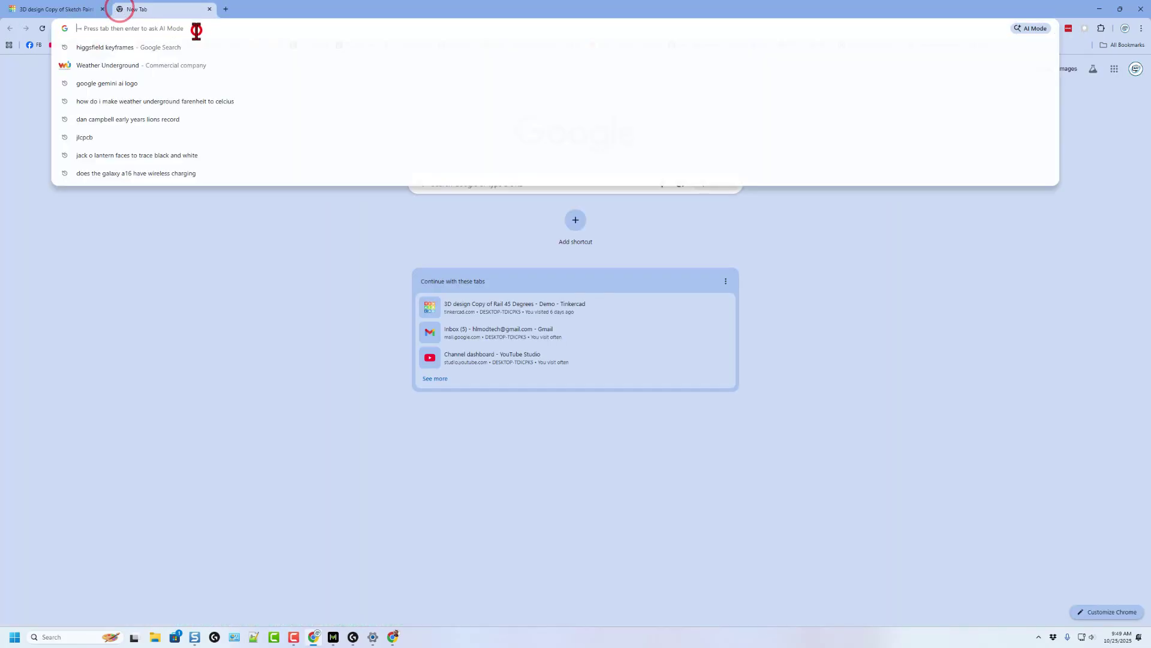
{"action": "type", "text": "bit.ly/"}
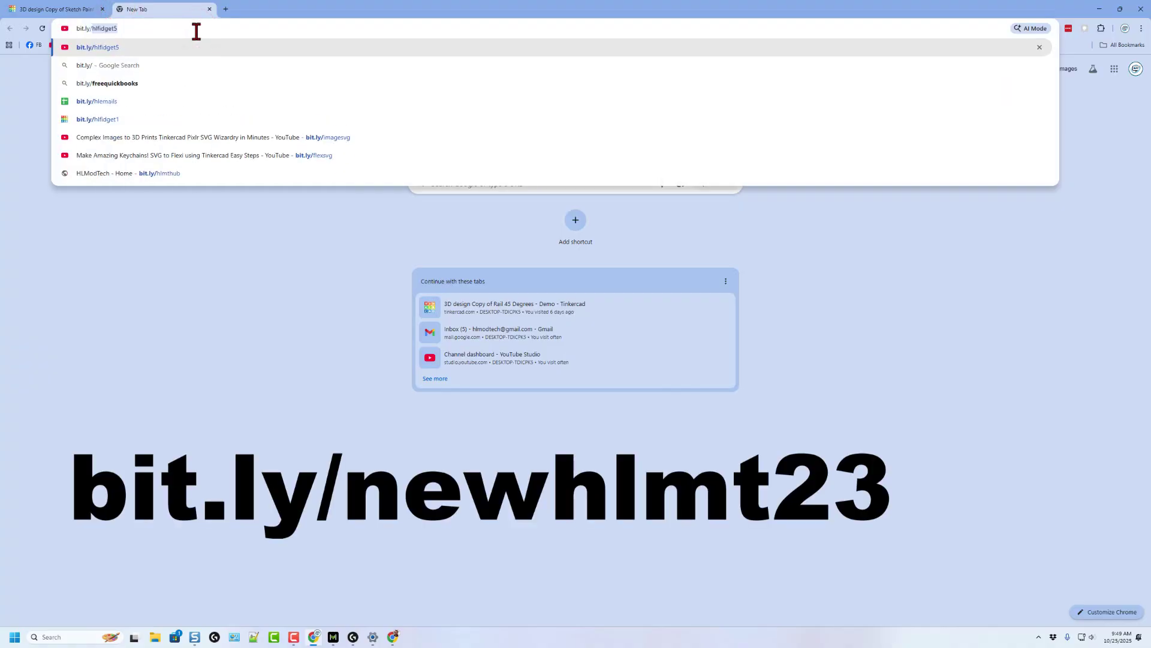
{"action": "type", "text": "newhlmt23"}
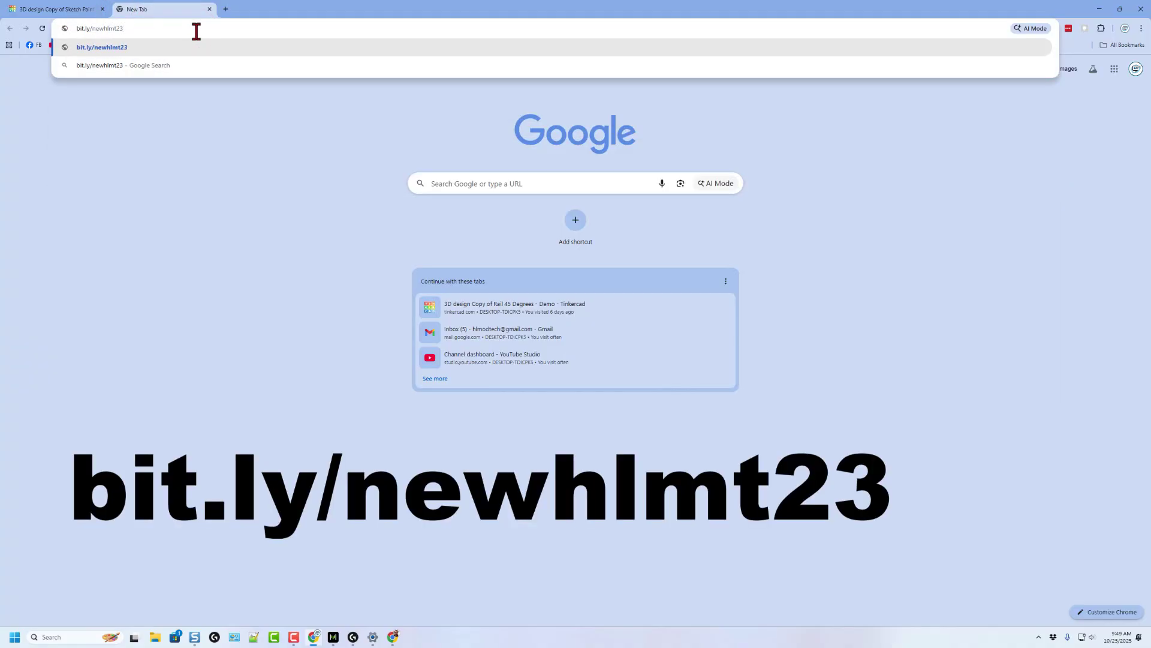
{"action": "key", "text": "Return"}
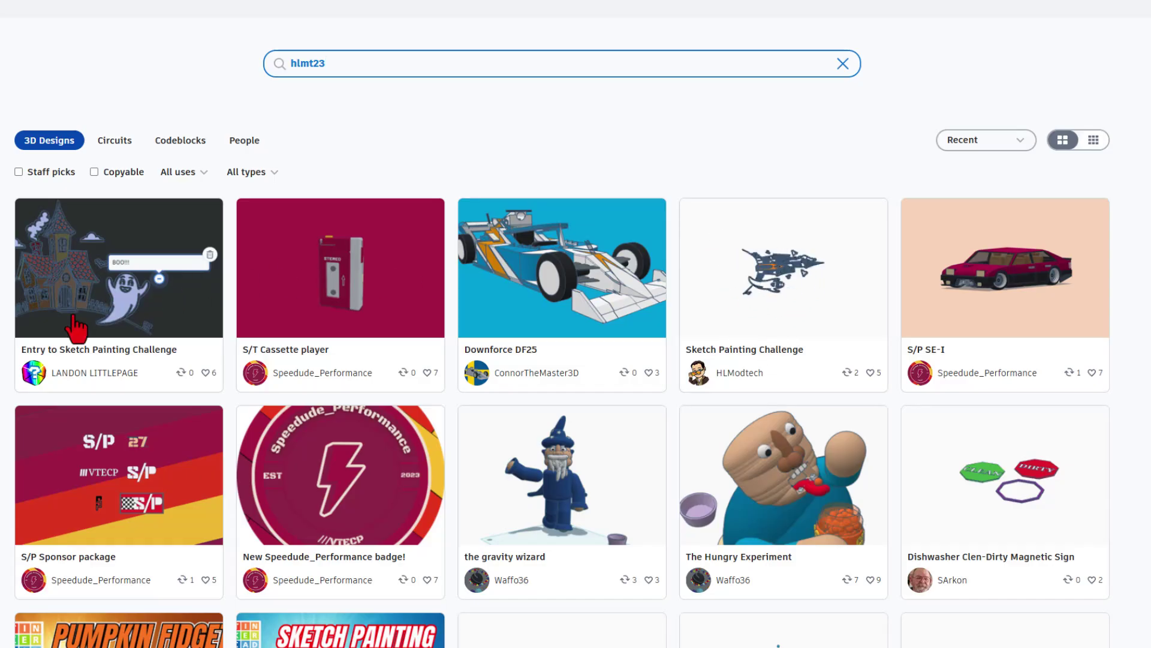
Step: View the Entry to Sketch Painting Challenge in 3D, orbiting and zooming around the house
{"action": "left_click", "coordinate": [96, 298]}
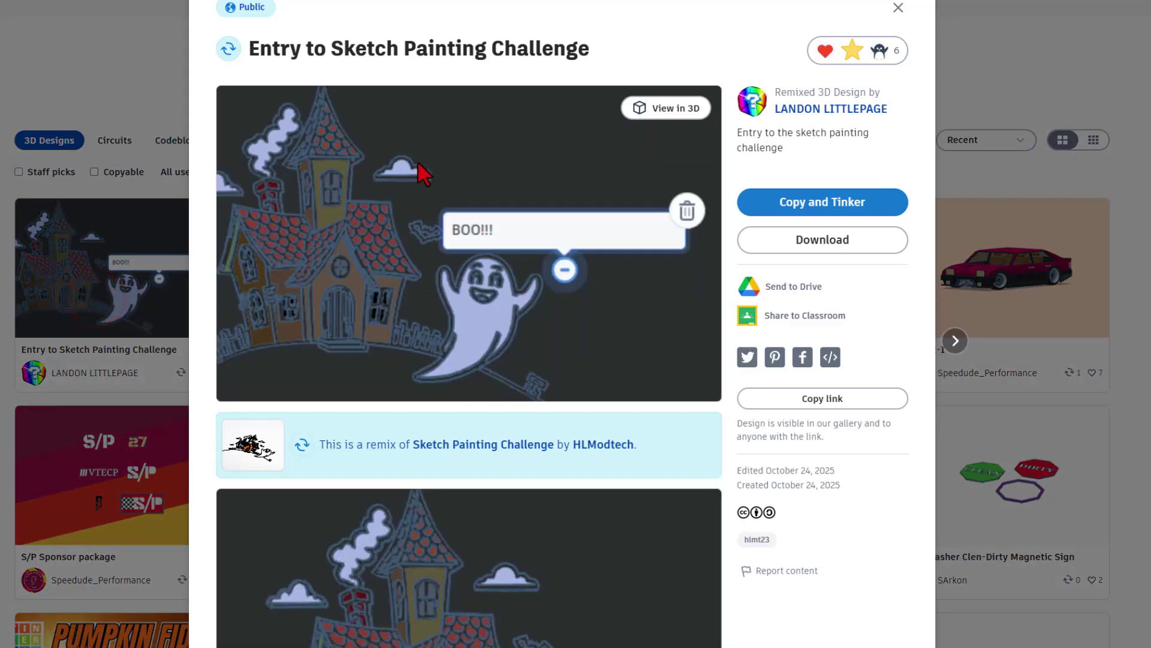
{"action": "left_click", "coordinate": [662, 115]}
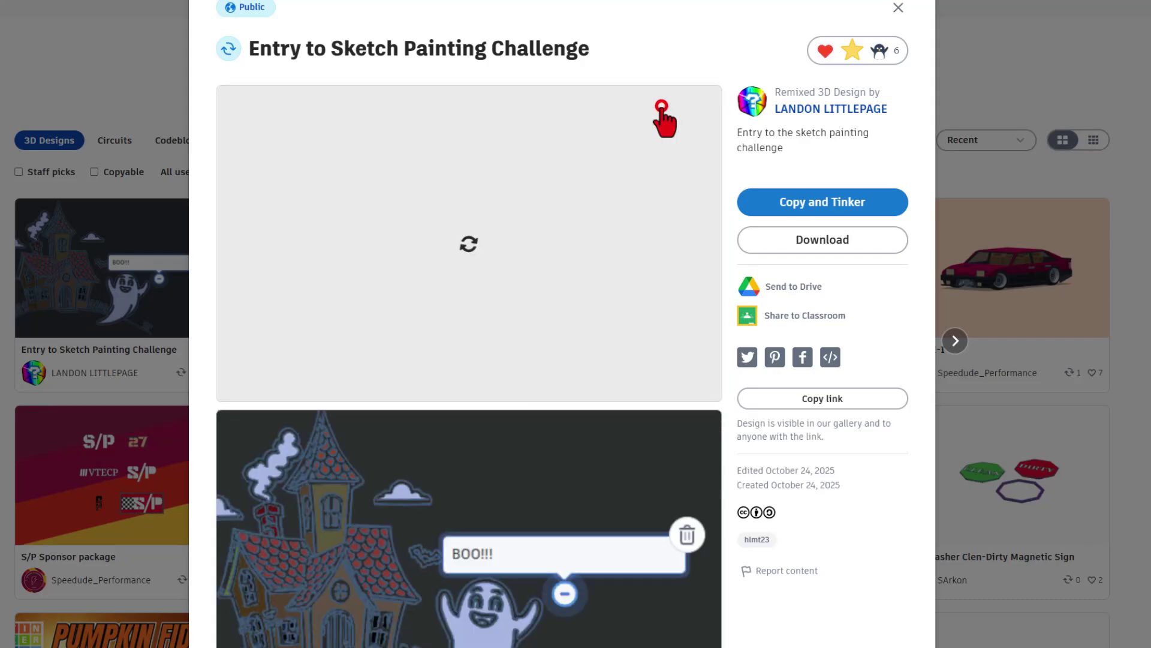
{"action": "left_click_drag", "start_coordinate": [509, 242], "coordinate": [547, 313]}
{"action": "scroll", "coordinate": [420, 260], "scroll_direction": "up", "scroll_amount": 3}
{"action": "left_click_drag", "start_coordinate": [418, 262], "coordinate": [471, 312]}
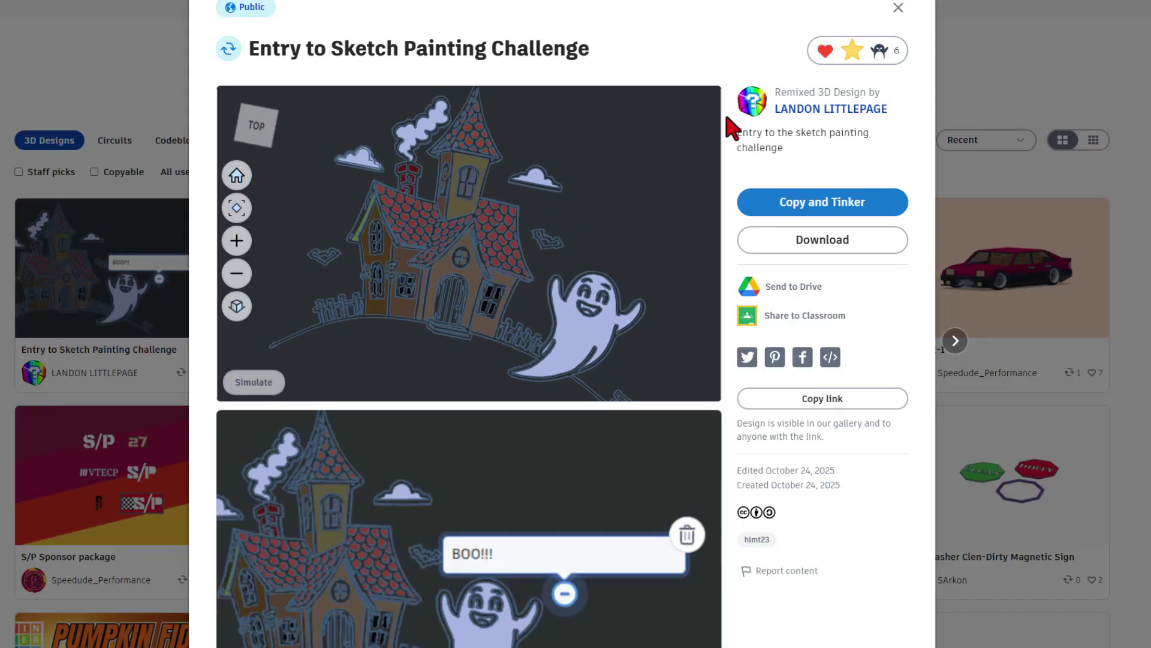
Step: Change the entry's reaction to WOW! and orbit the model again
{"action": "left_click", "coordinate": [840, 50]}
{"action": "left_click", "coordinate": [791, 147]}
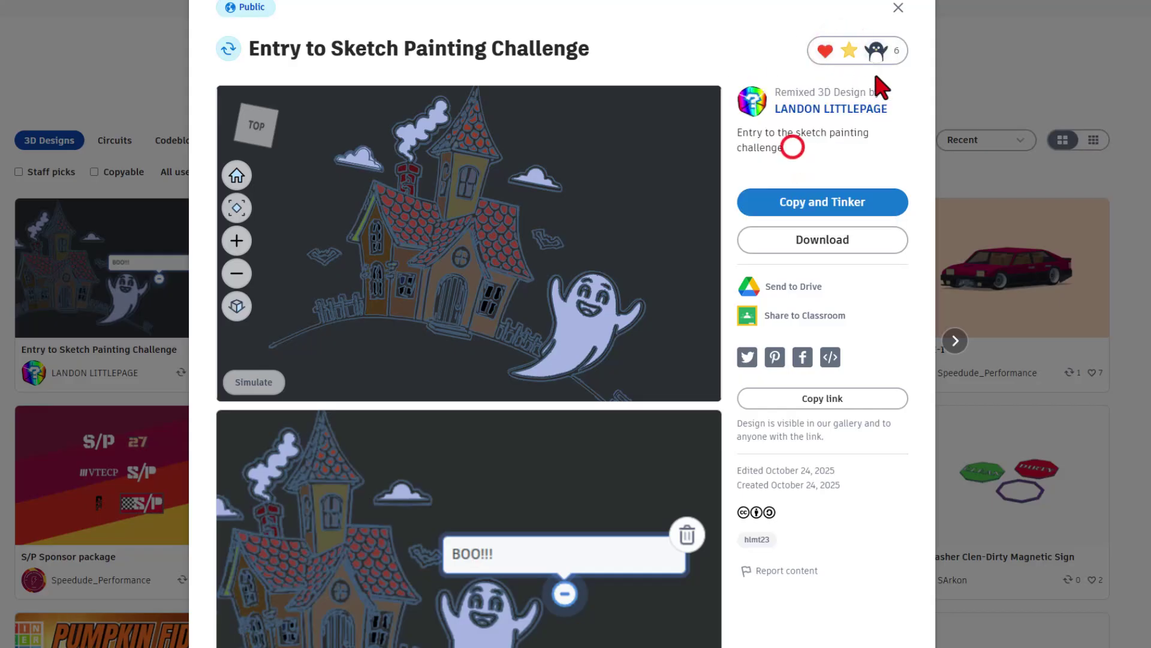
{"action": "mouse_move", "coordinate": [411, 213]}
{"action": "left_mouse_down"}
{"action": "mouse_move", "coordinate": [503, 256]}
{"action": "mouse_move", "coordinate": [413, 206]}
{"action": "left_mouse_up"}
Step: Browse the S/T Cassette player and Downforce DF25 entries in the hlmt23 results
{"action": "key", "text": "Escape"}
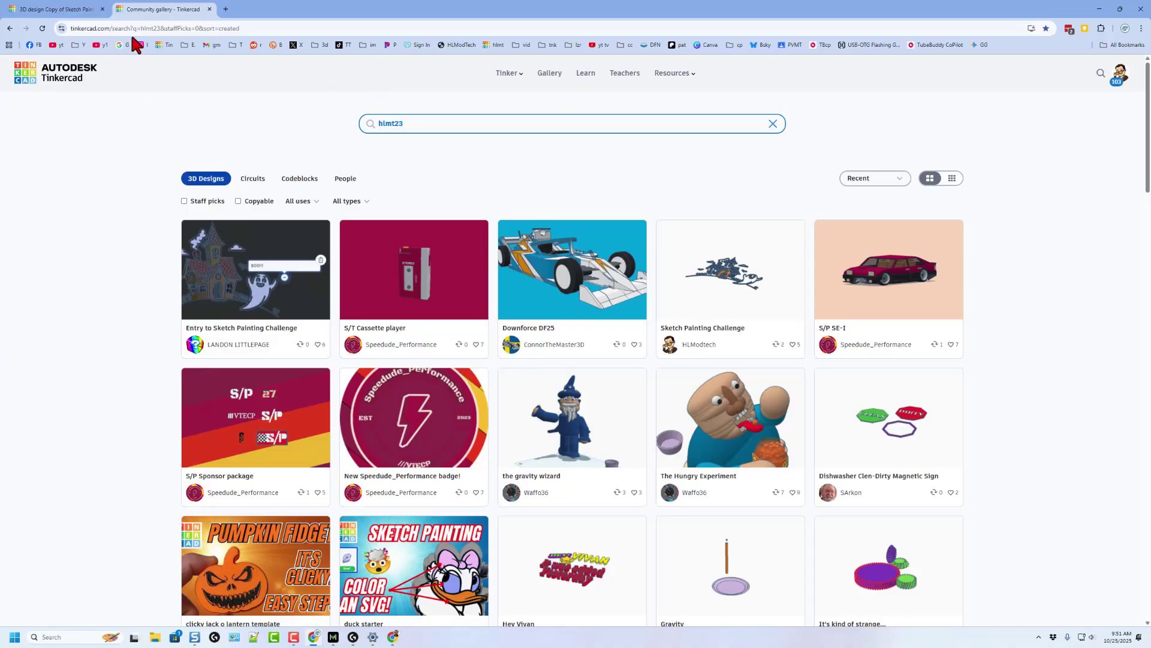
{"action": "left_click", "coordinate": [441, 279]}
{"action": "left_click", "coordinate": [928, 129]}
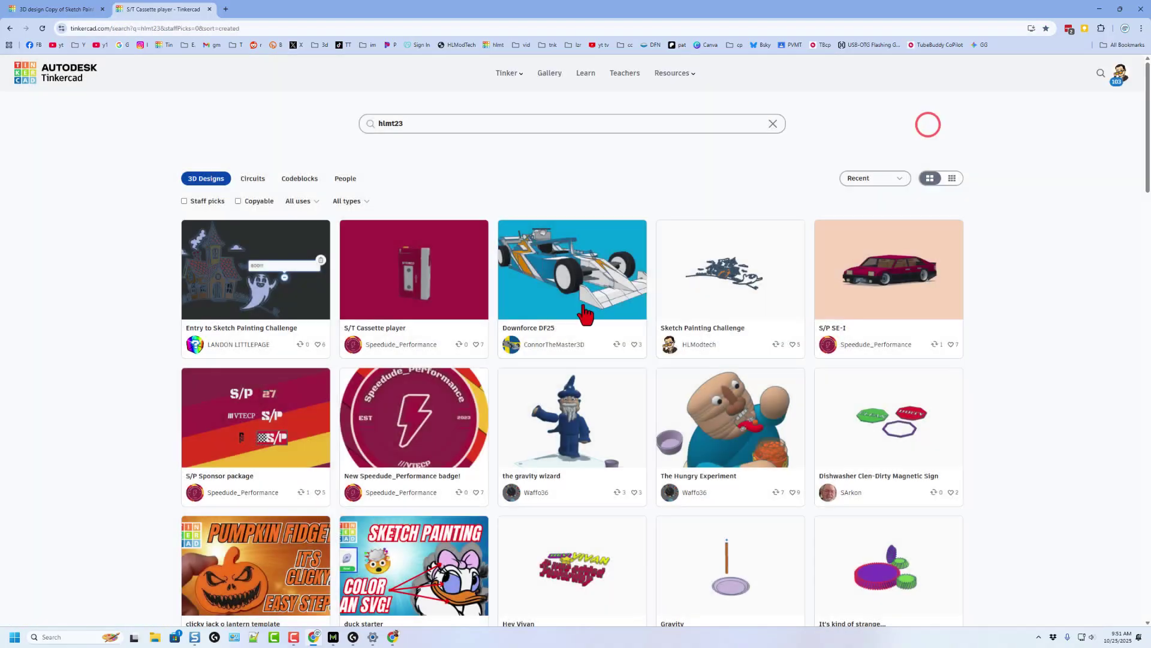
{"action": "left_click", "coordinate": [556, 276]}
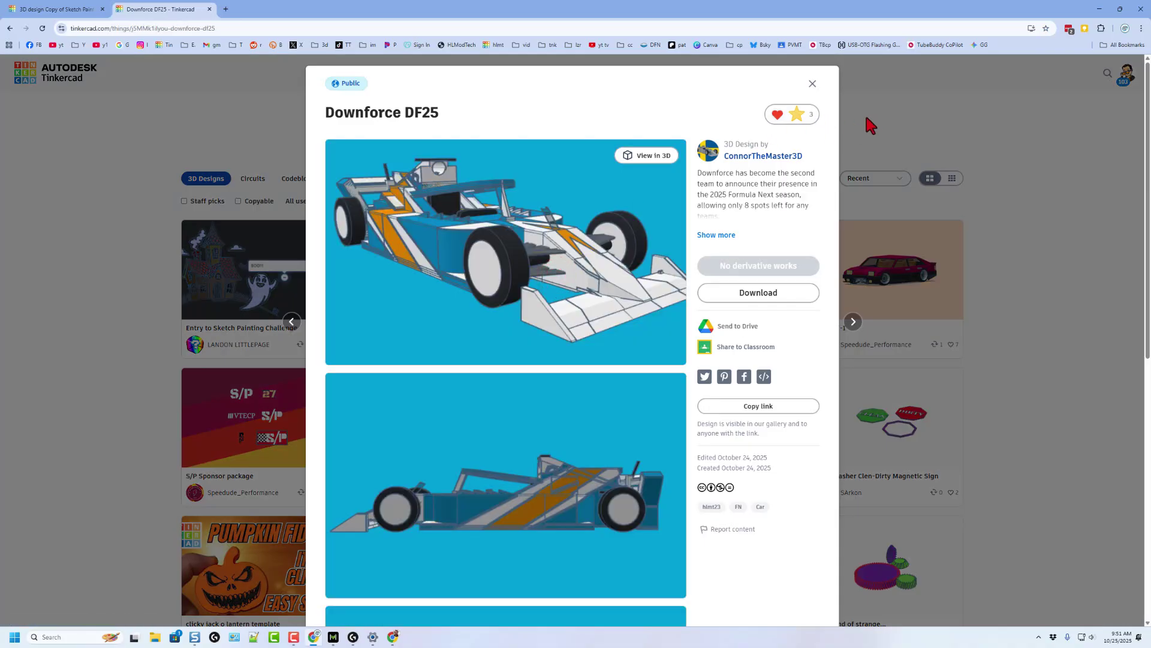
{"action": "left_click", "coordinate": [872, 129]}
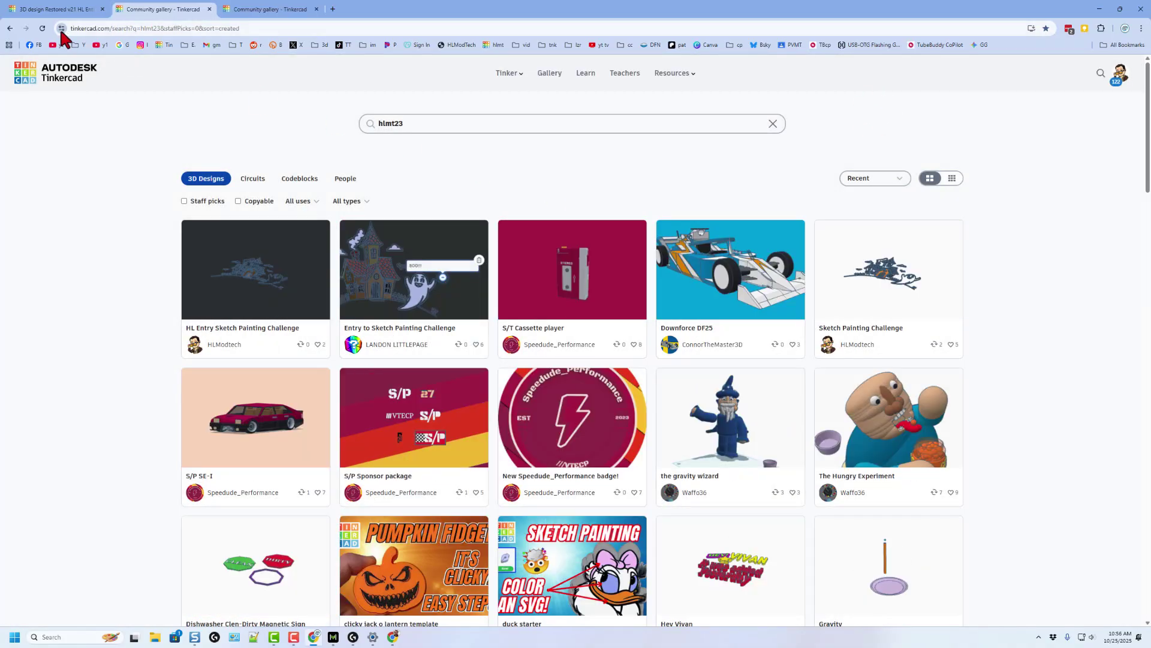
Step: Bookmark the hlmt23 gallery search and review the existing hlmt bookmark's settings
{"action": "left_click_drag", "start_coordinate": [59, 27], "coordinate": [366, 43]}
{"action": "right_click", "coordinate": [358, 43]}
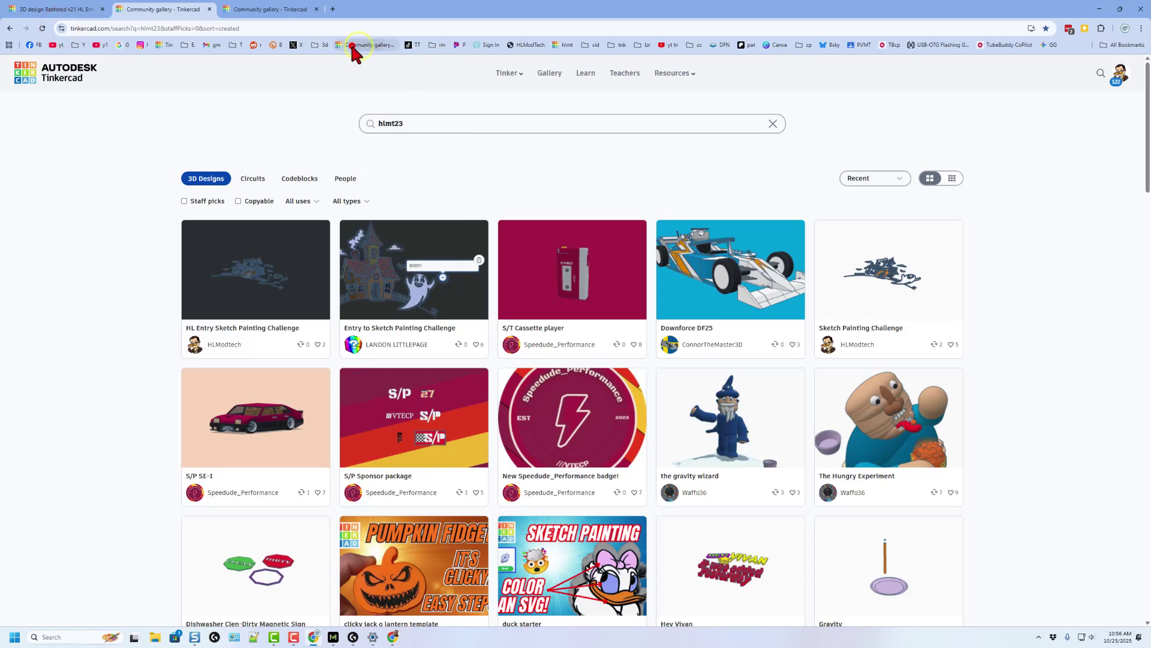
{"action": "left_click", "coordinate": [353, 44]}
{"action": "right_click", "coordinate": [568, 45]}
{"action": "left_click", "coordinate": [597, 105]}
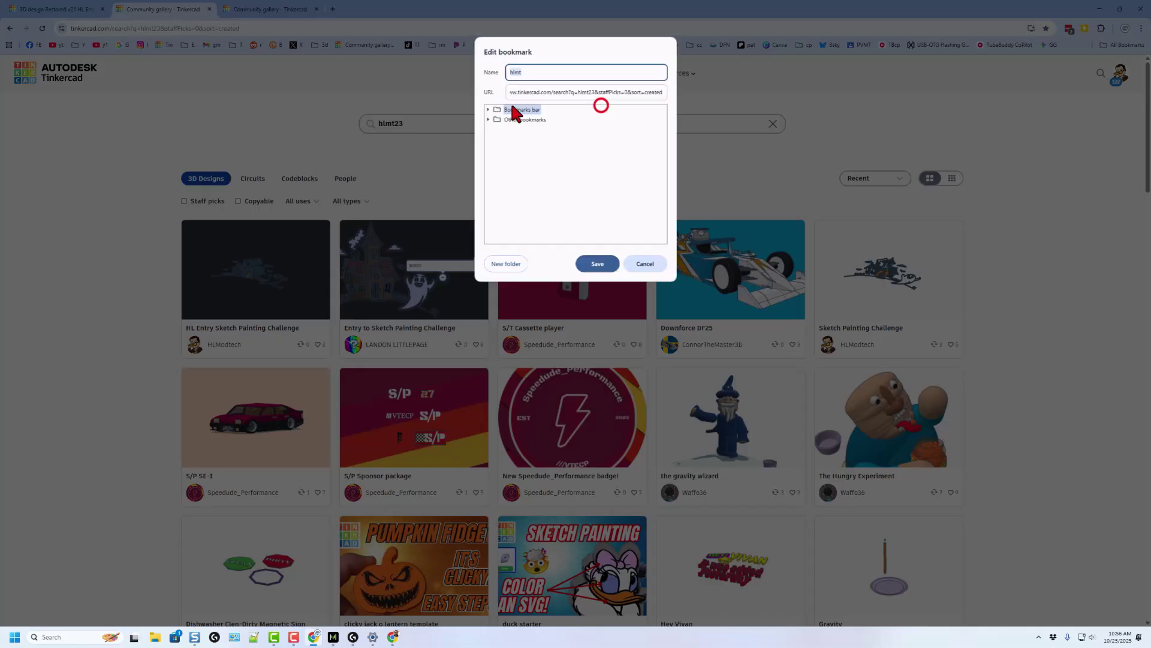
{"action": "left_click", "coordinate": [640, 264]}
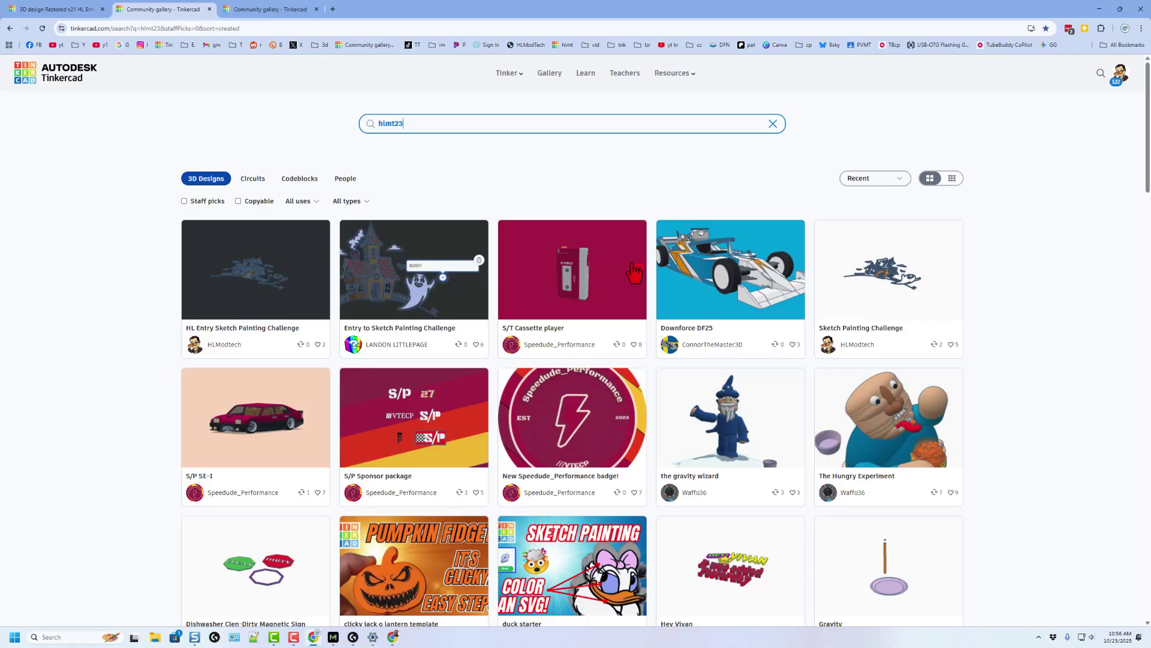
{"action": "right_click", "coordinate": [358, 45]}
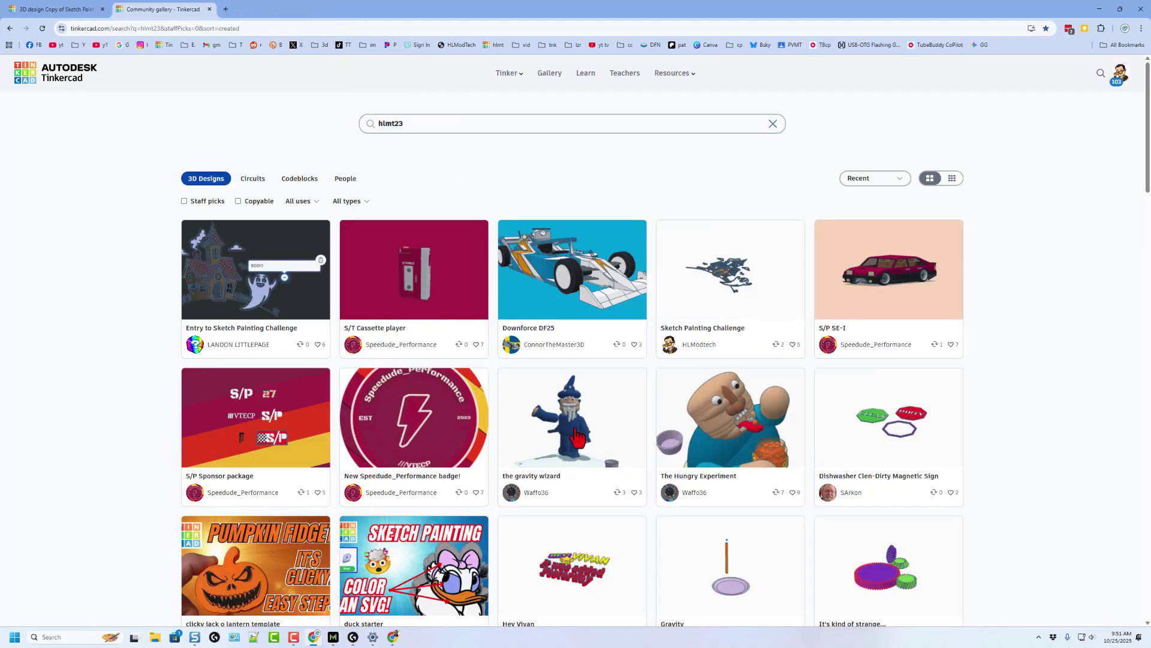
Step: Glance at the gravity wizard design, then give the It's kind of strange... gear design Awesome A+
{"action": "left_click", "coordinate": [593, 427]}
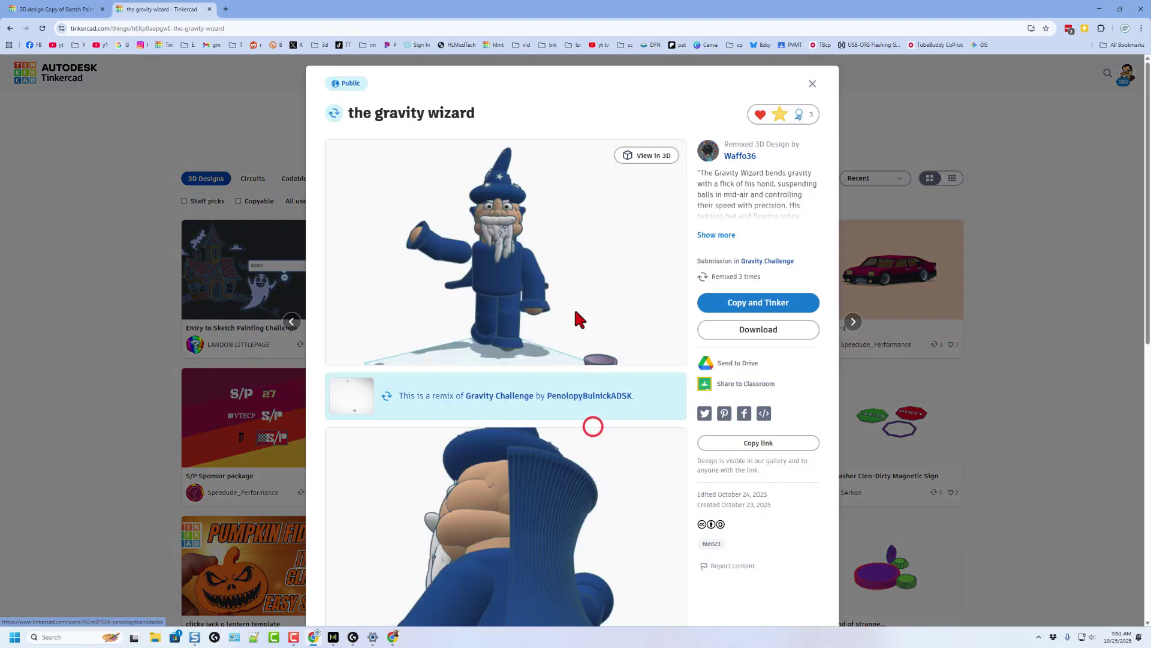
{"action": "left_click", "coordinate": [916, 126]}
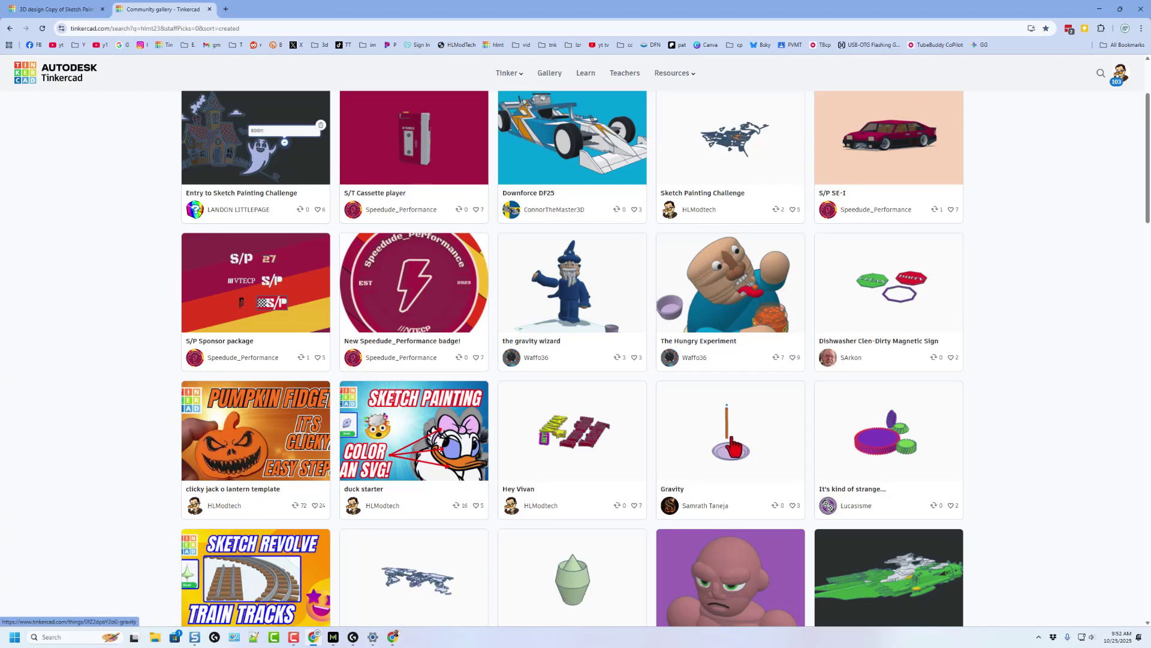
{"action": "left_click", "coordinate": [882, 445]}
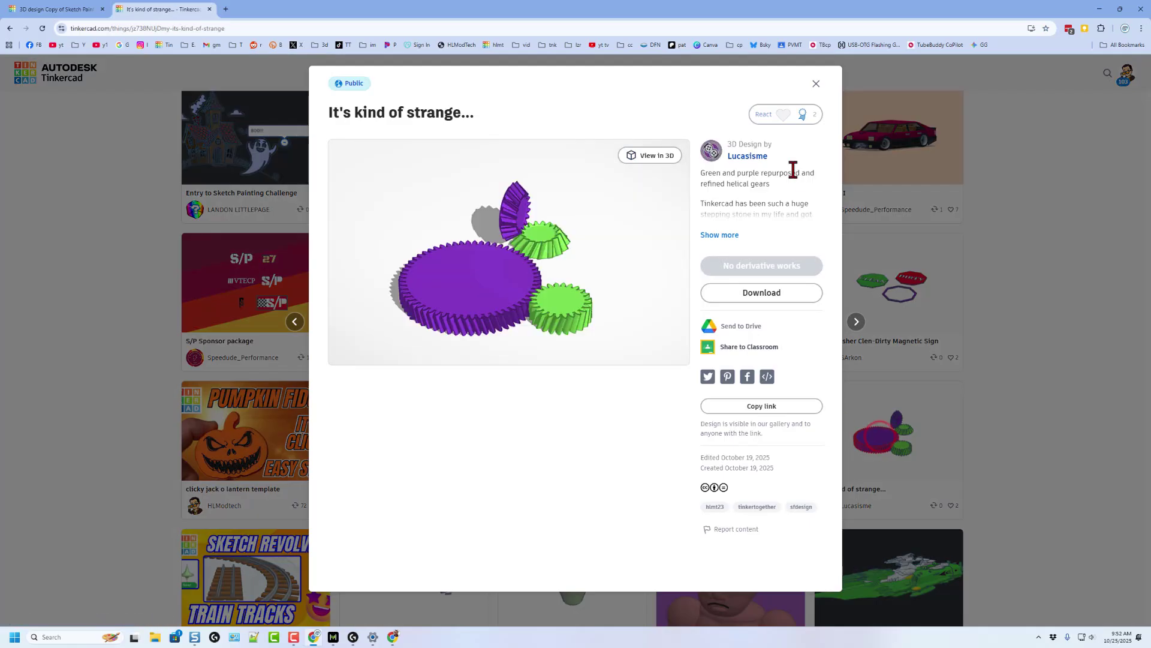
{"action": "left_click", "coordinate": [787, 115]}
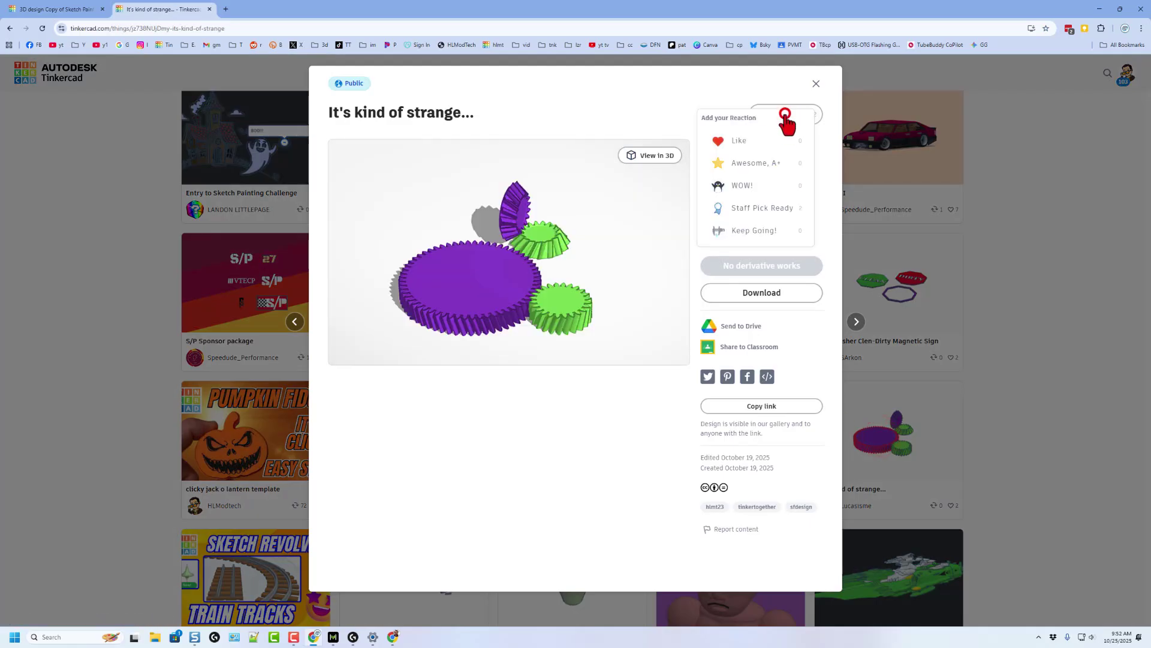
{"action": "left_click", "coordinate": [760, 162]}
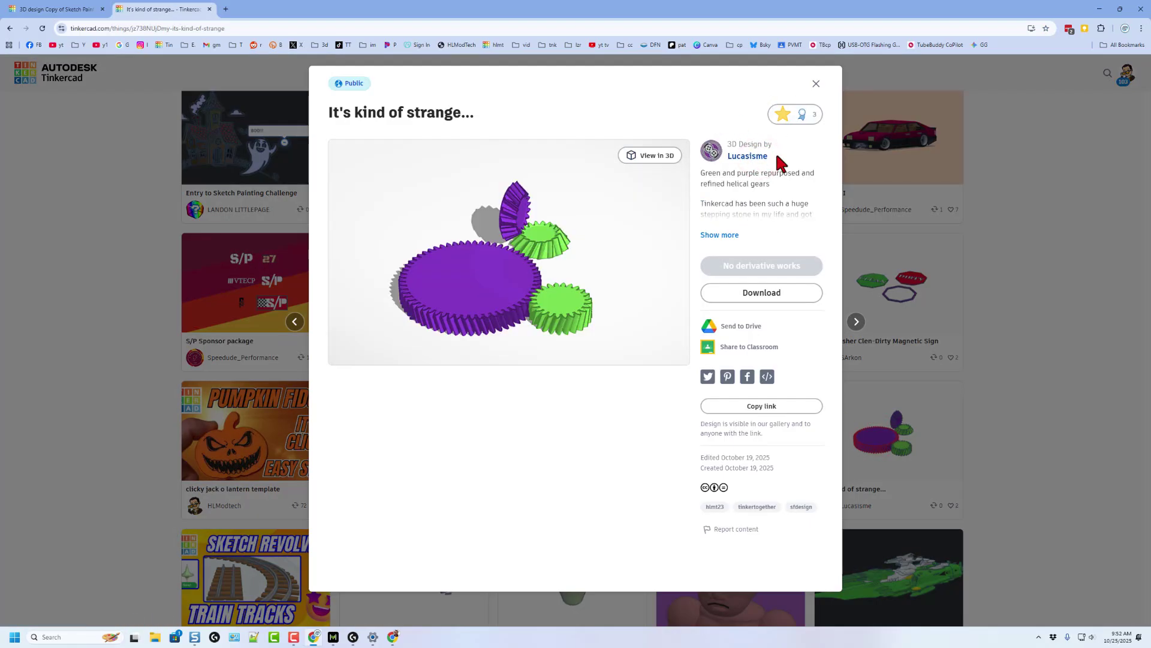
{"action": "left_click", "coordinate": [850, 197]}
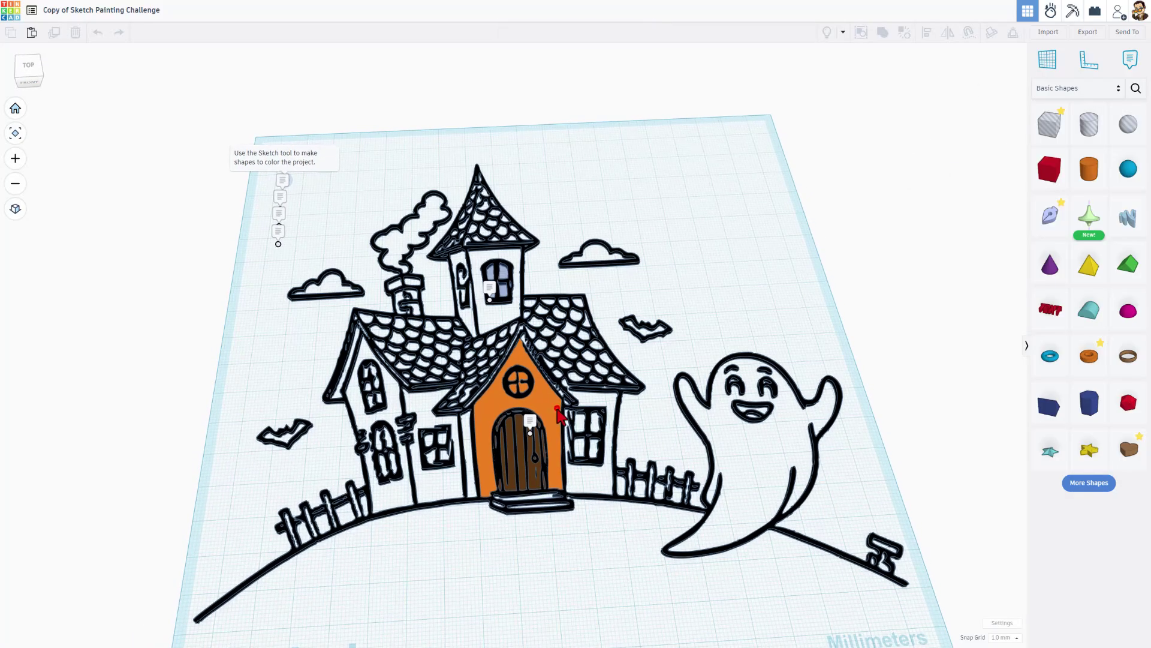
Step: Delete the orange wall, brown door and blue tower-window fills, then pick a new Sketch shape
{"action": "left_click", "coordinate": [555, 410]}
{"action": "key", "text": "Delete"}
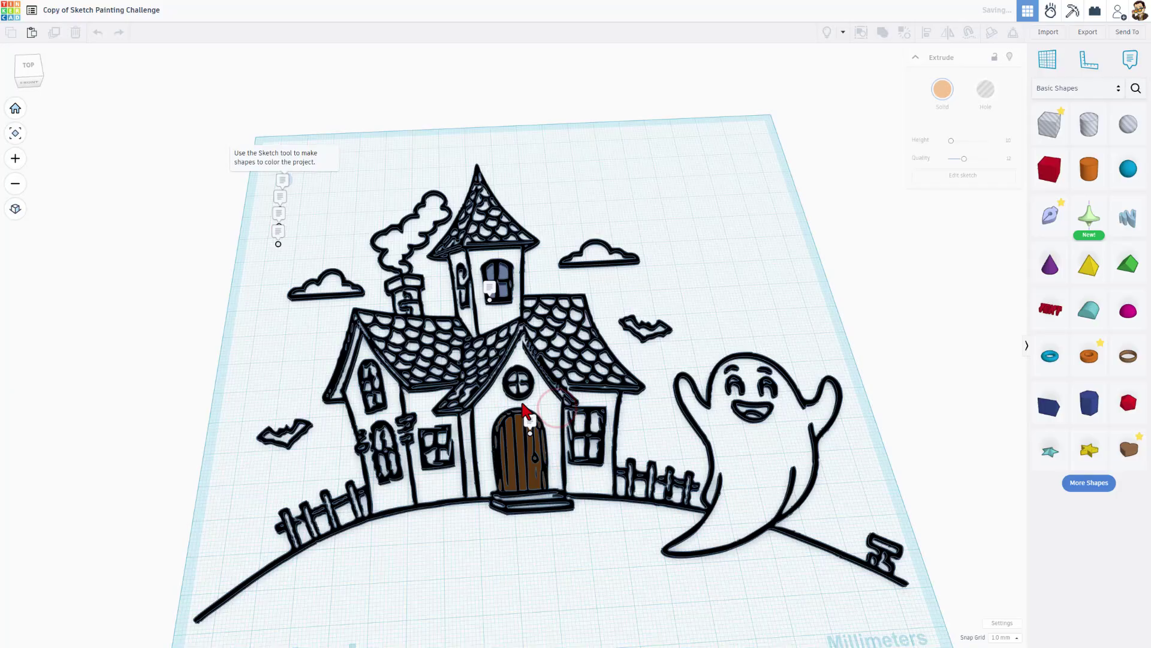
{"action": "left_click", "coordinate": [512, 454]}
{"action": "key", "text": "Delete"}
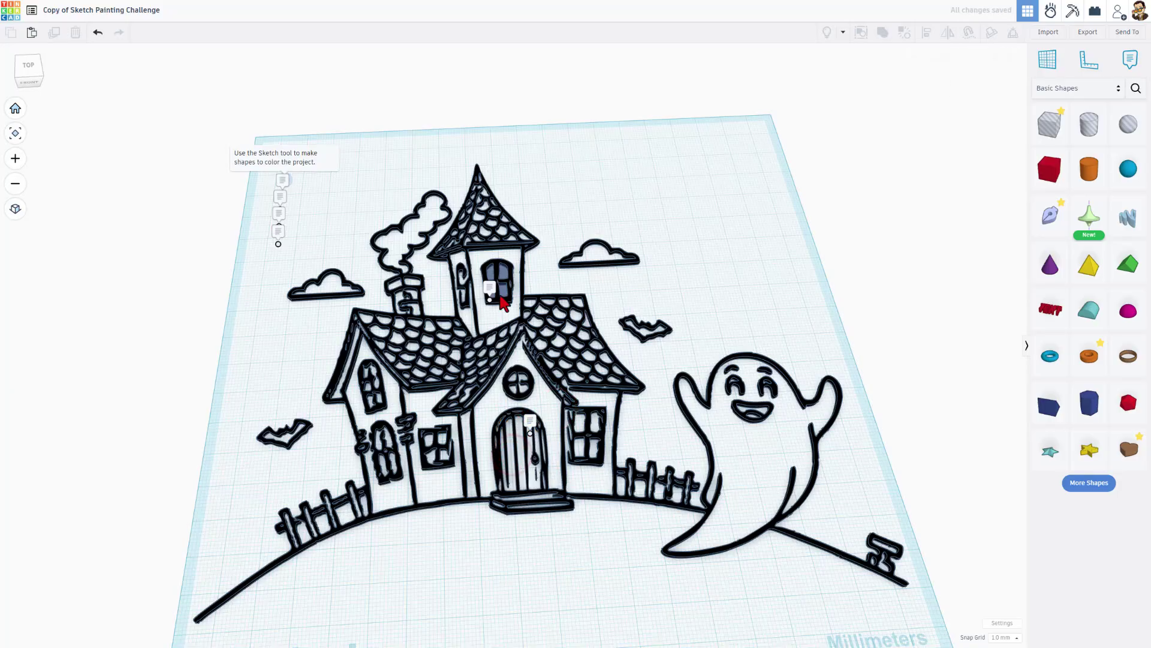
{"action": "left_click", "coordinate": [500, 294]}
{"action": "key", "text": "Delete"}
{"action": "scroll", "coordinate": [601, 476], "scroll_direction": "up", "scroll_amount": 3}
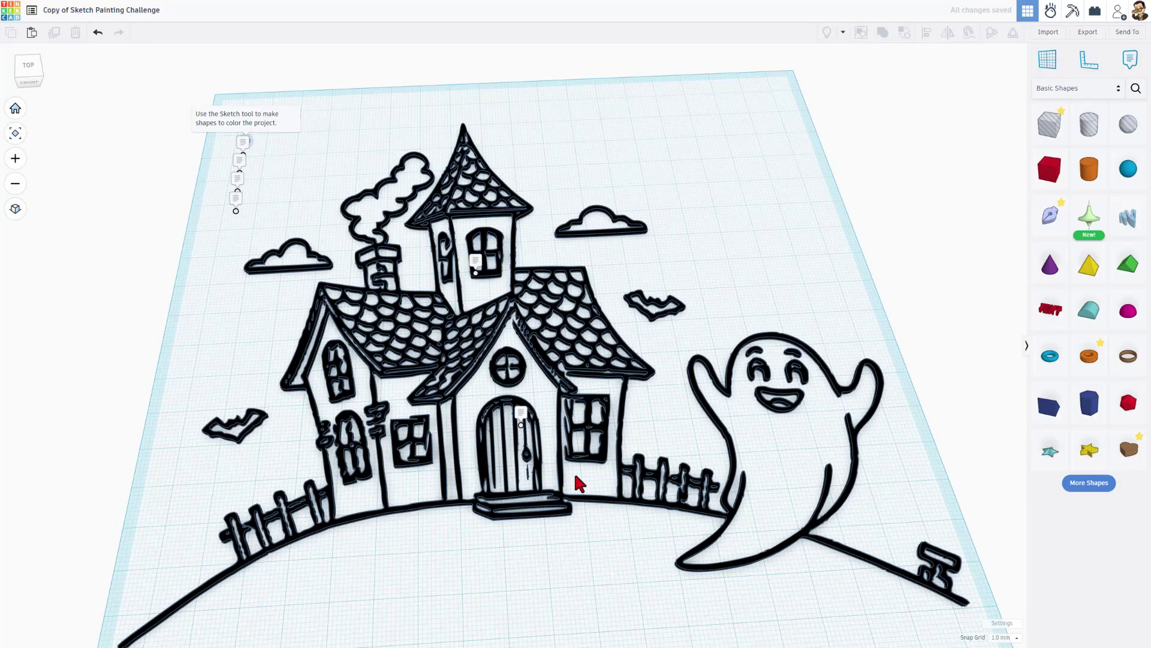
{"action": "left_click", "coordinate": [1032, 231]}
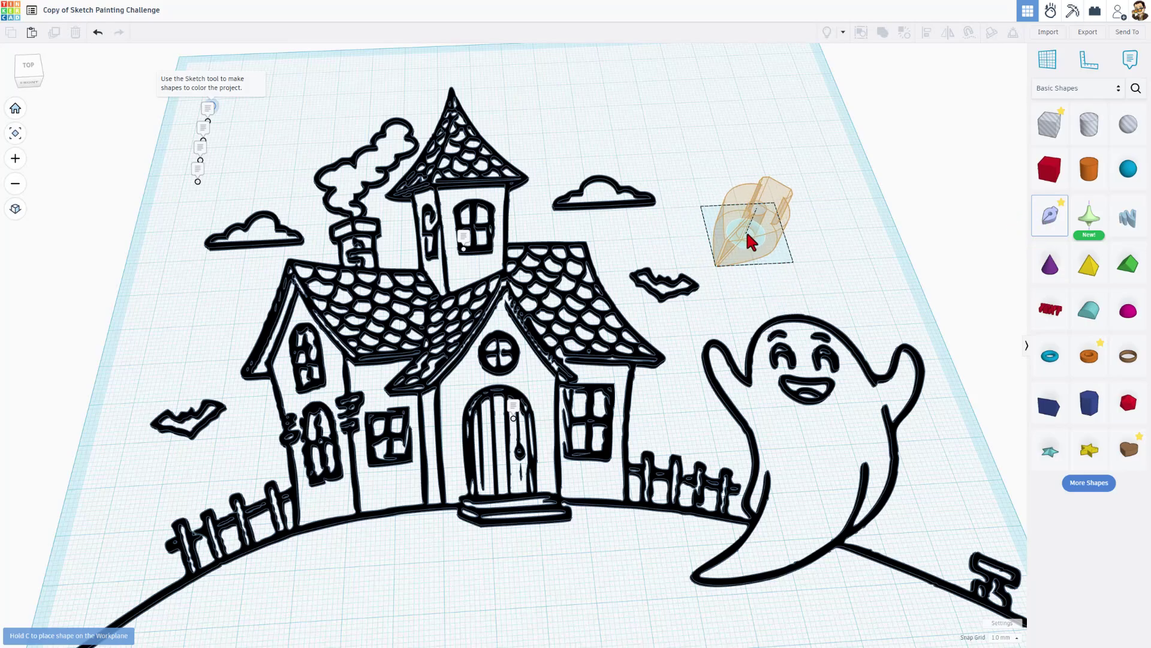
Step: Place the Sketch on the workplane and bring up its What's new in Sketch help
{"action": "left_click", "coordinate": [748, 235]}
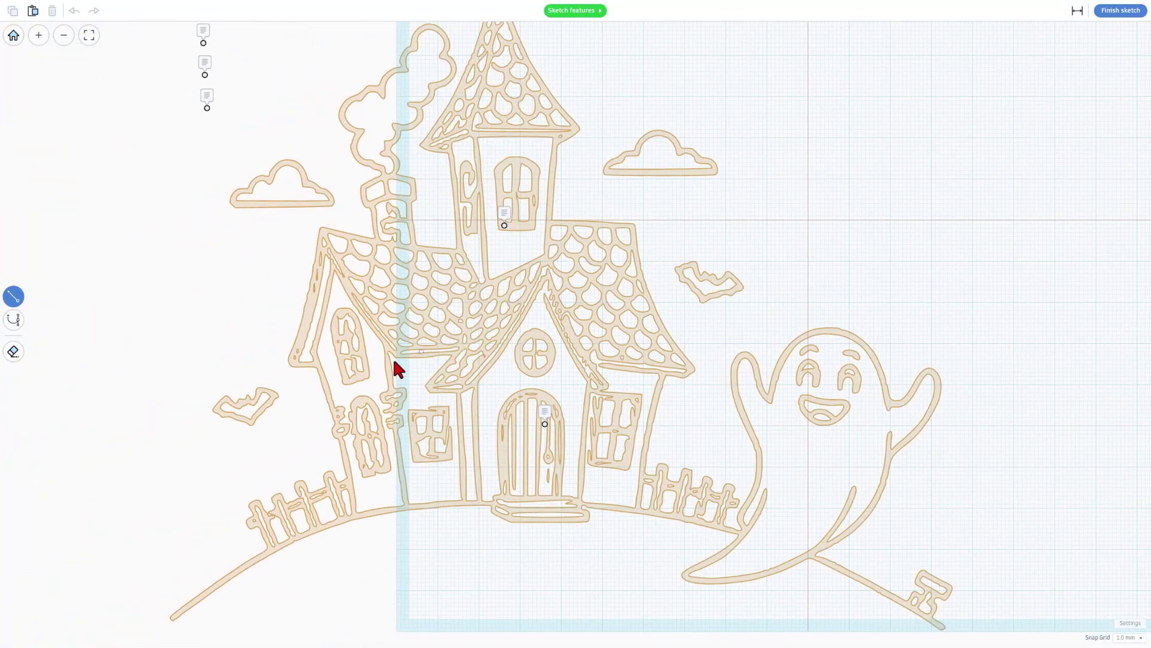
{"action": "left_click", "coordinate": [576, 11]}
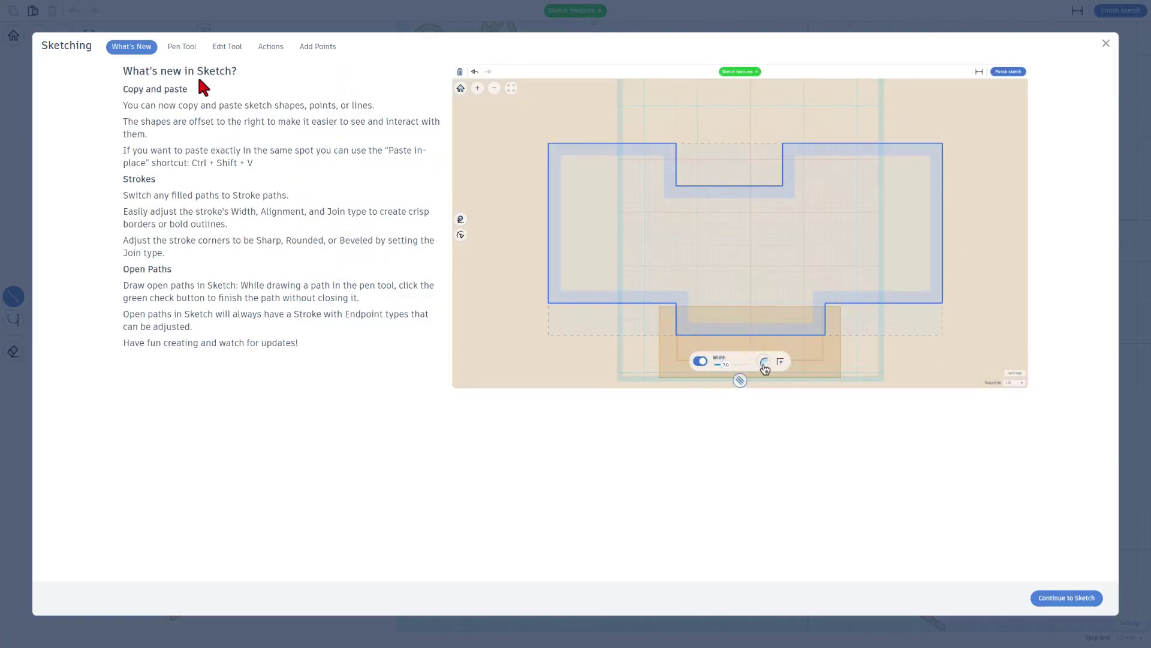
Step: Read the Pen Tool, Edit Tool, Actions and Add Points help pages, then continue to sketching
{"action": "left_click", "coordinate": [182, 46]}
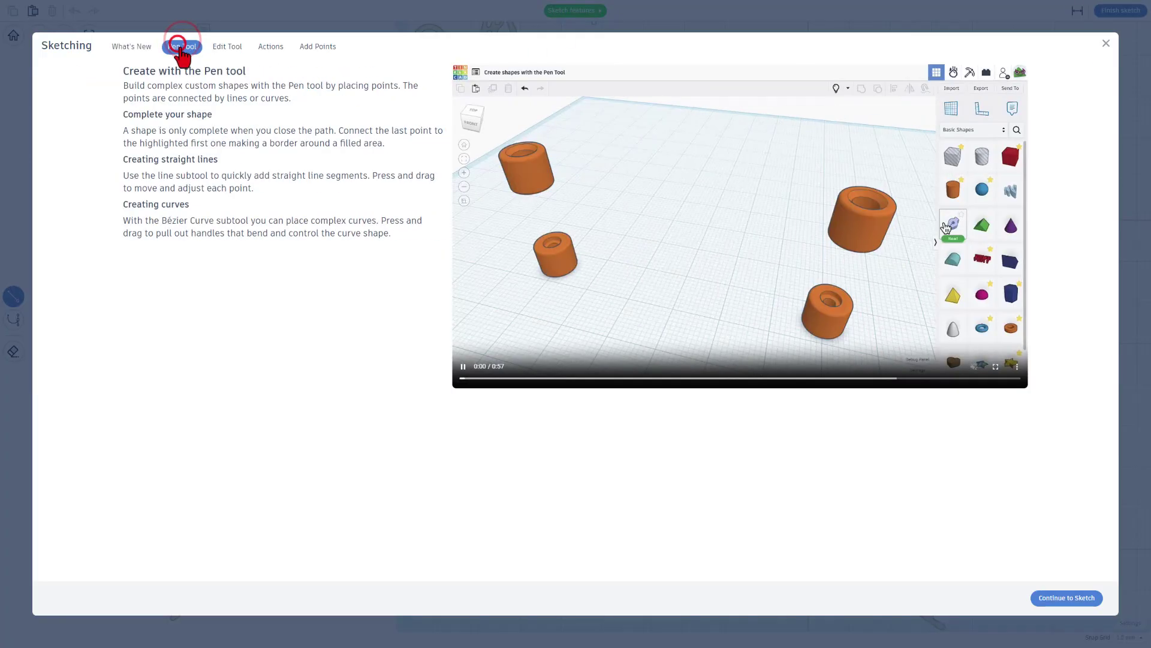
{"action": "left_click", "coordinate": [226, 46]}
{"action": "left_click", "coordinate": [271, 46]}
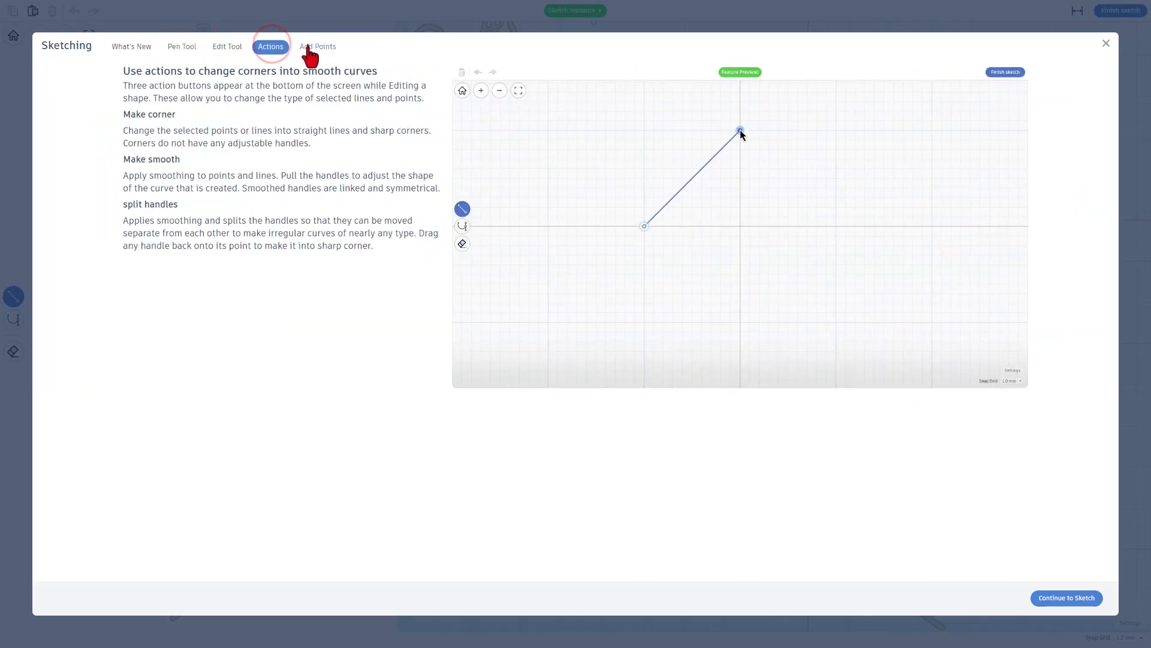
{"action": "left_click", "coordinate": [318, 46]}
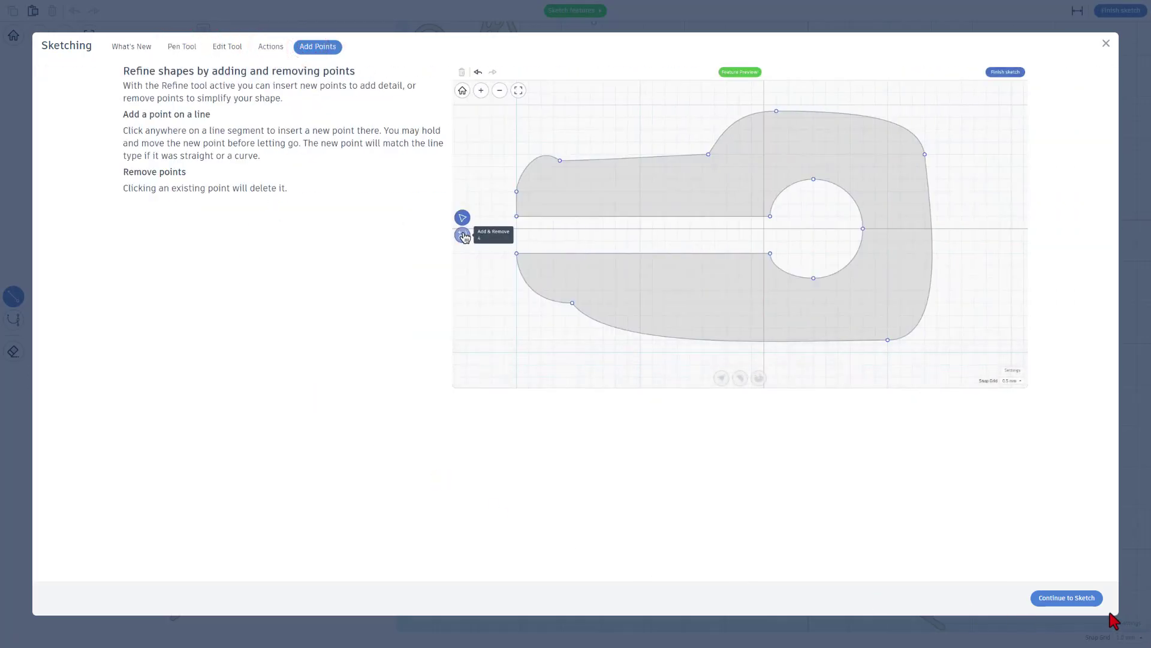
{"action": "left_click", "coordinate": [1064, 597]}
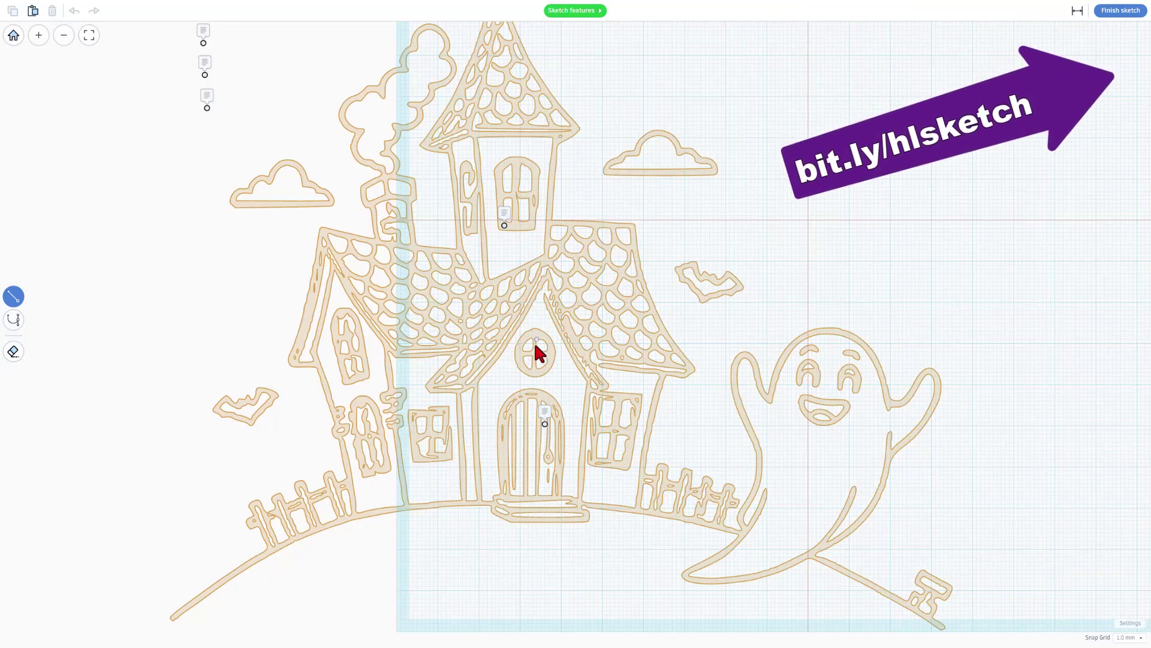
{"action": "scroll", "coordinate": [495, 507], "scroll_direction": "up", "scroll_amount": 5}
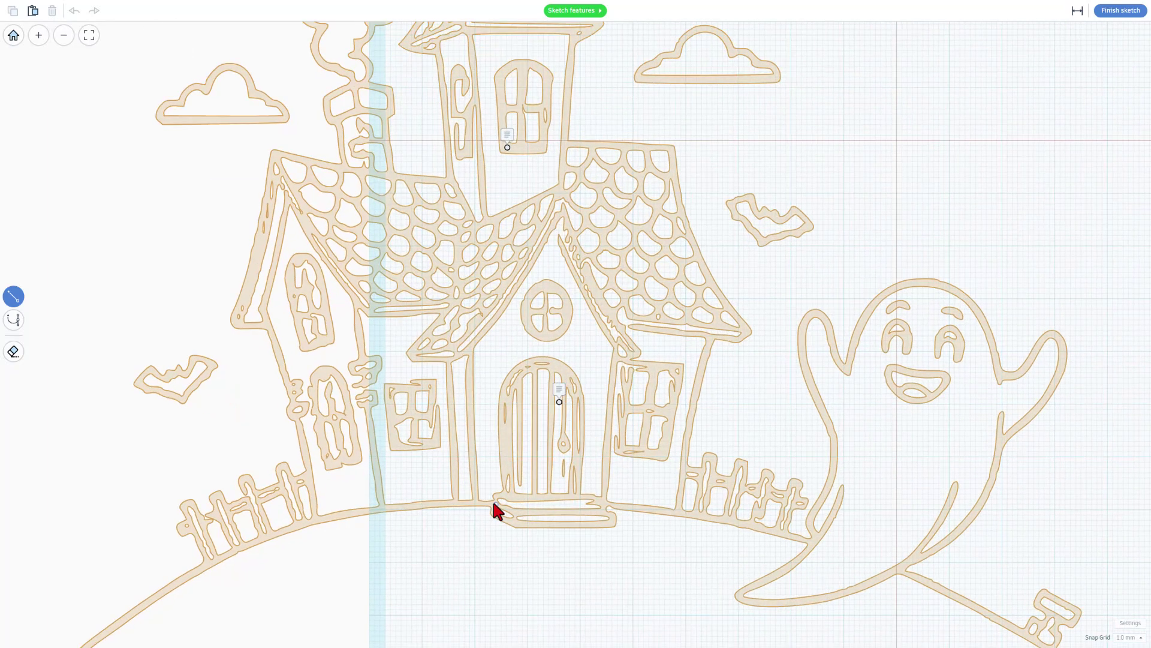
{"action": "scroll", "coordinate": [495, 502], "scroll_direction": "up", "scroll_amount": 2}
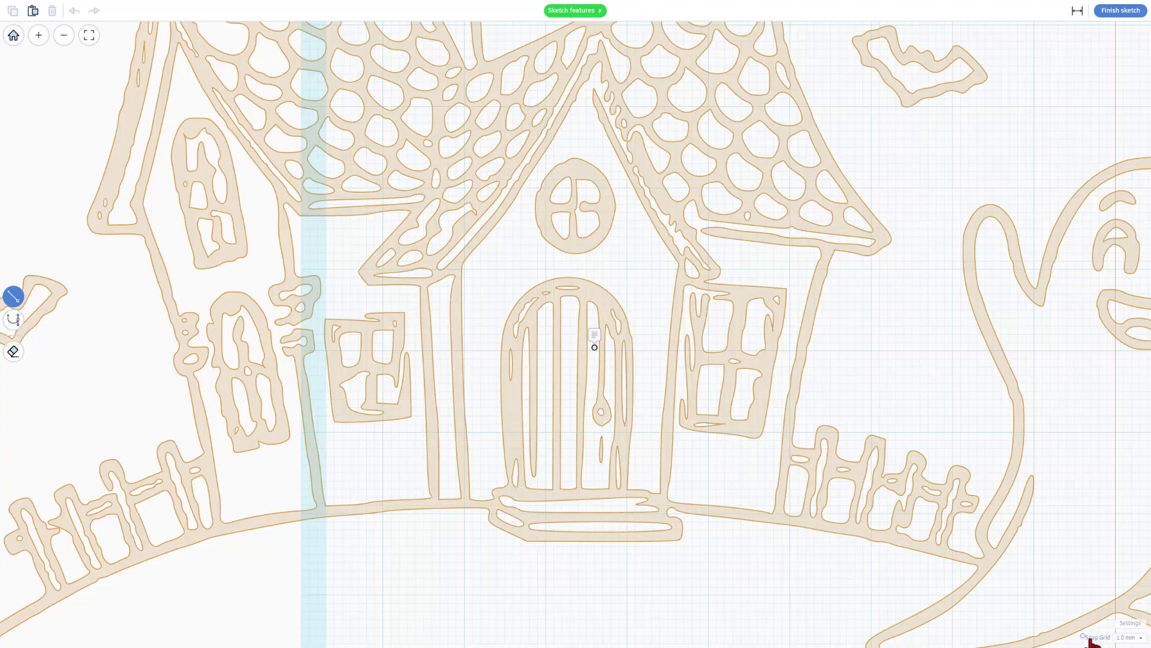
Step: Set the snap grid to 0.1 mm and trace a closed 15.53 × 25.88 arched outline over the door
{"action": "left_click", "coordinate": [1129, 637]}
{"action": "left_click", "coordinate": [1117, 549]}
{"action": "left_click", "coordinate": [512, 491]}
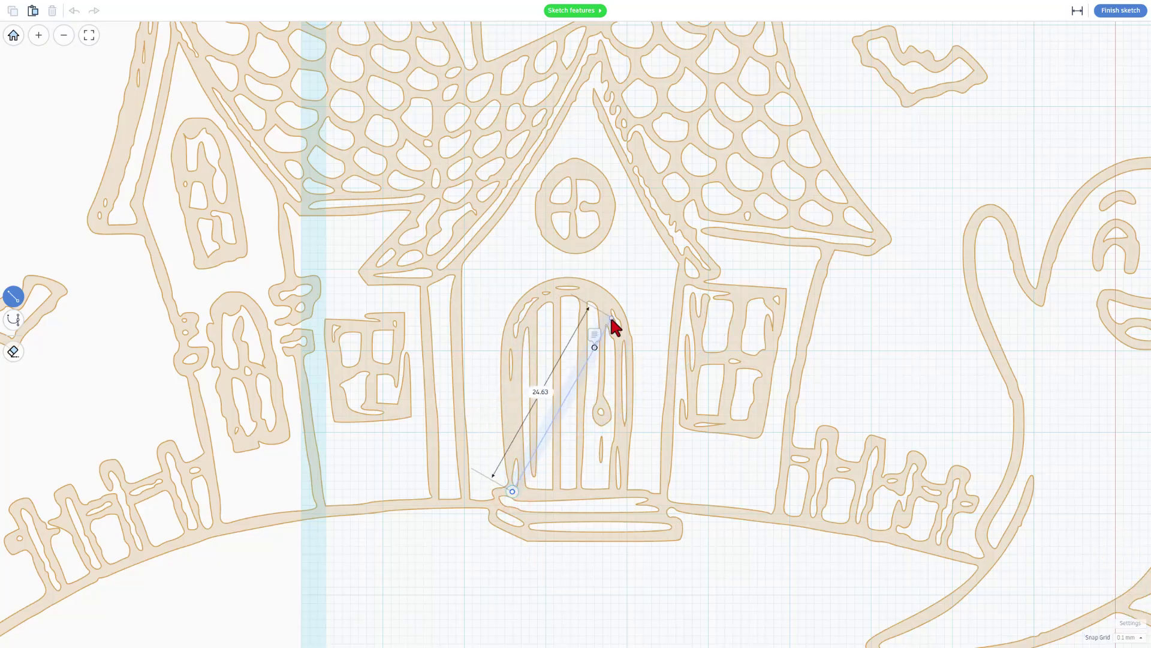
{"action": "left_click", "coordinate": [506, 342]}
{"action": "key", "text": "2"}
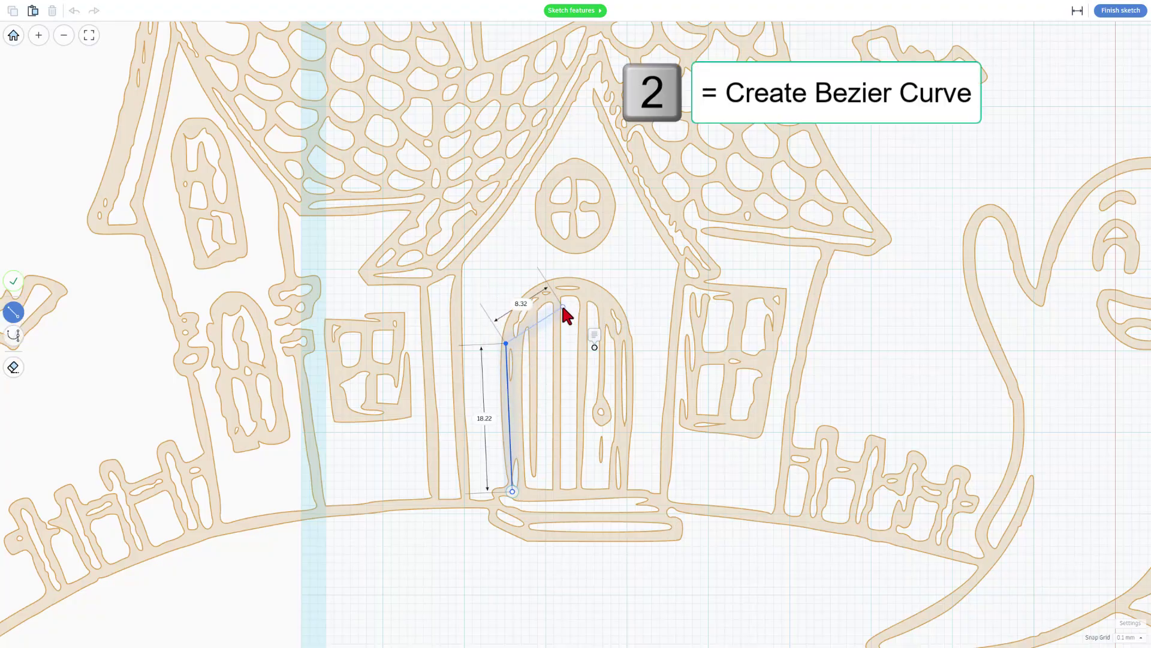
{"action": "key", "text": "2"}
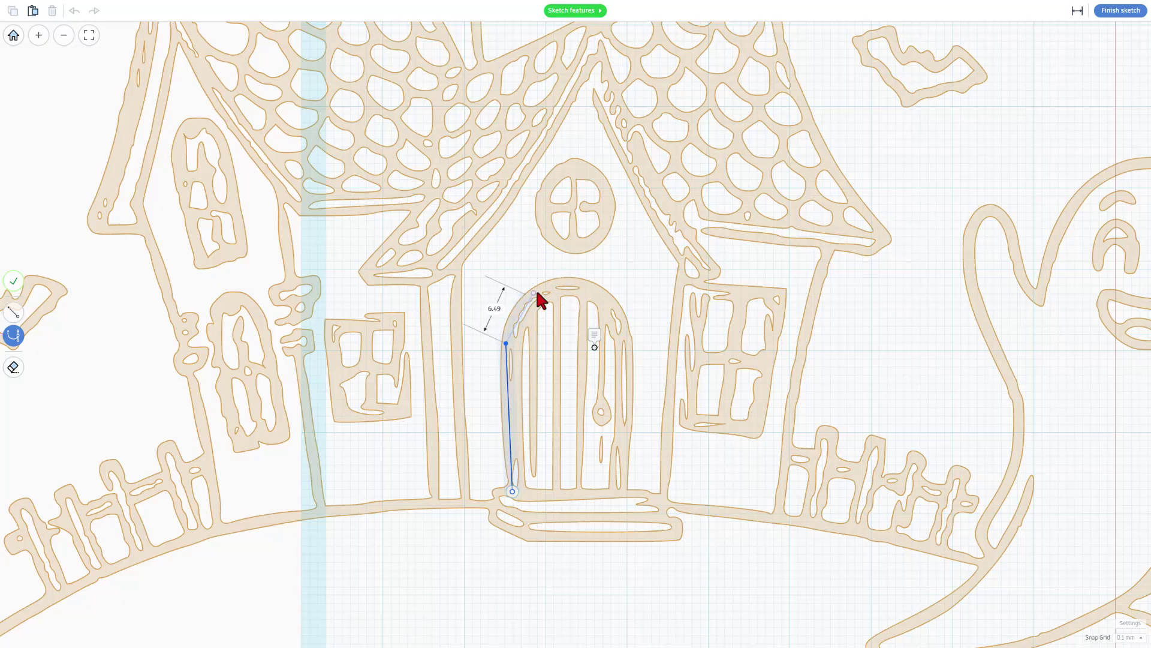
{"action": "left_click_drag", "start_coordinate": [568, 282], "coordinate": [629, 277]}
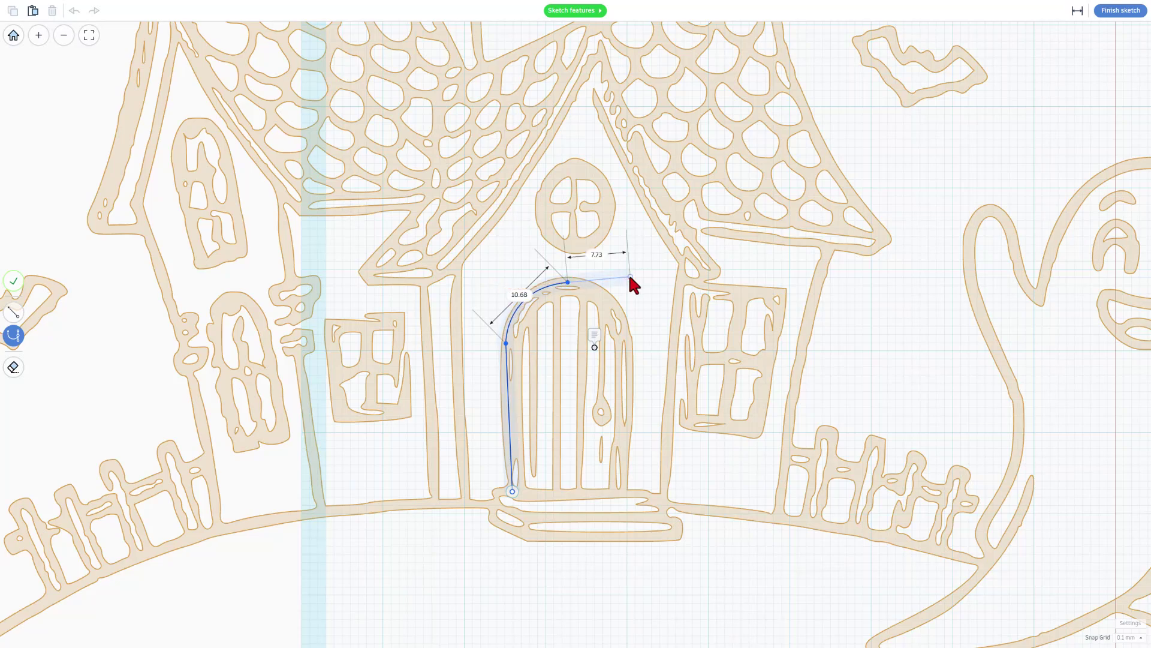
{"action": "left_click", "coordinate": [631, 382]}
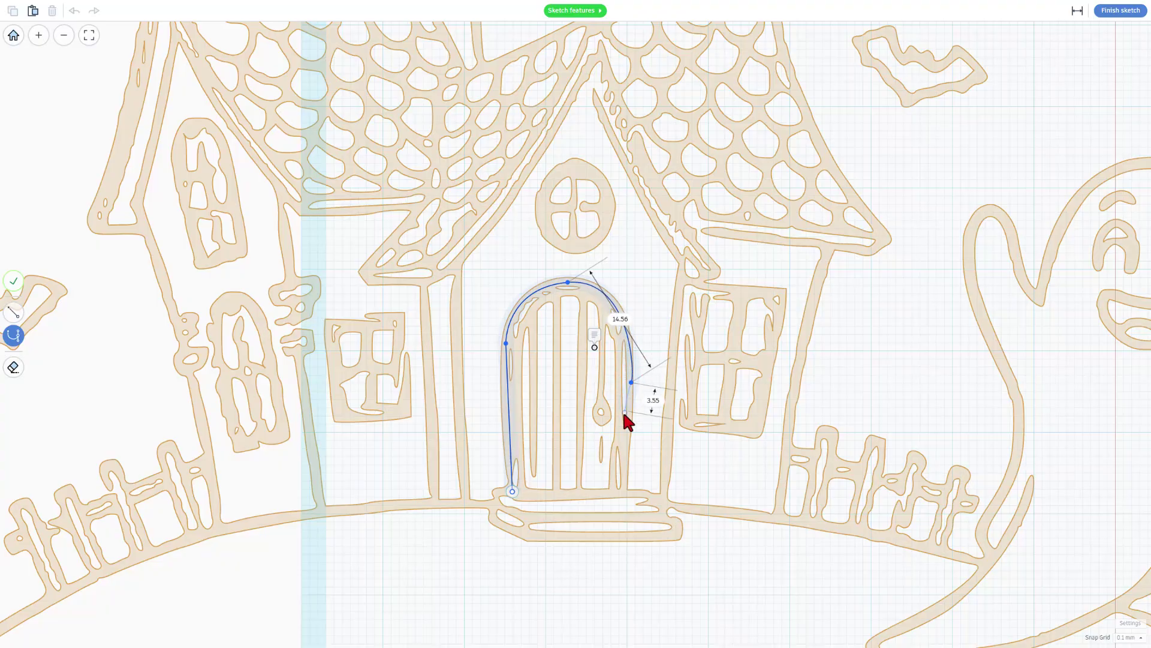
{"action": "left_click", "coordinate": [624, 488]}
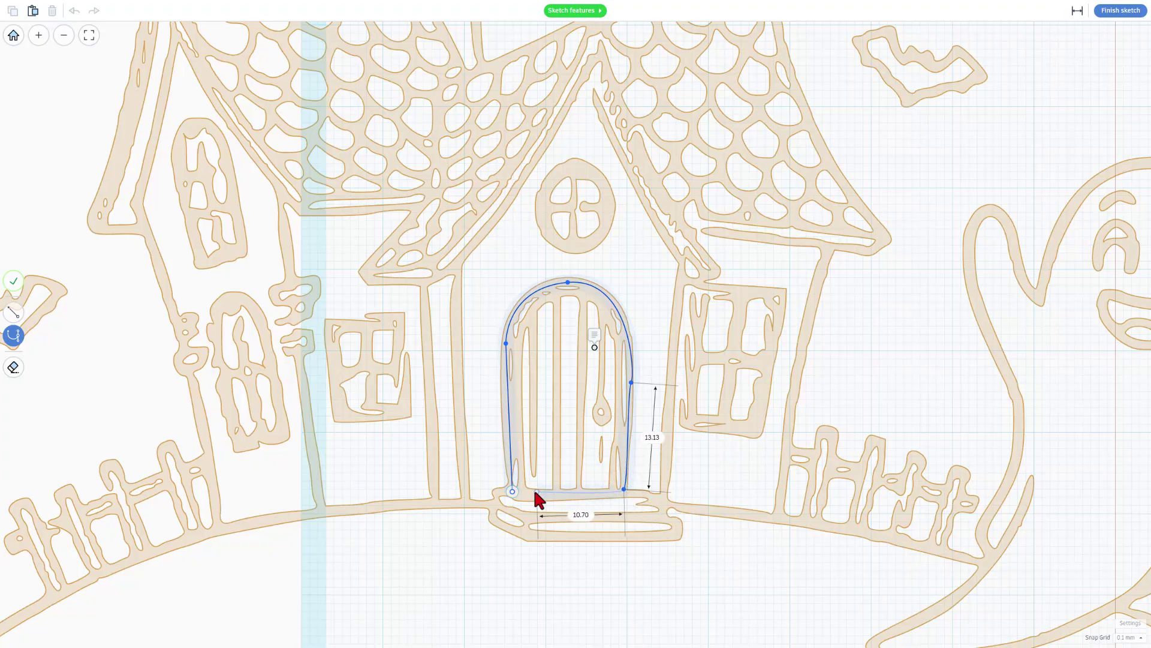
{"action": "left_click", "coordinate": [513, 491]}
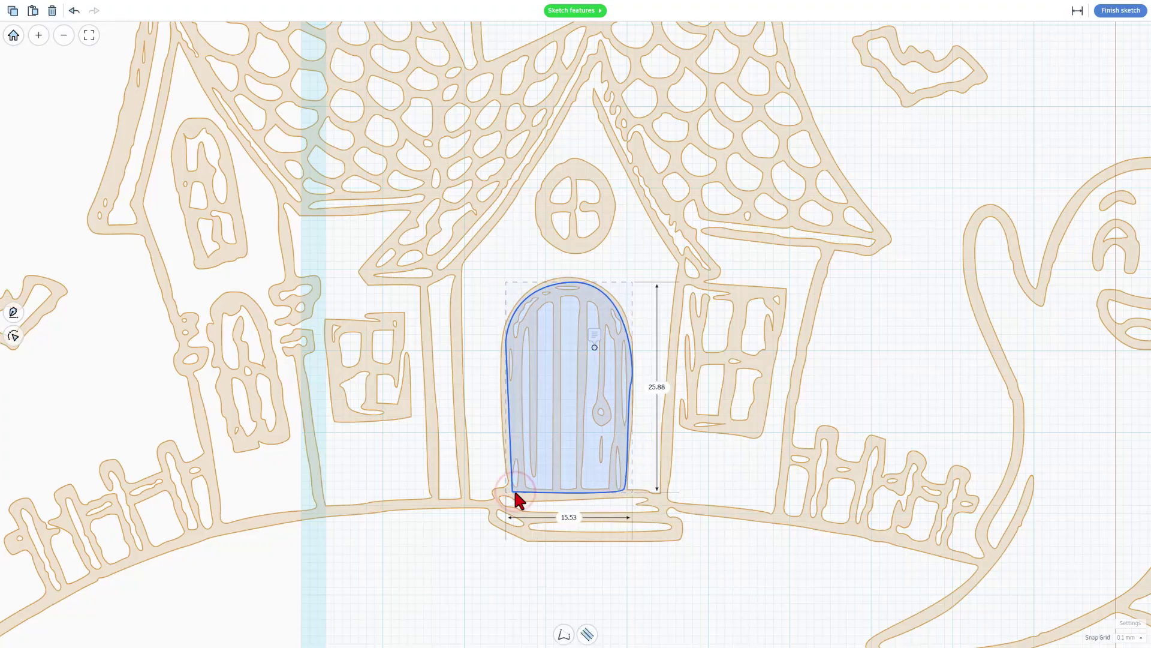
Step: Reshape the door outline's right-side node and handles to follow the arch and right edge
{"action": "scroll", "coordinate": [556, 380], "scroll_direction": "up", "scroll_amount": 2}
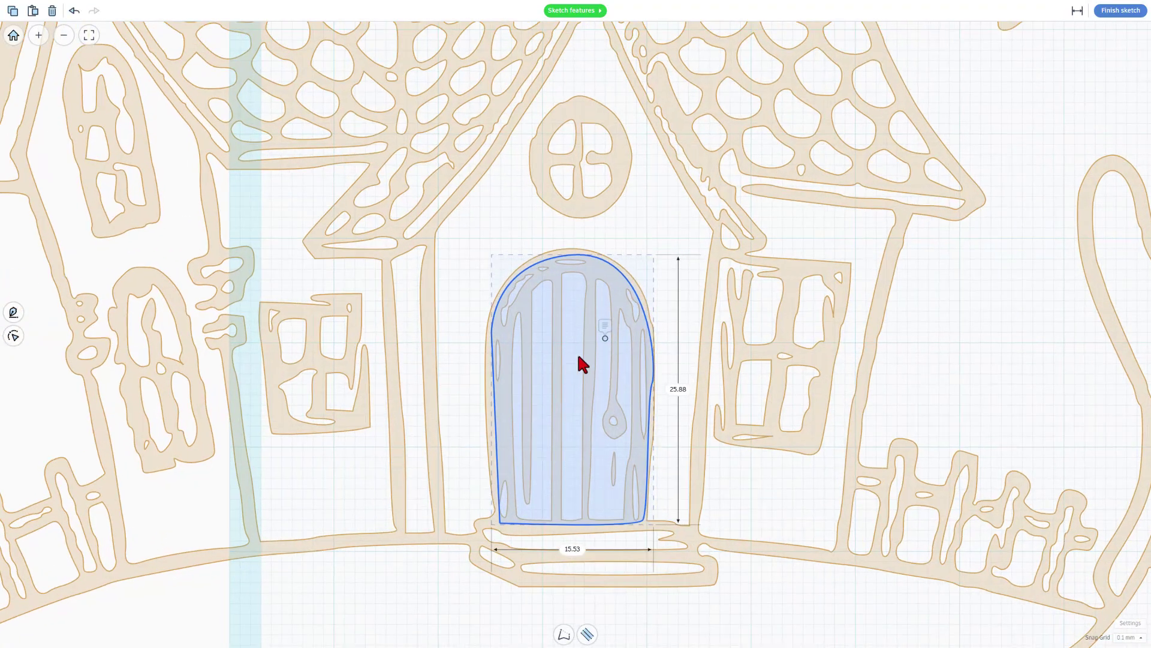
{"action": "left_click", "coordinate": [578, 356]}
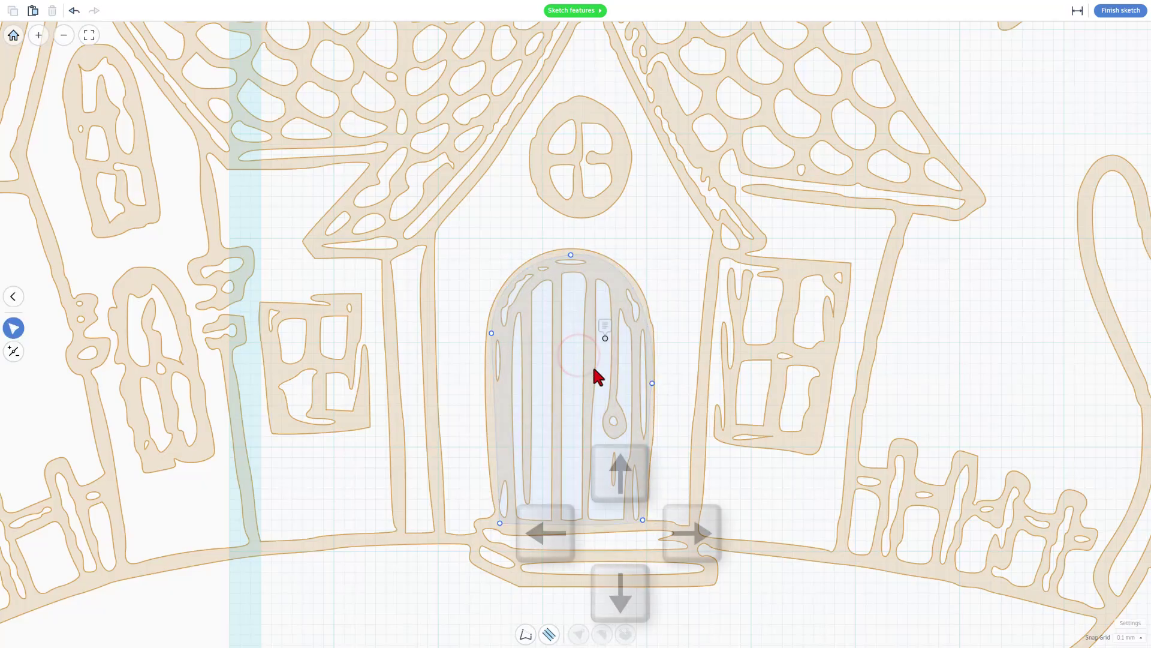
{"action": "scroll", "coordinate": [609, 365], "scroll_direction": "up", "scroll_amount": 4}
{"action": "left_click", "coordinate": [670, 380]}
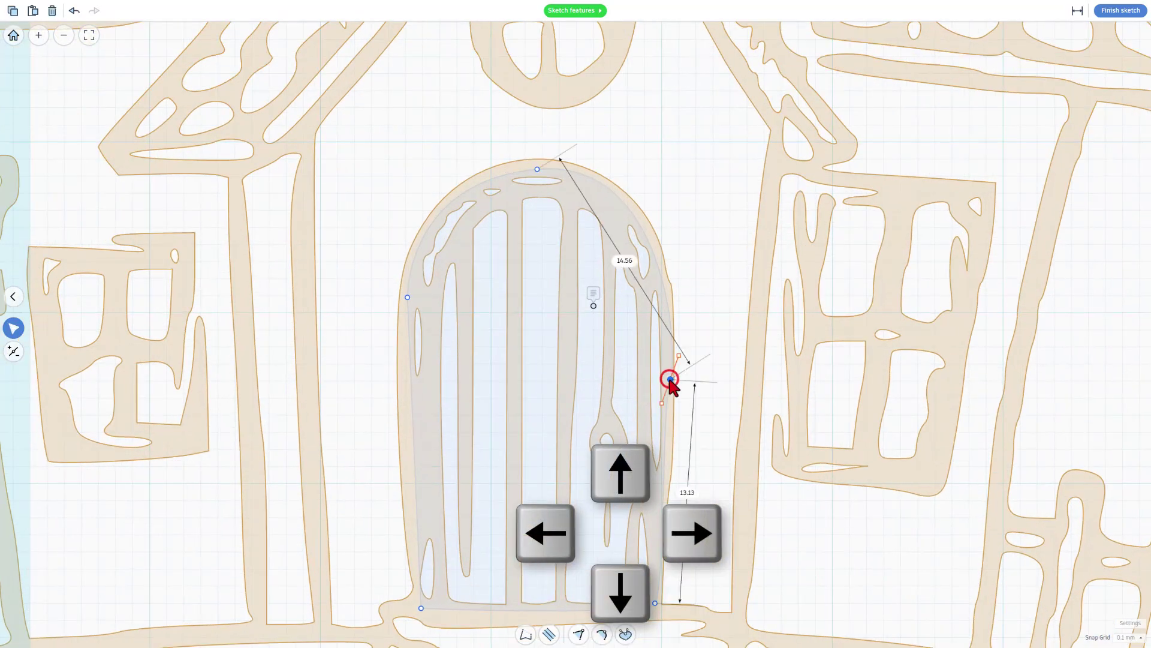
{"action": "key", "text": "Left"}
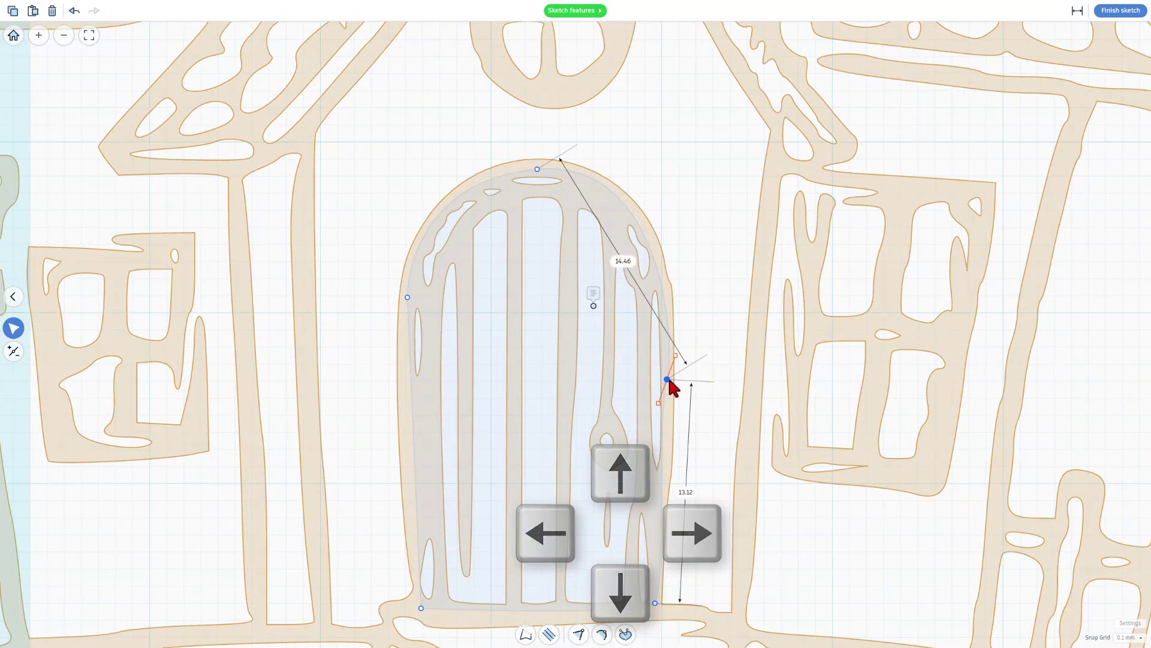
{"action": "left_click_drag", "start_coordinate": [677, 355], "coordinate": [674, 325]}
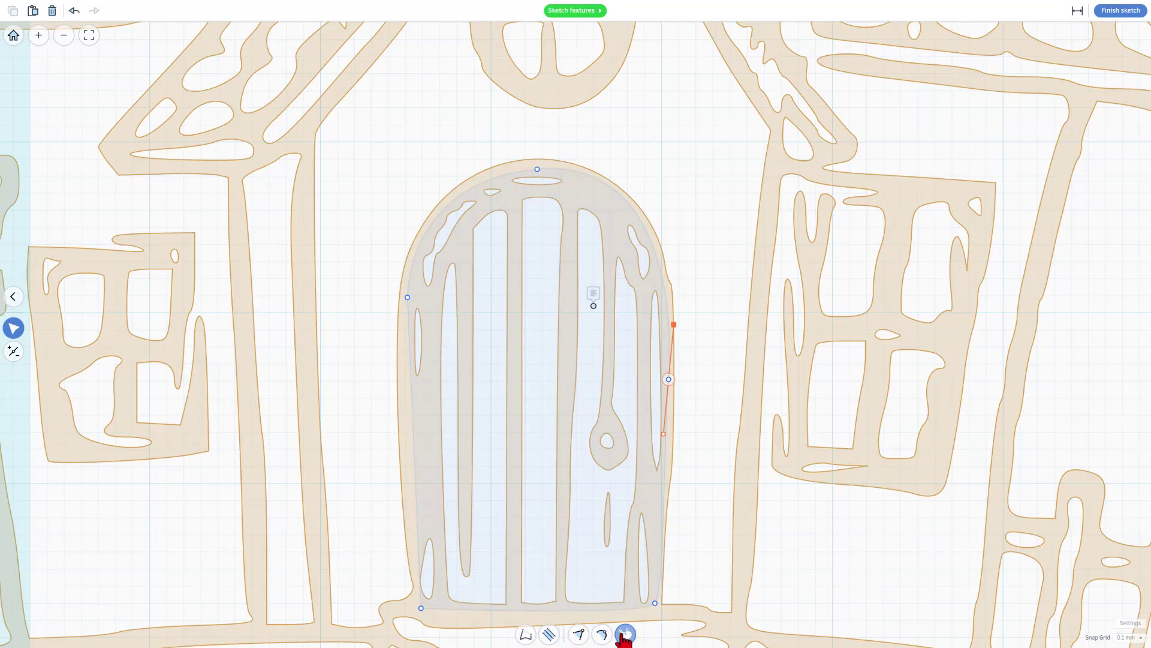
{"action": "key", "text": "3"}
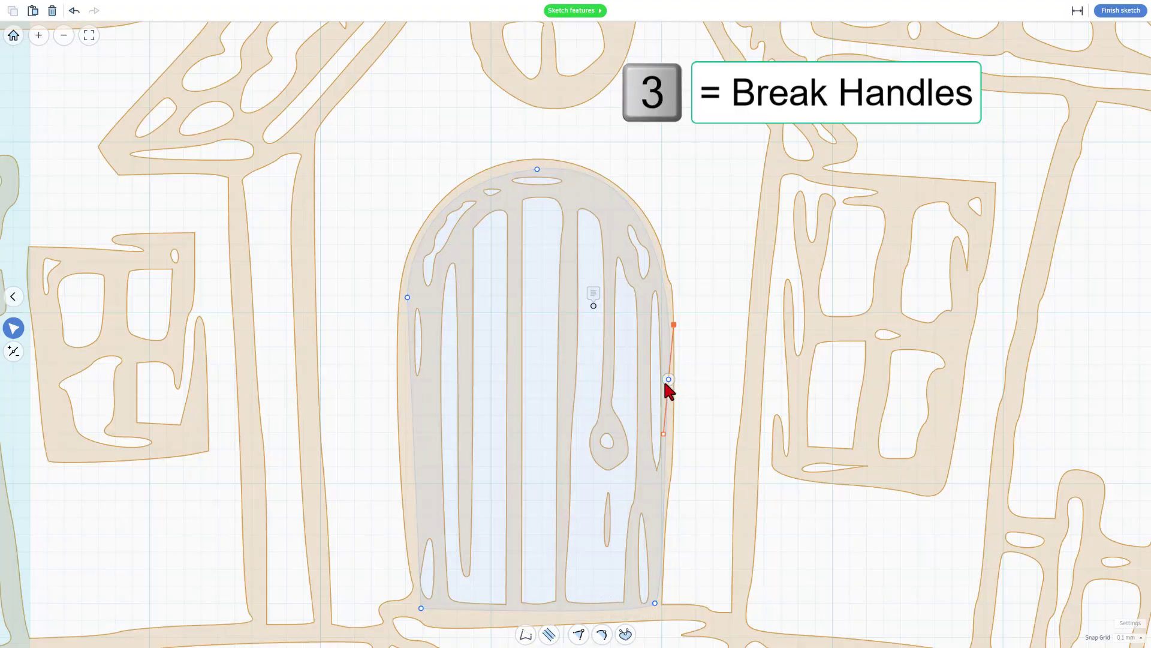
{"action": "left_click", "coordinate": [669, 380]}
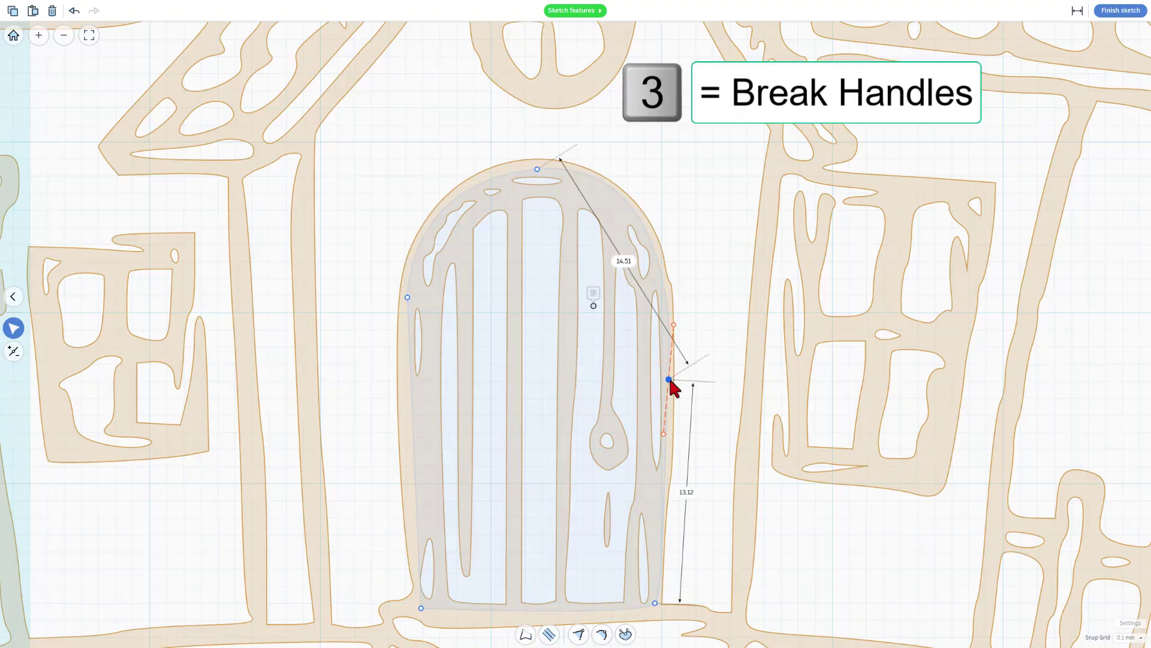
{"action": "mouse_move", "coordinate": [673, 325]}
{"action": "left_mouse_down"}
{"action": "mouse_move", "coordinate": [642, 327]}
{"action": "mouse_move", "coordinate": [489, 404]}
{"action": "mouse_move", "coordinate": [515, 379]}
{"action": "mouse_move", "coordinate": [673, 337]}
{"action": "left_mouse_up"}
{"action": "left_click", "coordinate": [665, 441]}
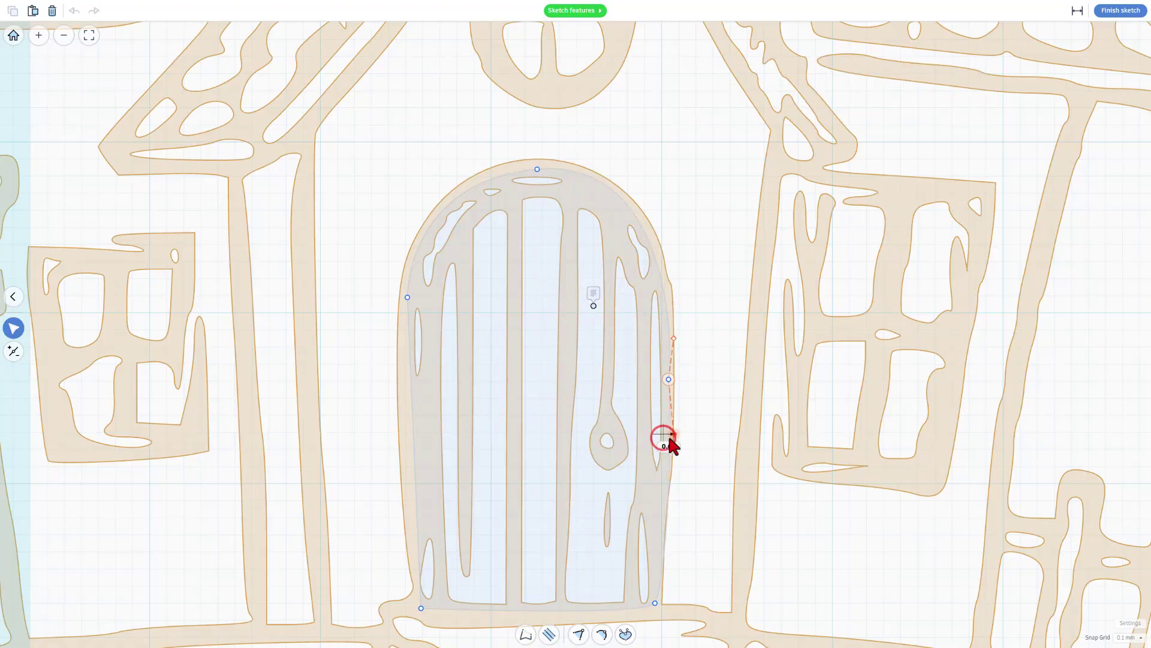
{"action": "left_click_drag", "start_coordinate": [666, 439], "coordinate": [658, 542]}
Step: Fit the lower-left corner to the door edge and make the bottom a straight 13.70 edge
{"action": "key", "text": "3"}
{"action": "left_click", "coordinate": [422, 608]}
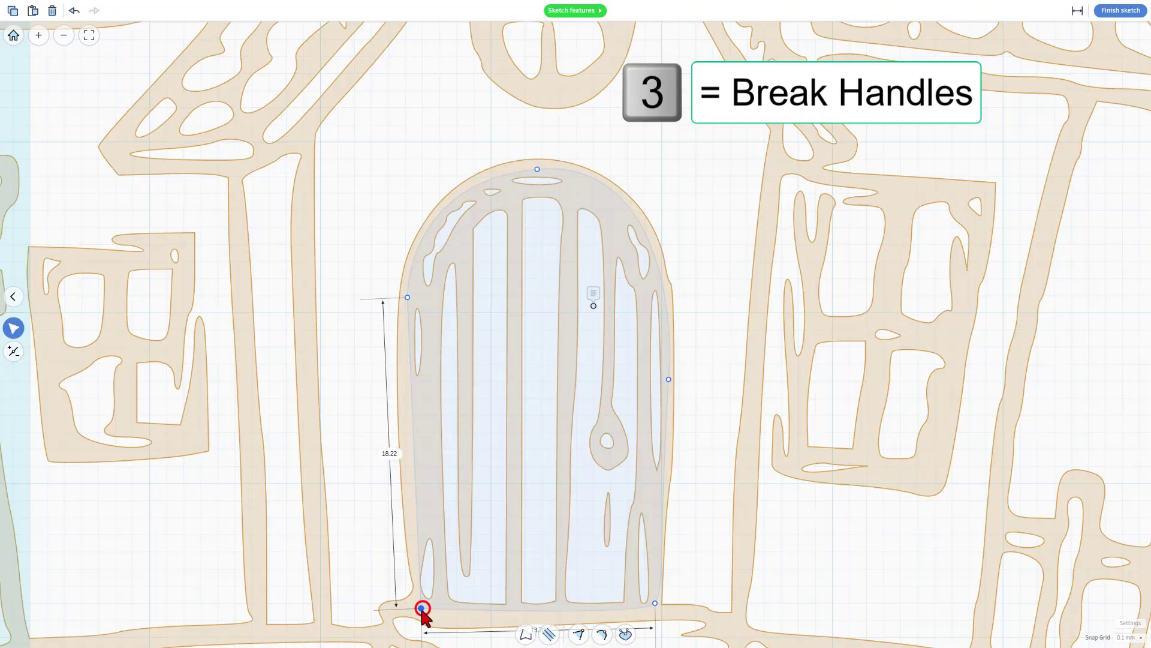
{"action": "left_click_drag", "start_coordinate": [421, 608], "coordinate": [421, 607]}
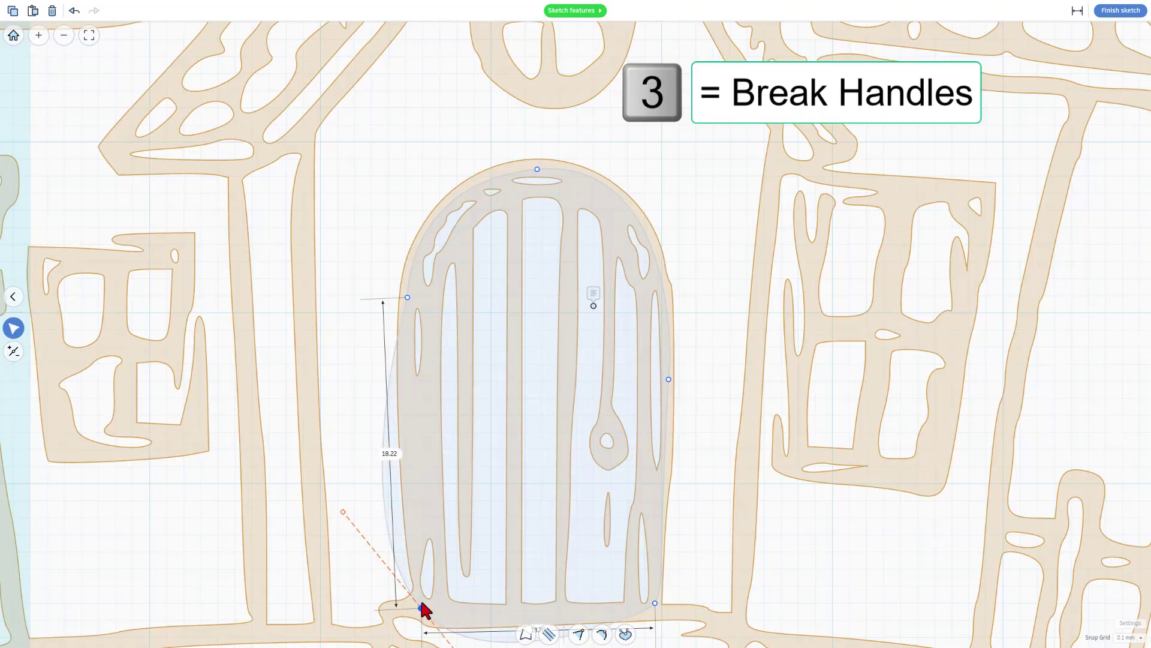
{"action": "left_click_drag", "start_coordinate": [343, 513], "coordinate": [410, 527]}
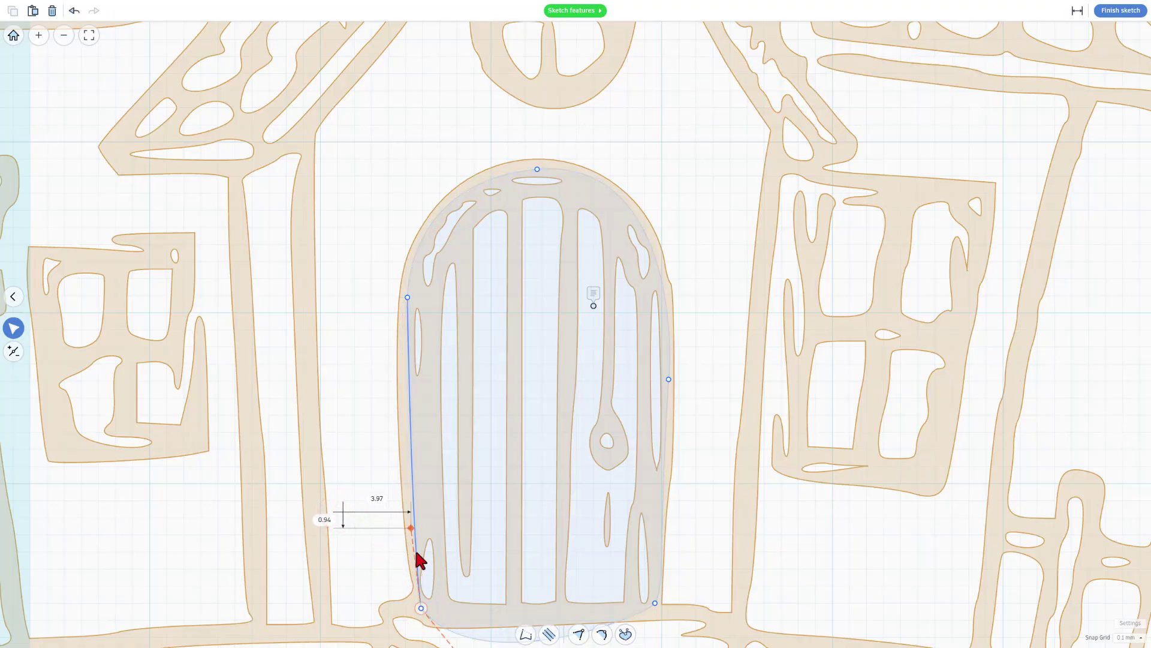
{"action": "scroll", "coordinate": [567, 600], "scroll_direction": "down", "scroll_amount": 3}
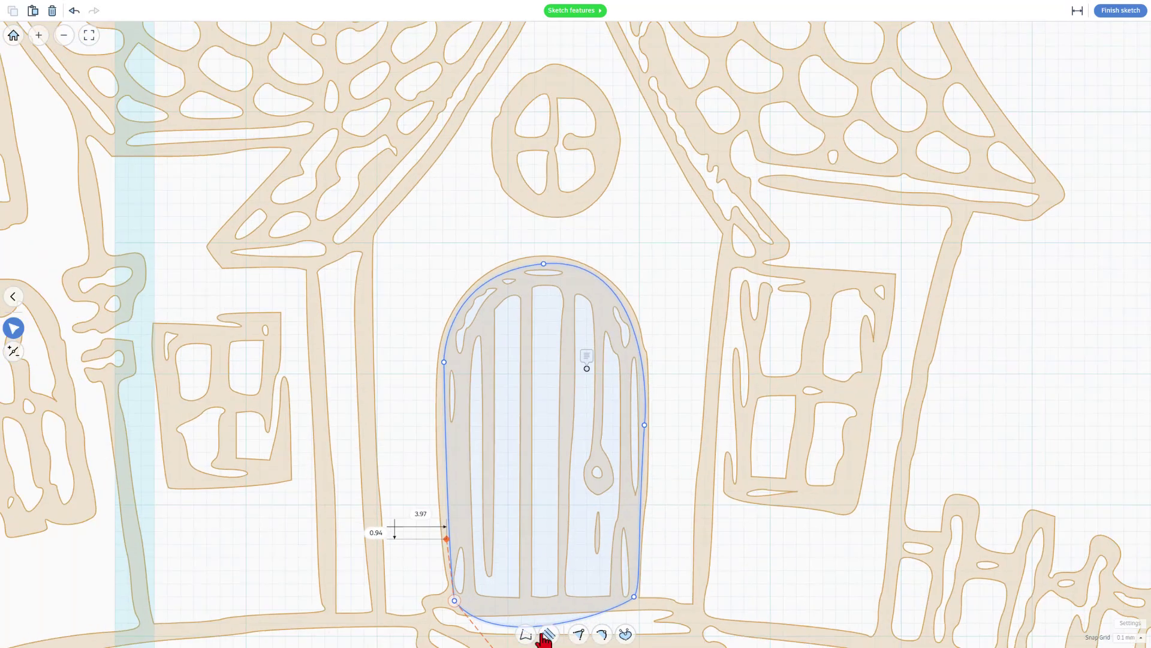
{"action": "key", "text": "1"}
{"action": "left_click", "coordinate": [496, 624]}
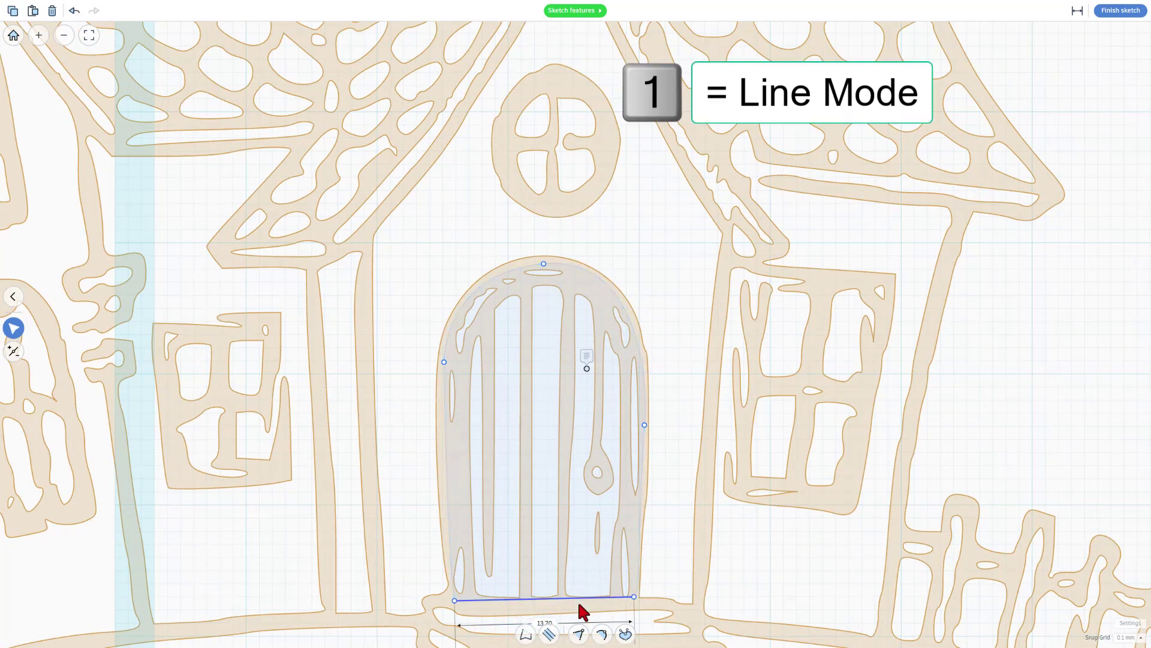
{"action": "left_click_drag", "start_coordinate": [568, 598], "coordinate": [568, 601]}
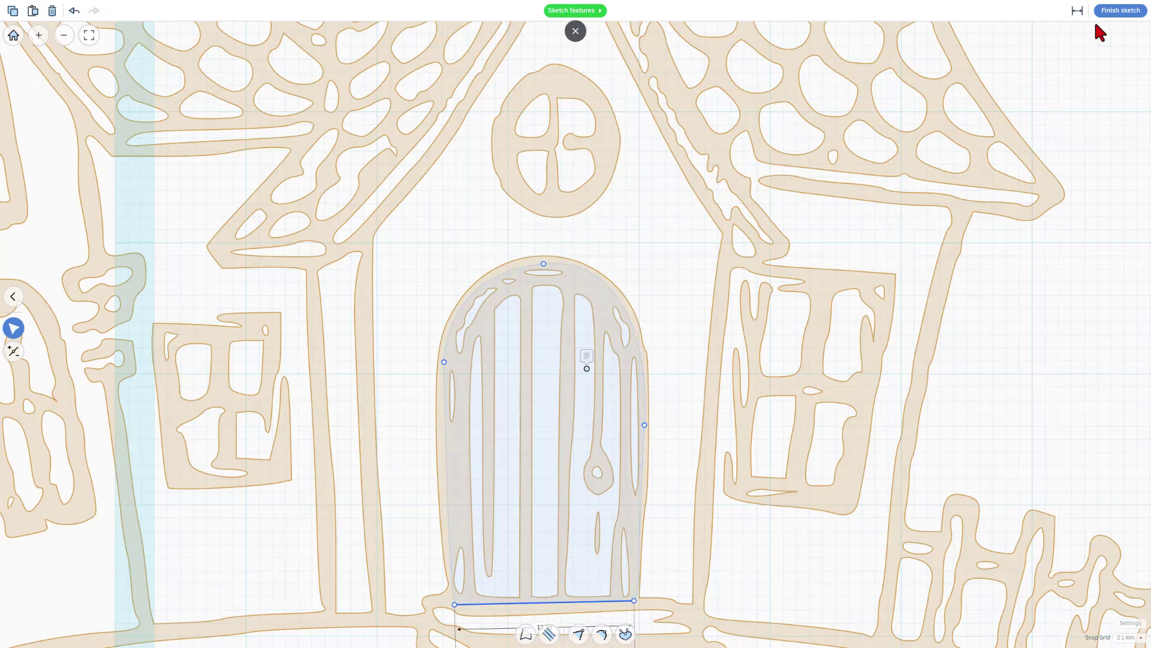
Step: Finish the door sketch and set the door's height to 1
{"action": "left_click", "coordinate": [1119, 11]}
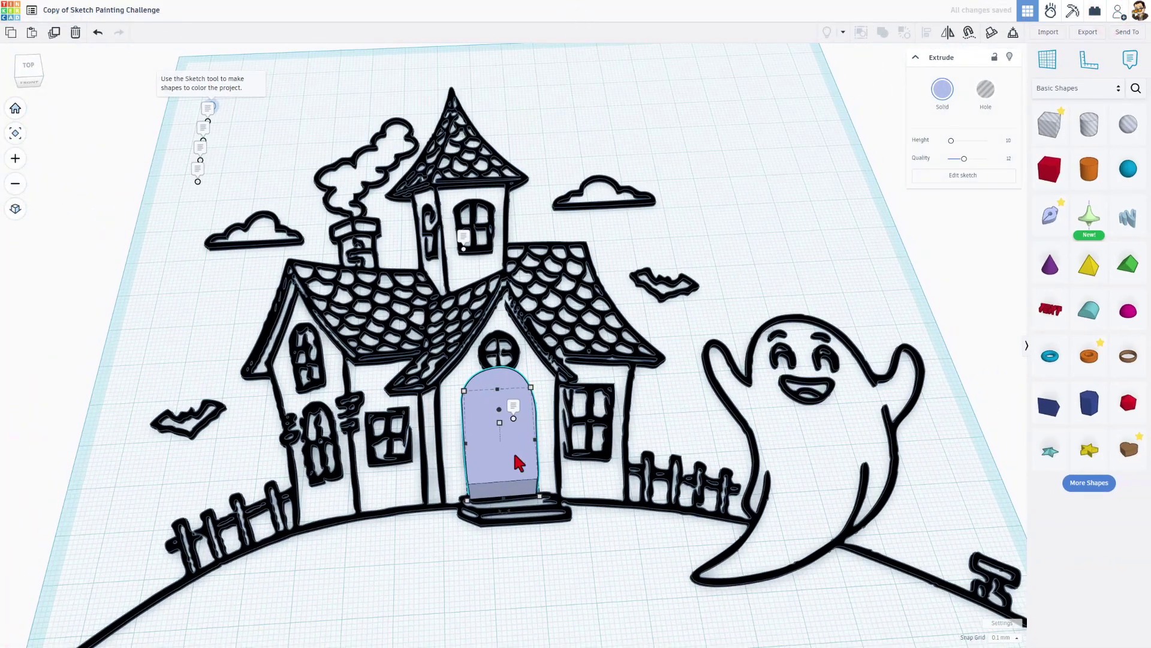
{"action": "left_click", "coordinate": [496, 427]}
{"action": "mouse_move", "coordinate": [501, 444]}
{"action": "right_mouse_down"}
{"action": "mouse_move", "coordinate": [682, 419]}
{"action": "mouse_move", "coordinate": [624, 377]}
{"action": "right_mouse_up"}
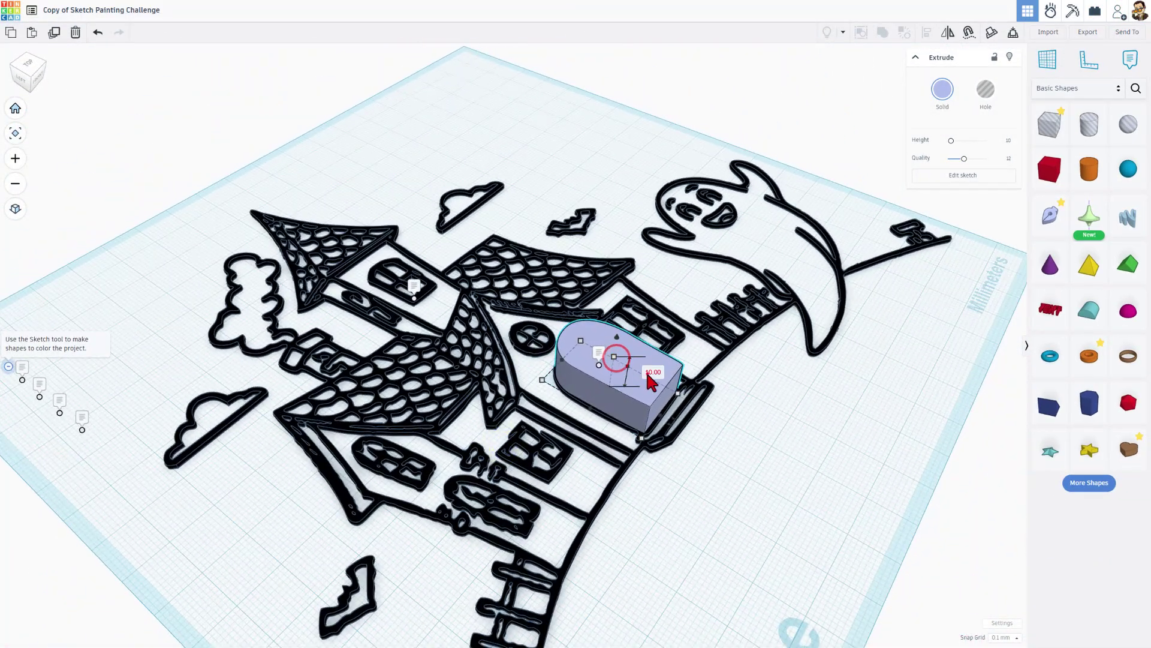
{"action": "left_click", "coordinate": [651, 372]}
{"action": "type", "text": "1"}
{"action": "key", "text": "Return"}
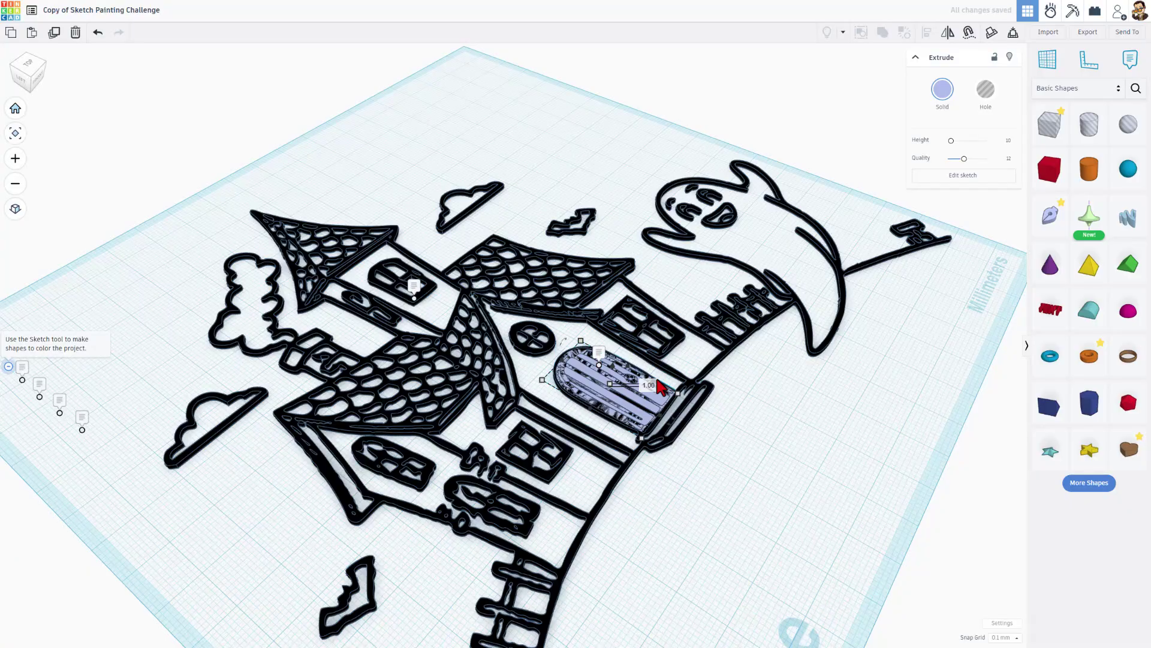
Step: Enter 0.0 for another door dimension and colour the door brown
{"action": "scroll", "coordinate": [576, 429], "scroll_direction": "up", "scroll_amount": 3}
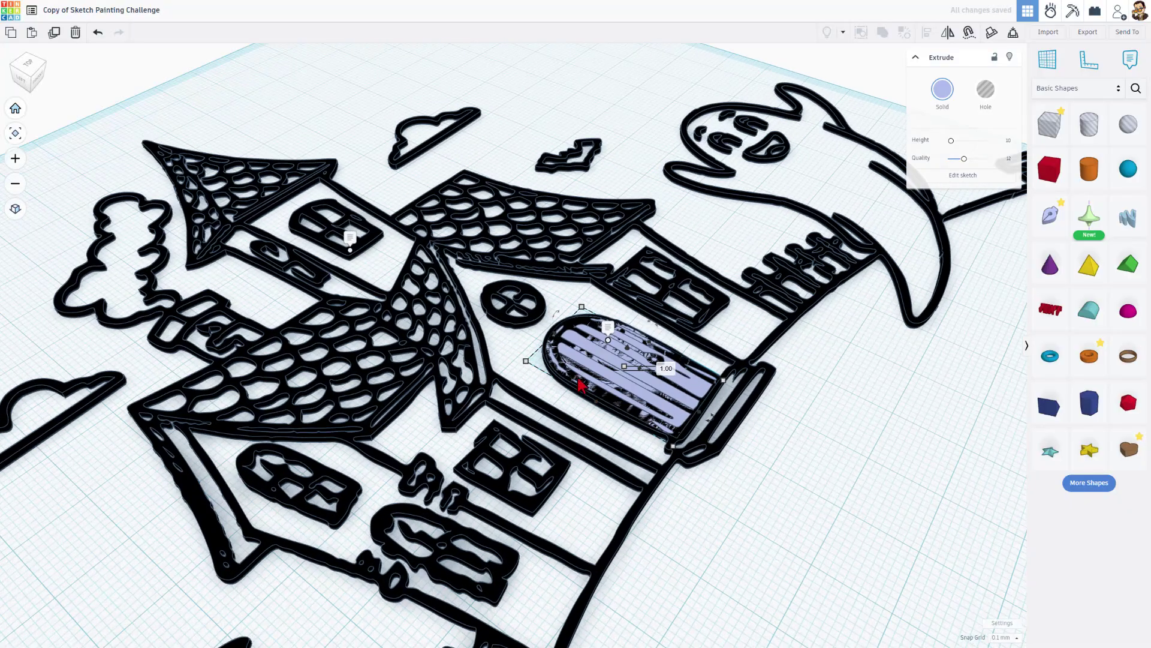
{"action": "left_click", "coordinate": [664, 369]}
{"action": "type", "text": "0.0"}
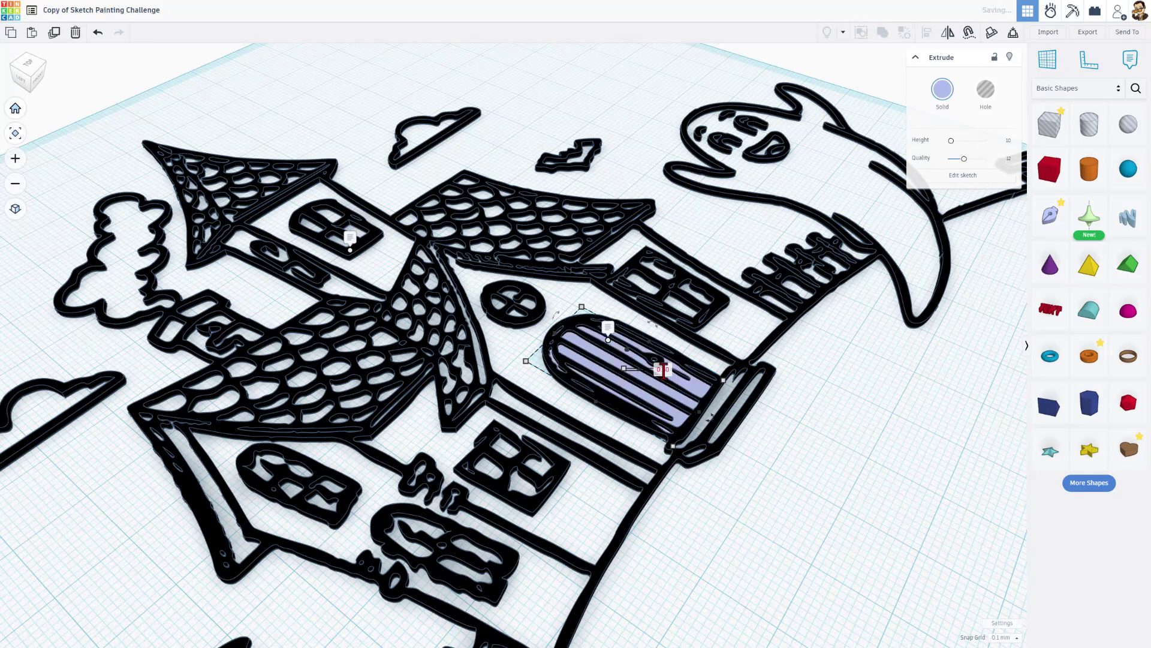
{"action": "right_click_drag", "start_coordinate": [715, 483], "coordinate": [534, 527]}
{"action": "scroll", "coordinate": [600, 455], "scroll_direction": "up", "scroll_amount": 3}
{"action": "left_click", "coordinate": [942, 90]}
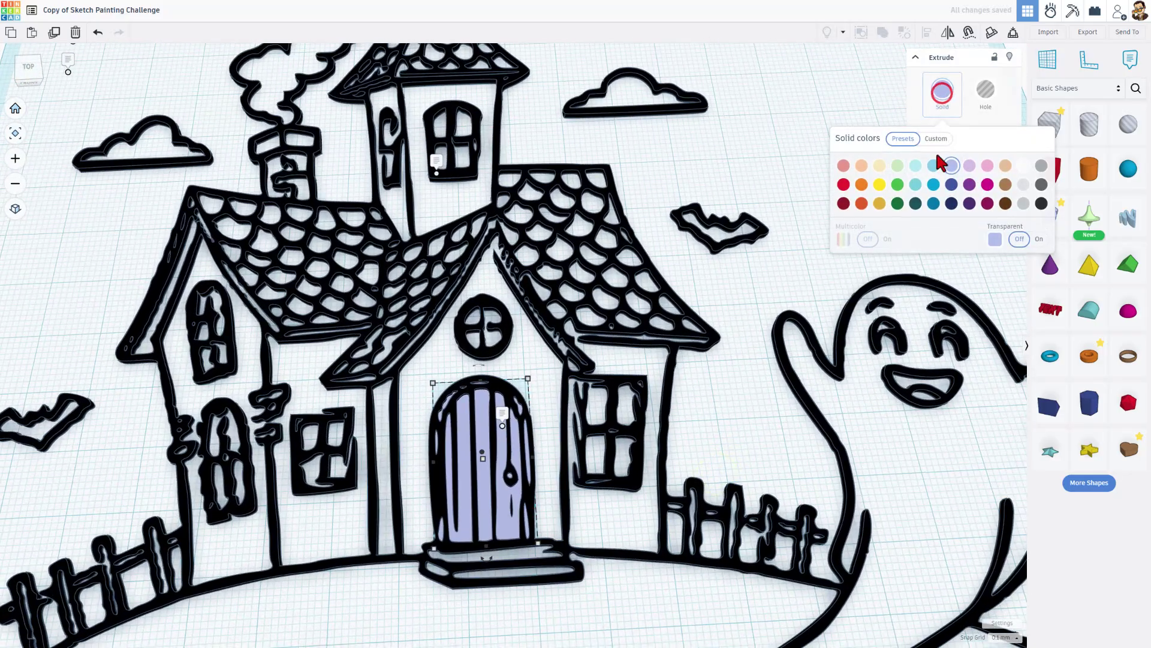
{"action": "left_click", "coordinate": [1004, 185]}
{"action": "left_click", "coordinate": [720, 398]}
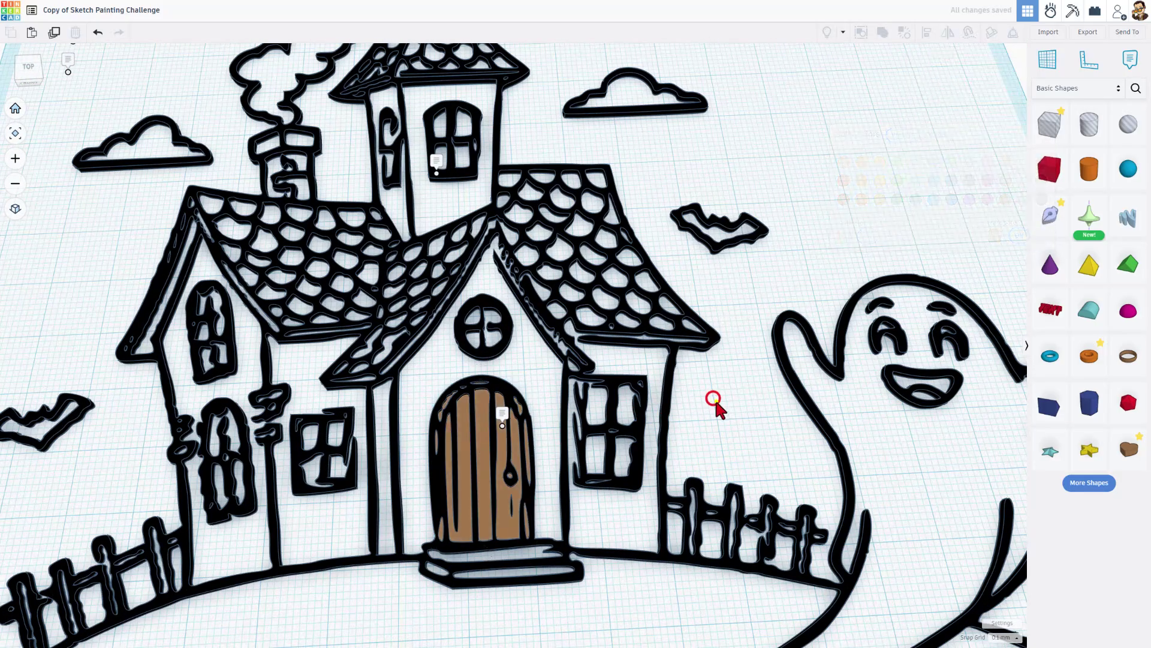
Step: Change the door's 0.50 dimension to 0 so it sits on the workplane
{"action": "right_click_drag", "start_coordinate": [723, 397], "coordinate": [742, 337]}
{"action": "scroll", "coordinate": [570, 403], "scroll_direction": "up", "scroll_amount": 5}
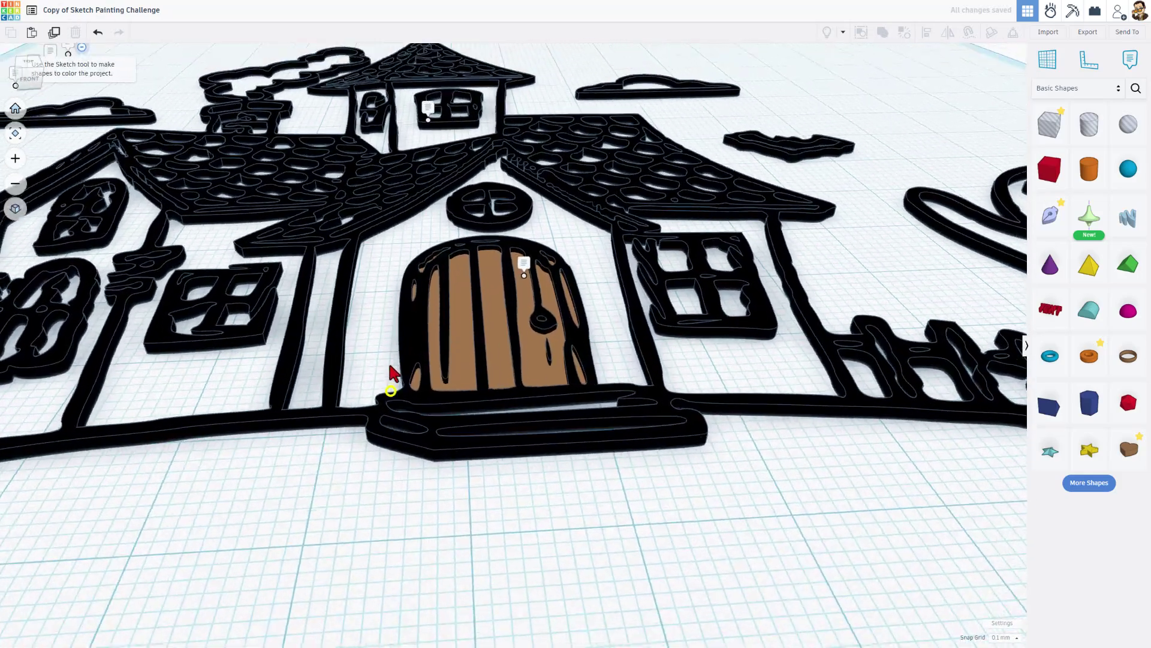
{"action": "left_click", "coordinate": [390, 391]}
{"action": "left_click", "coordinate": [536, 388]}
{"action": "type", "text": "0"}
{"action": "key", "text": "Return"}
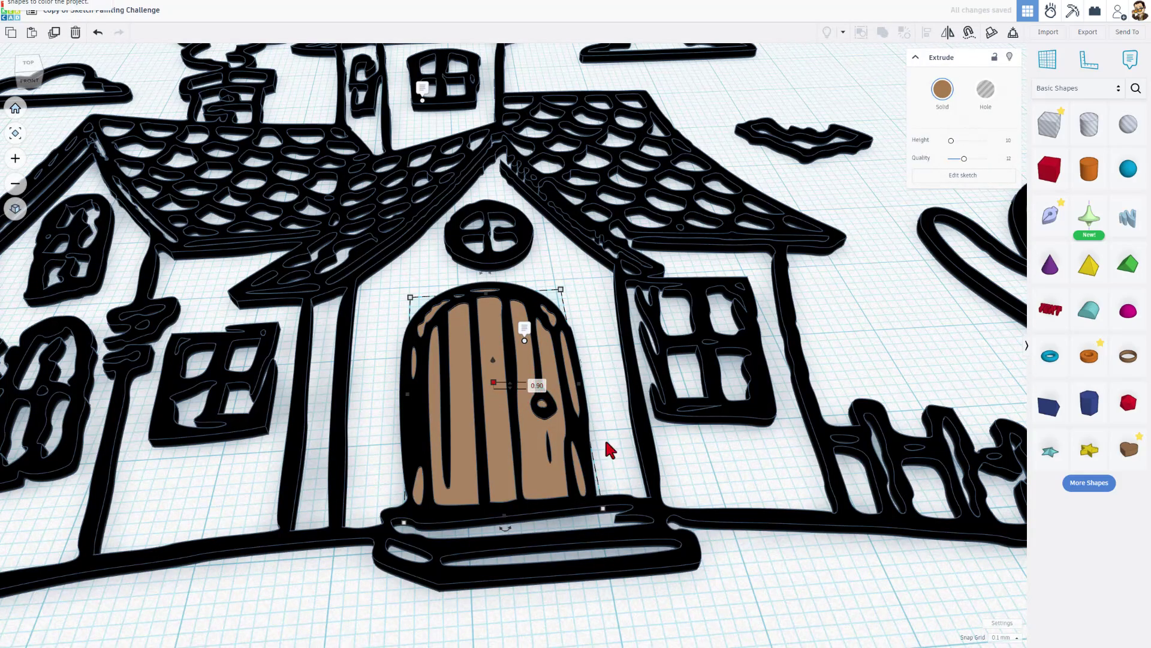
{"action": "scroll", "coordinate": [660, 488], "scroll_direction": "down", "scroll_amount": 3}
{"action": "left_click", "coordinate": [679, 455]}
{"action": "scroll", "coordinate": [680, 452], "scroll_direction": "down", "scroll_amount": 3}
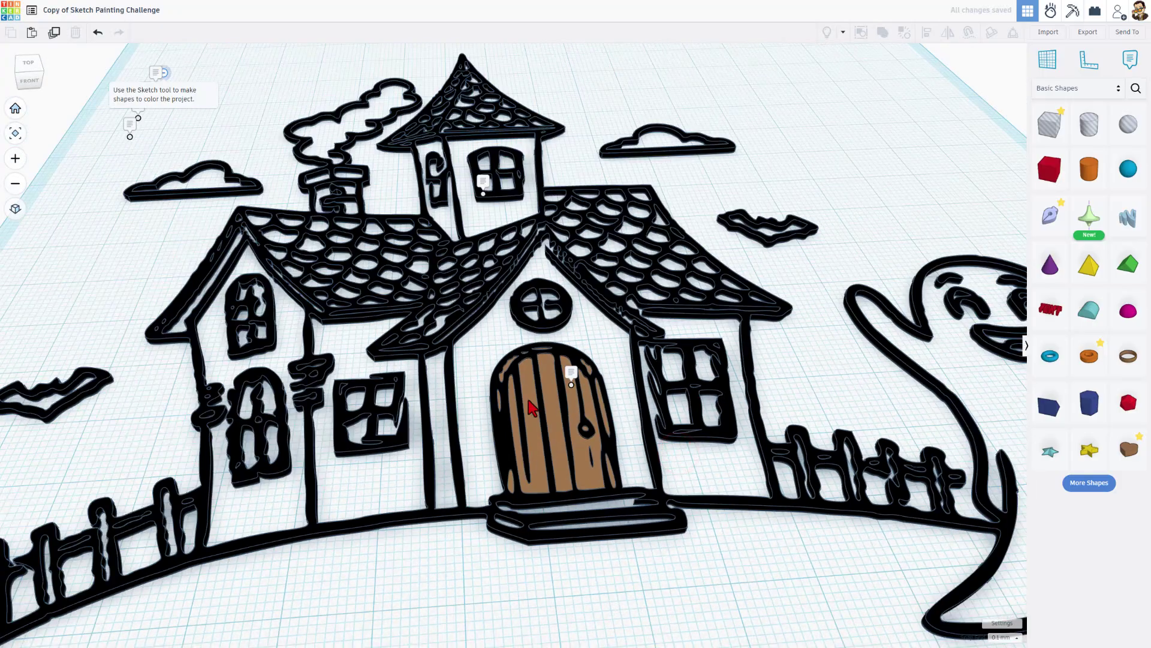
{"action": "scroll", "coordinate": [715, 411], "scroll_direction": "down", "scroll_amount": 3}
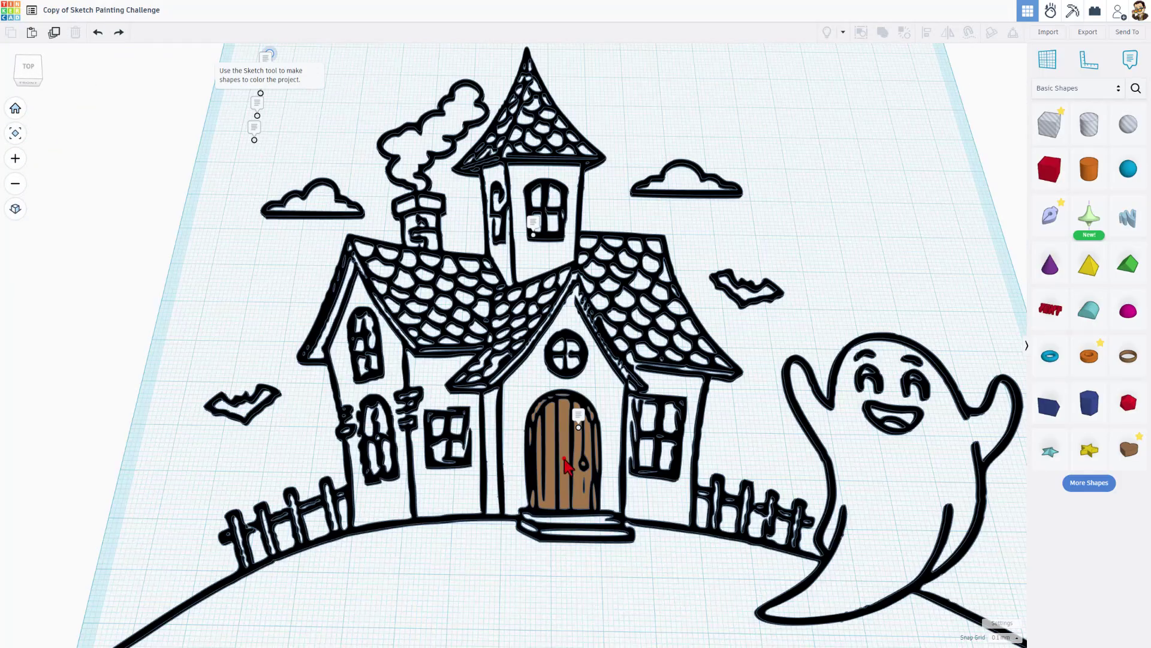
Step: Duplicate the brown door and delete the door outline from the copy's sketch
{"action": "left_click", "coordinate": [562, 466]}
{"action": "key", "text": "ctrl+d"}
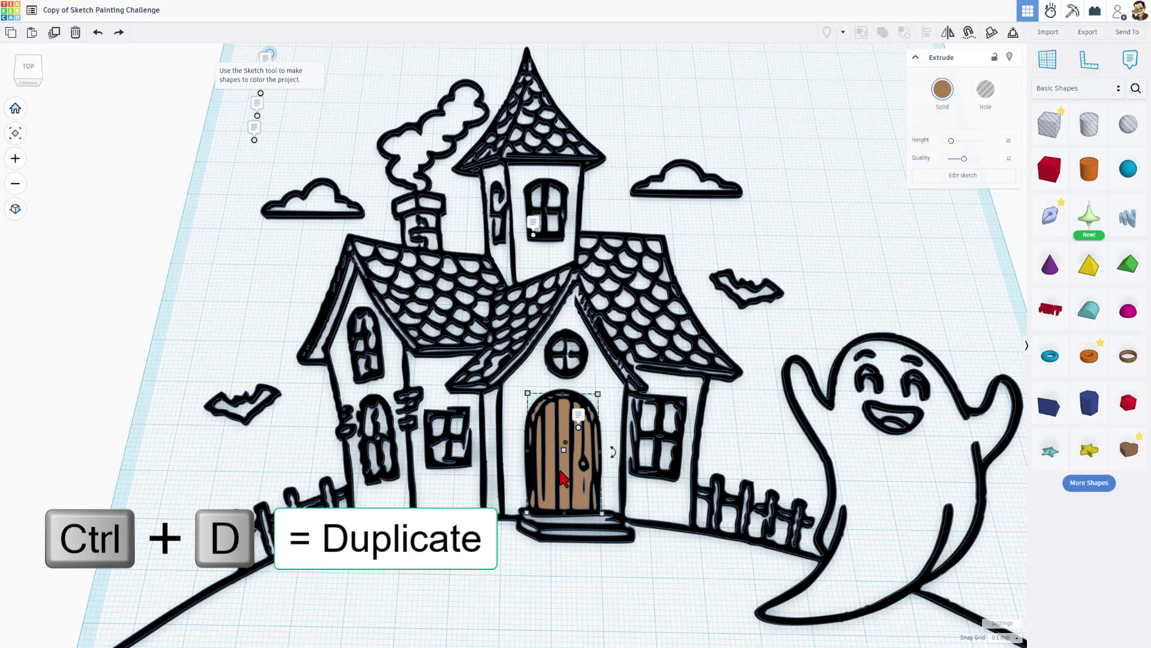
{"action": "key", "text": "ctrl+d"}
{"action": "double_click", "coordinate": [562, 476]}
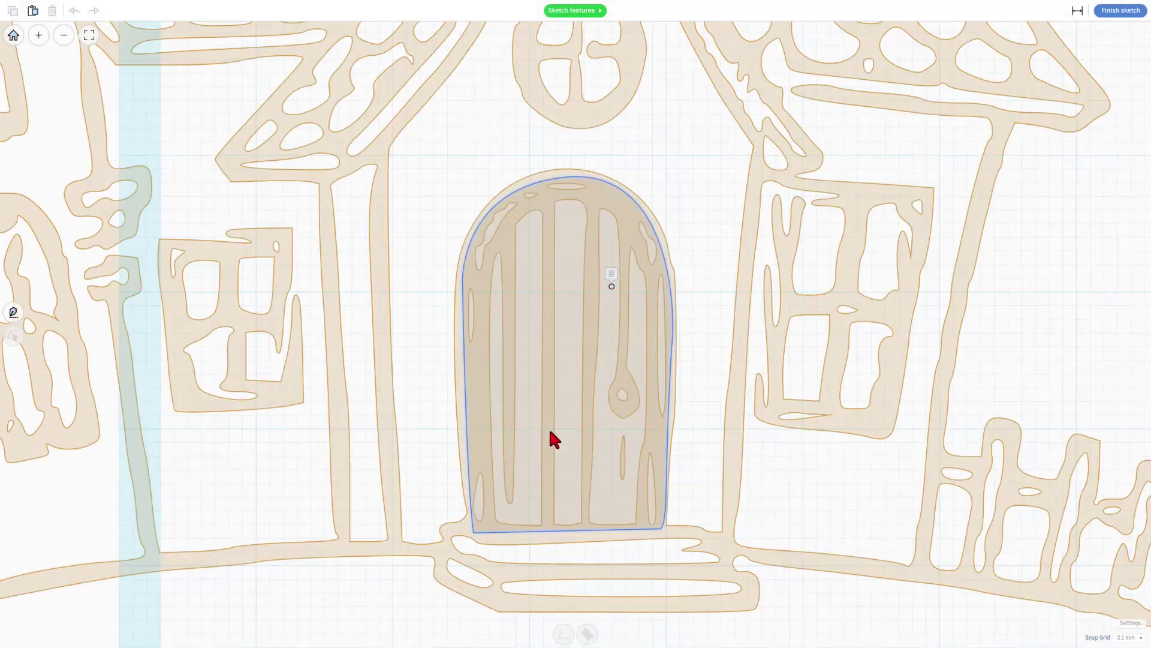
{"action": "scroll", "coordinate": [555, 440], "scroll_direction": "down", "scroll_amount": 2}
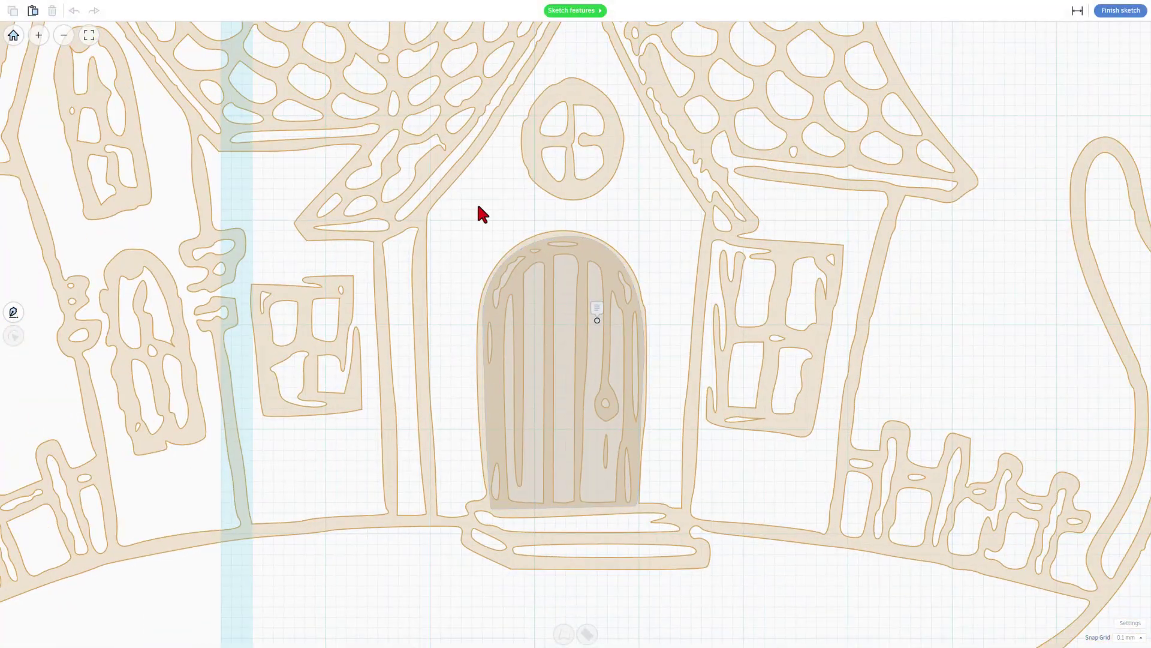
{"action": "left_click_drag", "start_coordinate": [453, 206], "coordinate": [706, 504]}
{"action": "key", "text": "Delete"}
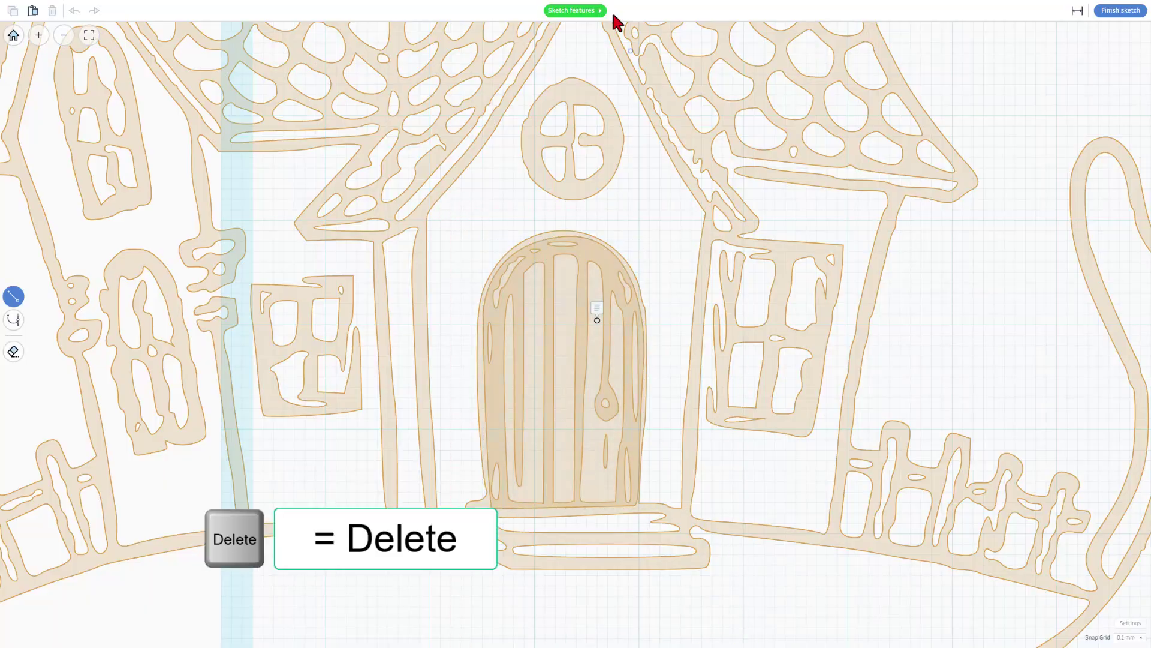
Step: Draw a diamond around the round window and smooth it into an 8.90 × 10.20 ellipse
{"action": "left_click", "coordinate": [571, 86]}
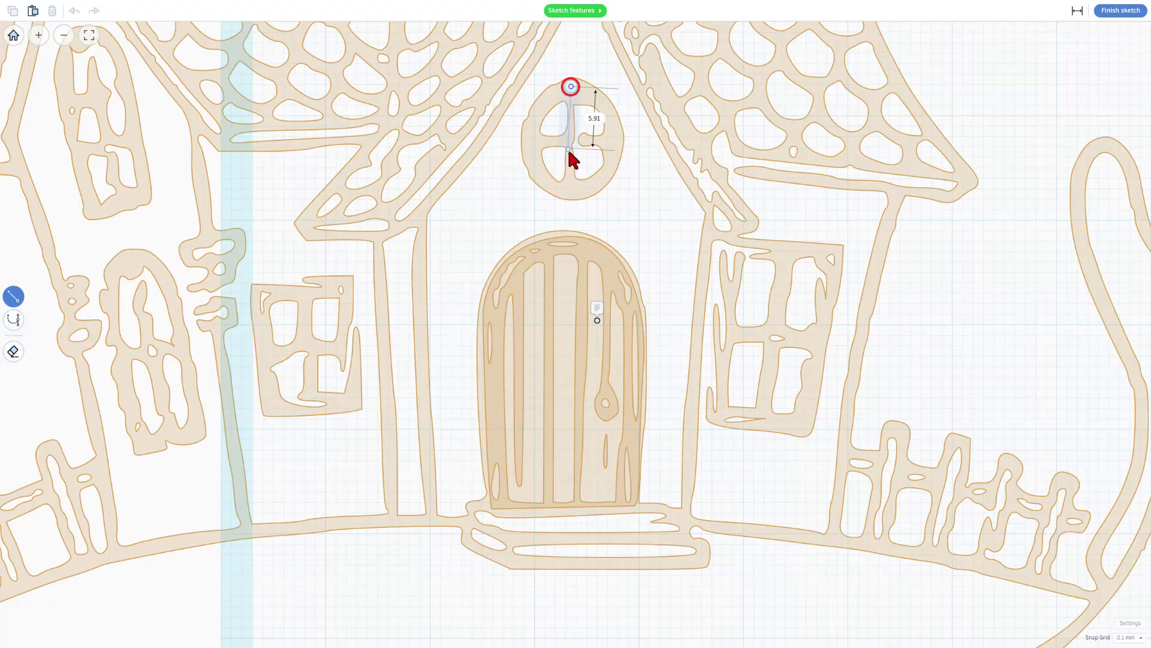
{"action": "left_click", "coordinate": [528, 140]}
{"action": "left_click", "coordinate": [573, 193]}
{"action": "left_click", "coordinate": [621, 141]}
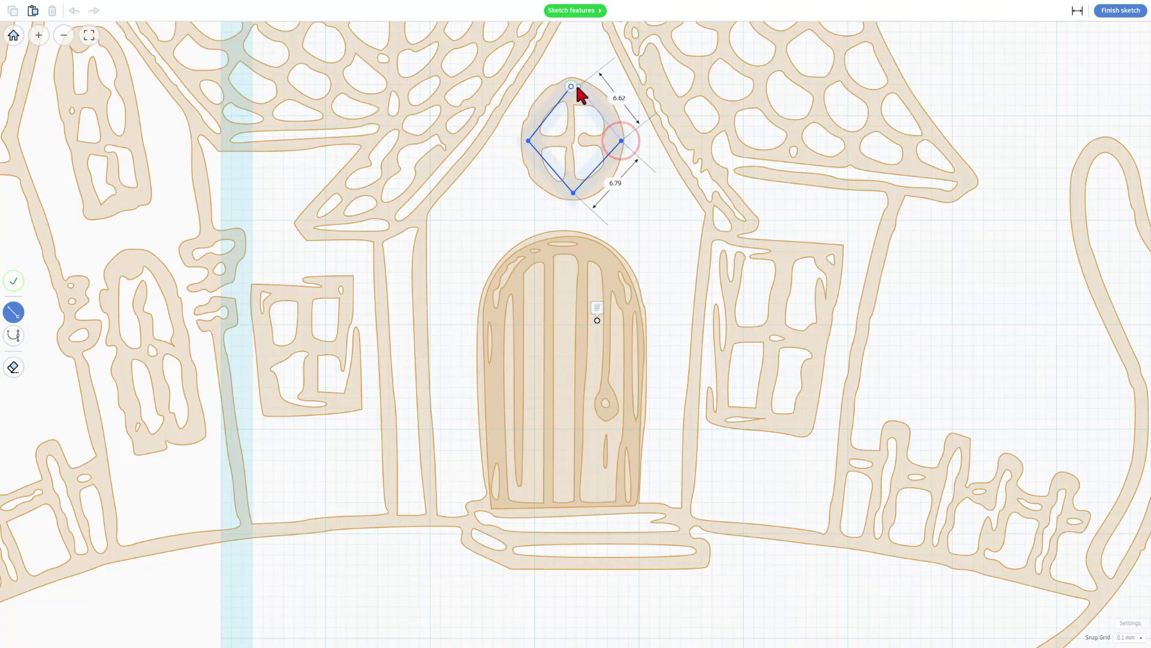
{"action": "left_click", "coordinate": [571, 87]}
{"action": "left_click", "coordinate": [572, 134]}
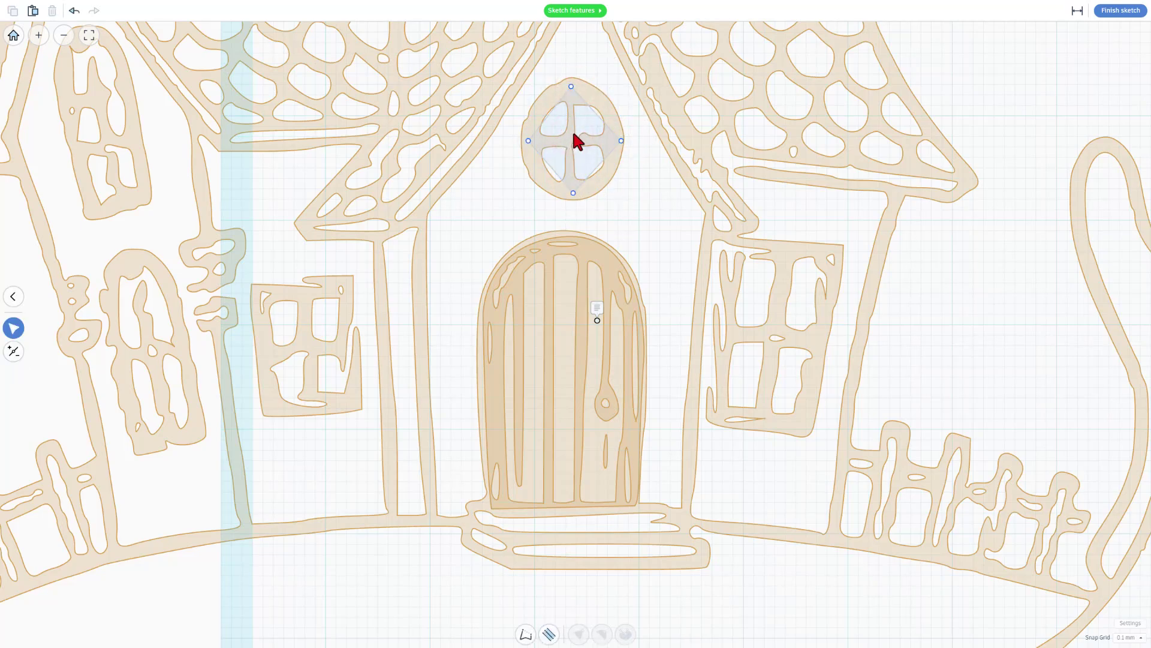
{"action": "left_click", "coordinate": [572, 129]}
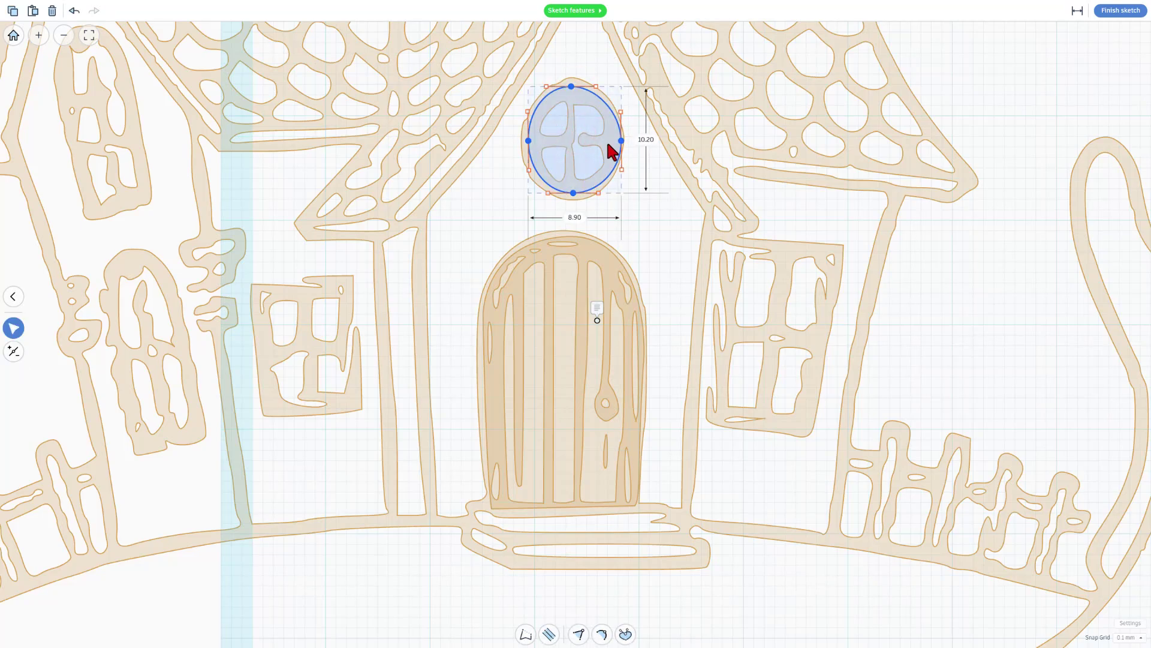
{"action": "left_click", "coordinate": [1117, 13]}
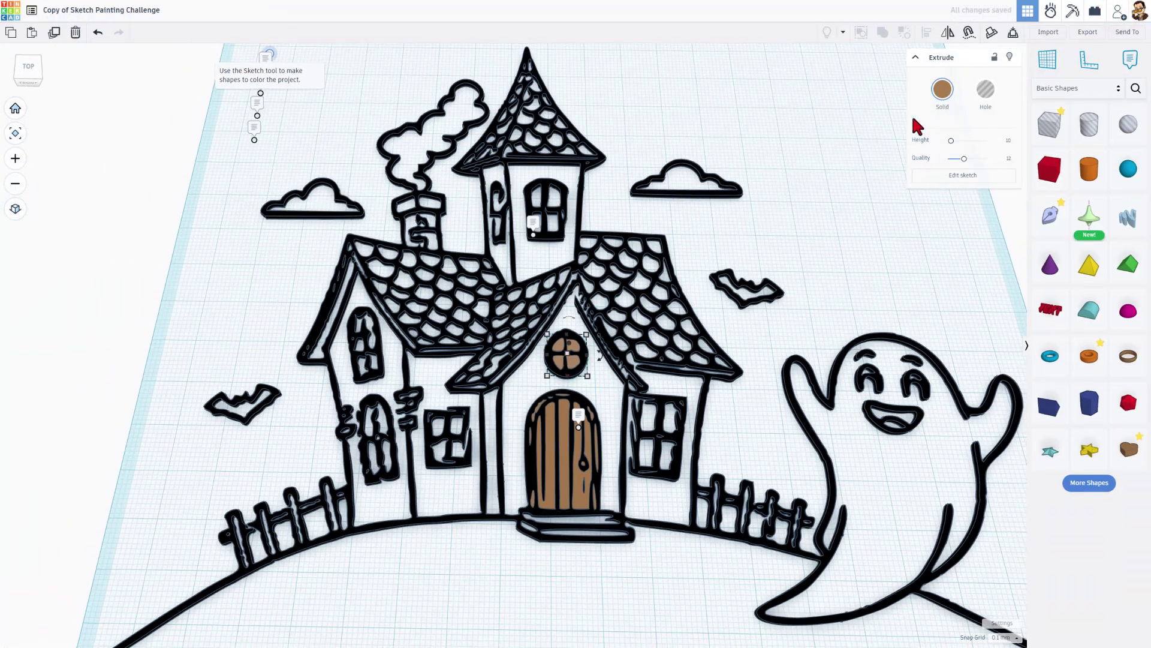
Step: Give the round window the custom colour hex 6380FF and make it transparent
{"action": "left_click", "coordinate": [942, 89]}
{"action": "left_click", "coordinate": [936, 139]}
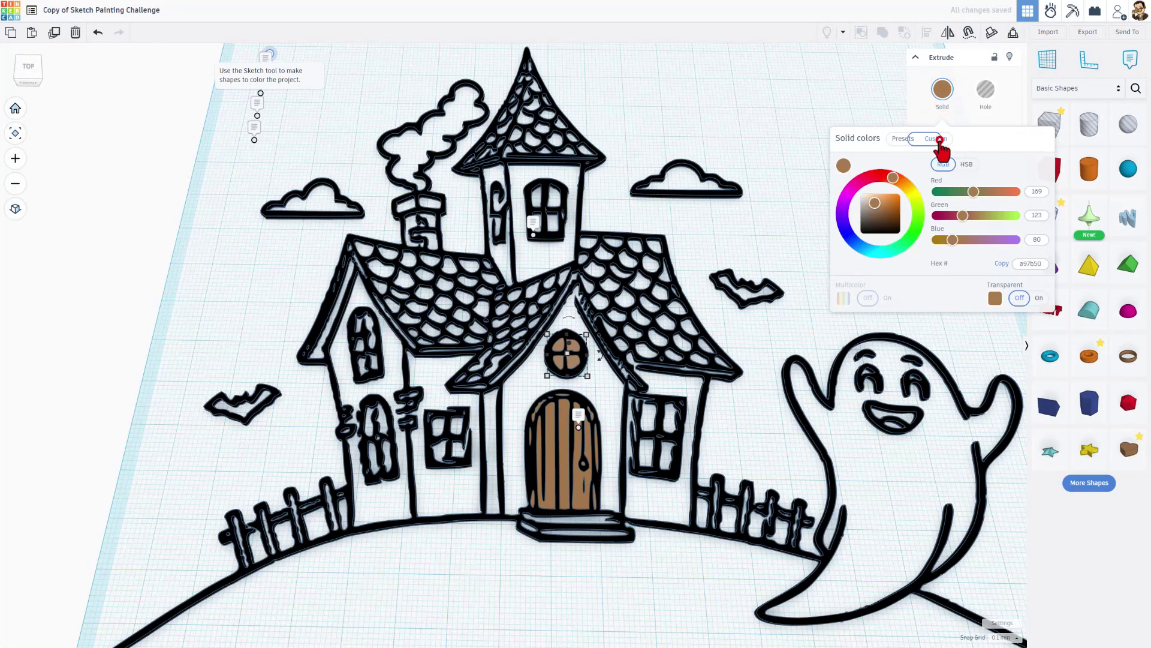
{"action": "left_click", "coordinate": [851, 239]}
{"action": "left_click_drag", "start_coordinate": [870, 217], "coordinate": [887, 192]}
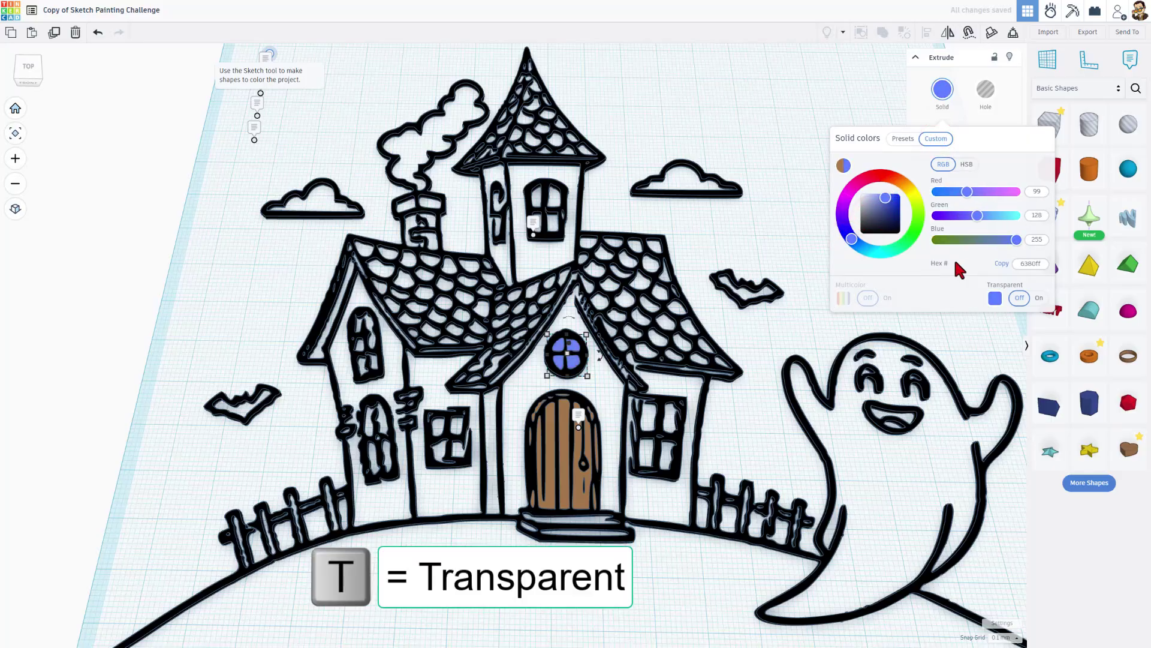
{"action": "left_click", "coordinate": [1039, 297]}
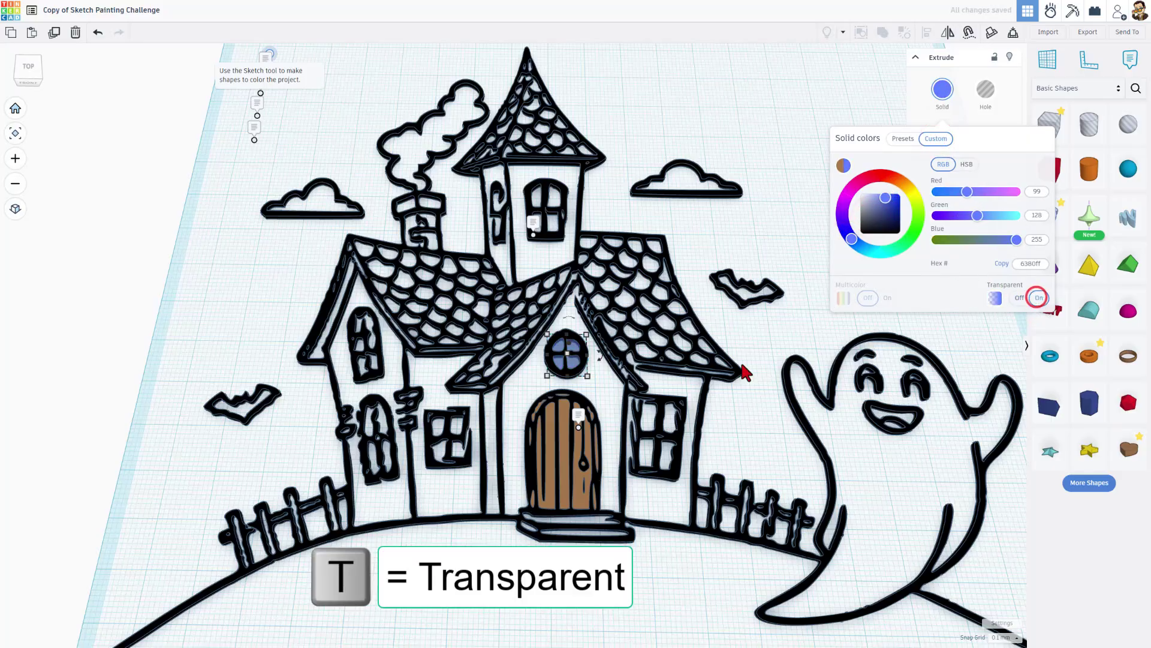
{"action": "left_click", "coordinate": [596, 372]}
{"action": "scroll", "coordinate": [596, 369], "scroll_direction": "up", "scroll_amount": 5}
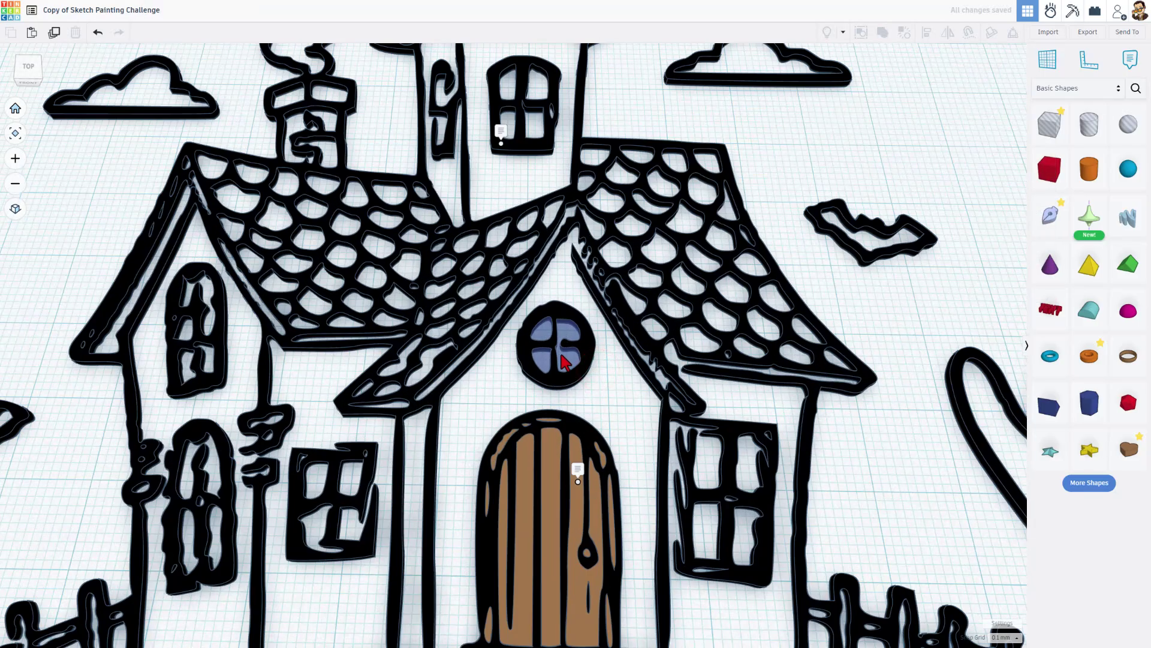
{"action": "scroll", "coordinate": [565, 361], "scroll_direction": "down", "scroll_amount": 5}
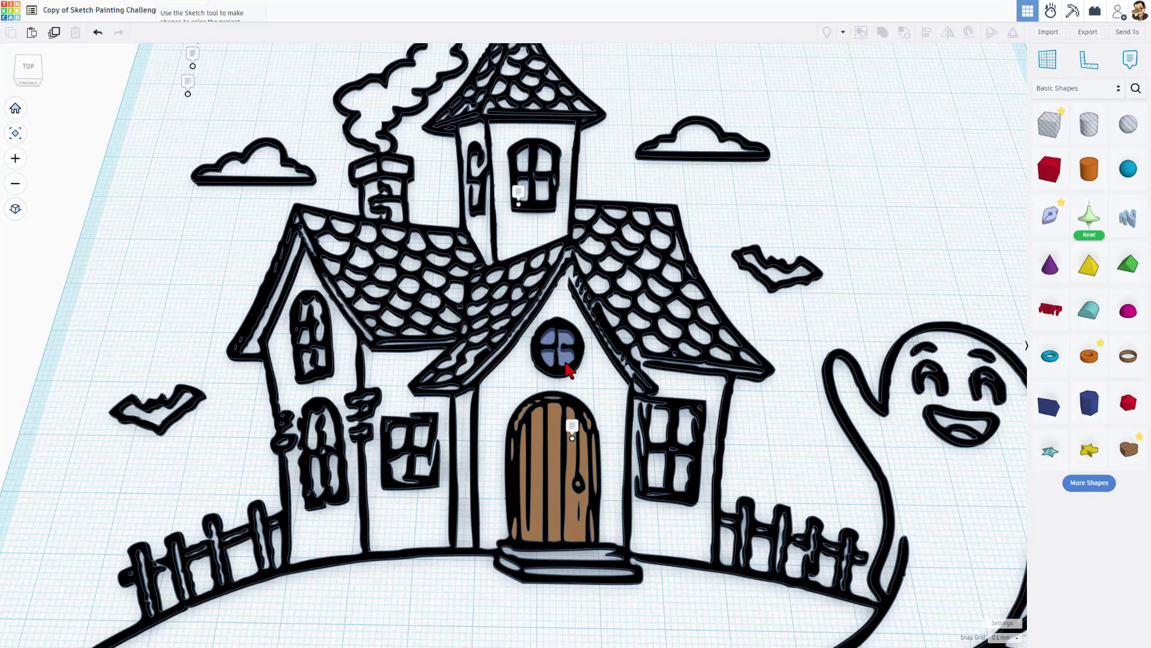
Step: In the round window's sketch, pen-trace a closed outline over the right window's four corners
{"action": "double_click", "coordinate": [567, 366]}
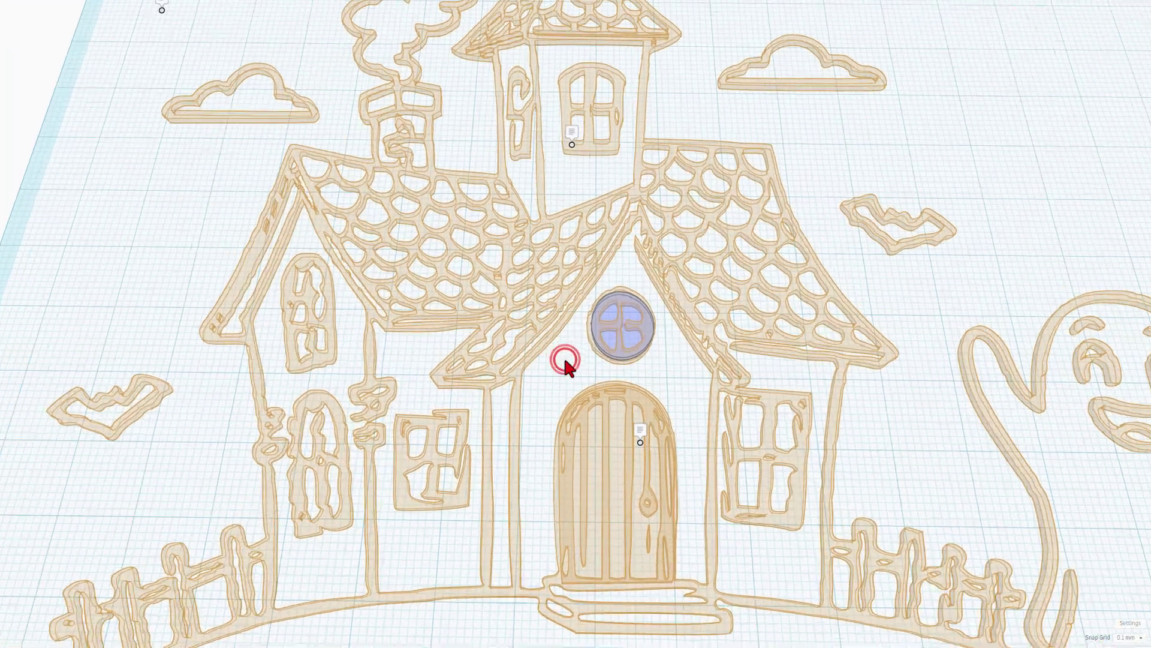
{"action": "scroll", "coordinate": [564, 359], "scroll_direction": "up", "scroll_amount": 6}
{"action": "scroll", "coordinate": [573, 239], "scroll_direction": "down", "scroll_amount": 6}
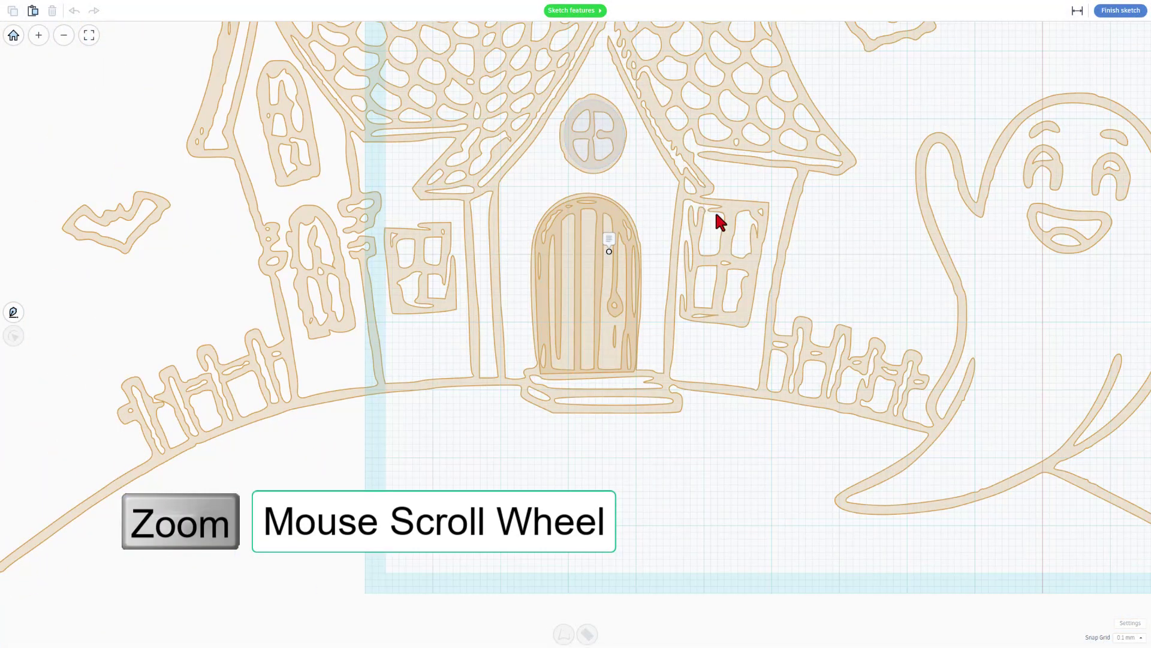
{"action": "key", "text": "p"}
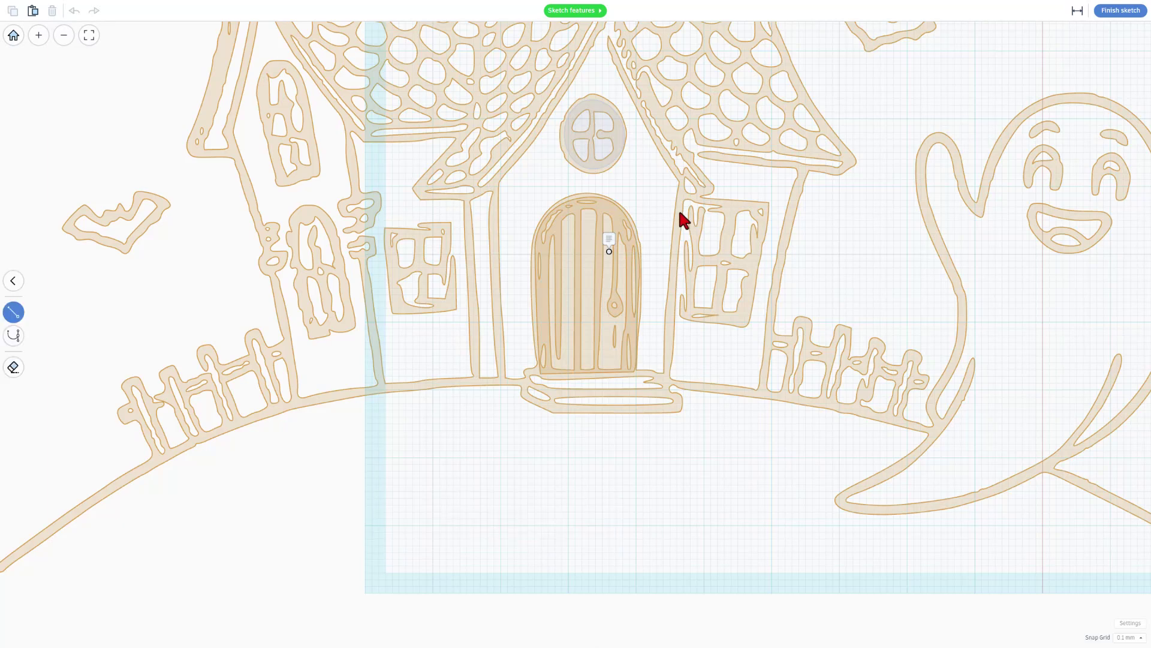
{"action": "left_click", "coordinate": [696, 199]}
{"action": "left_click", "coordinate": [686, 313]}
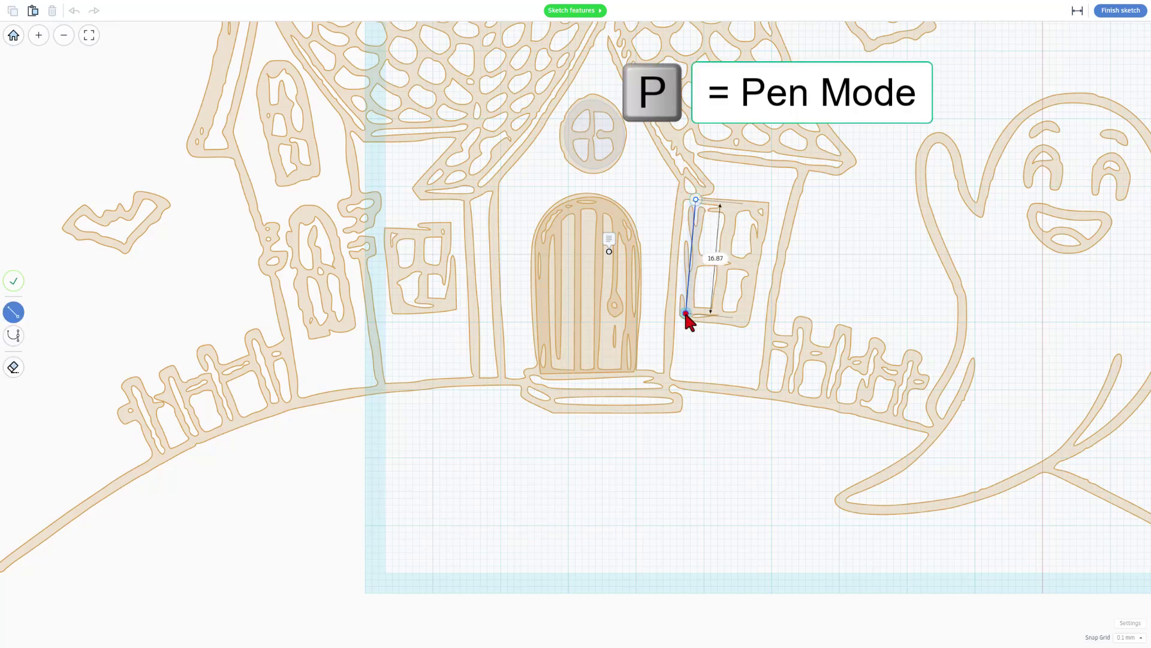
{"action": "left_click", "coordinate": [742, 322]}
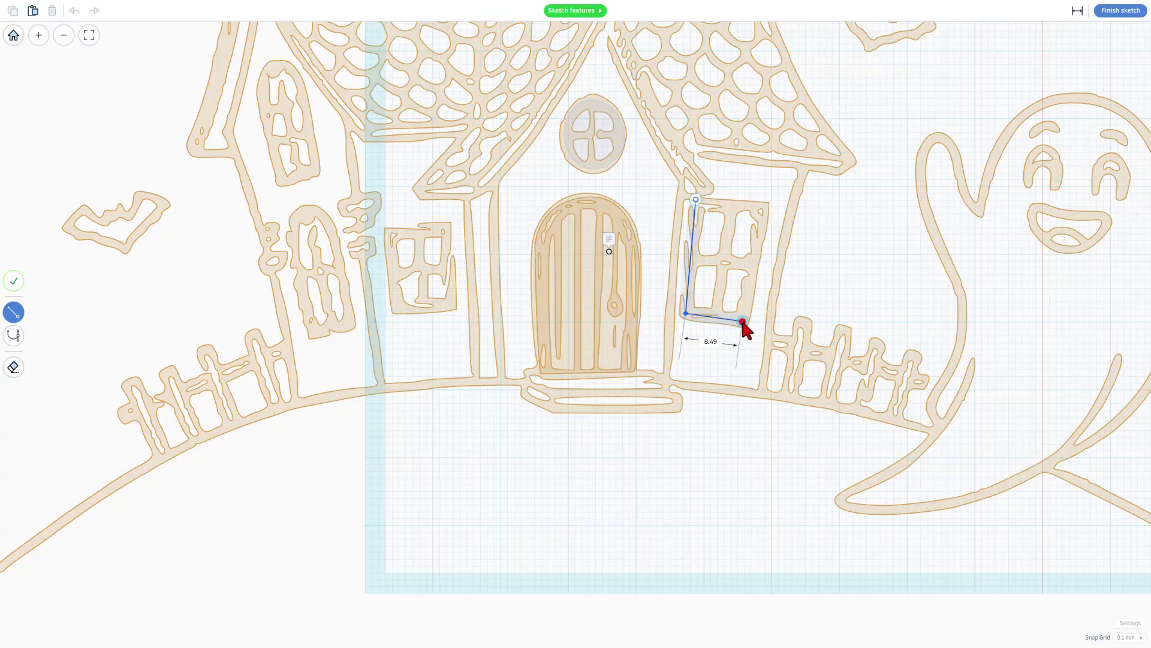
{"action": "left_click", "coordinate": [765, 206]}
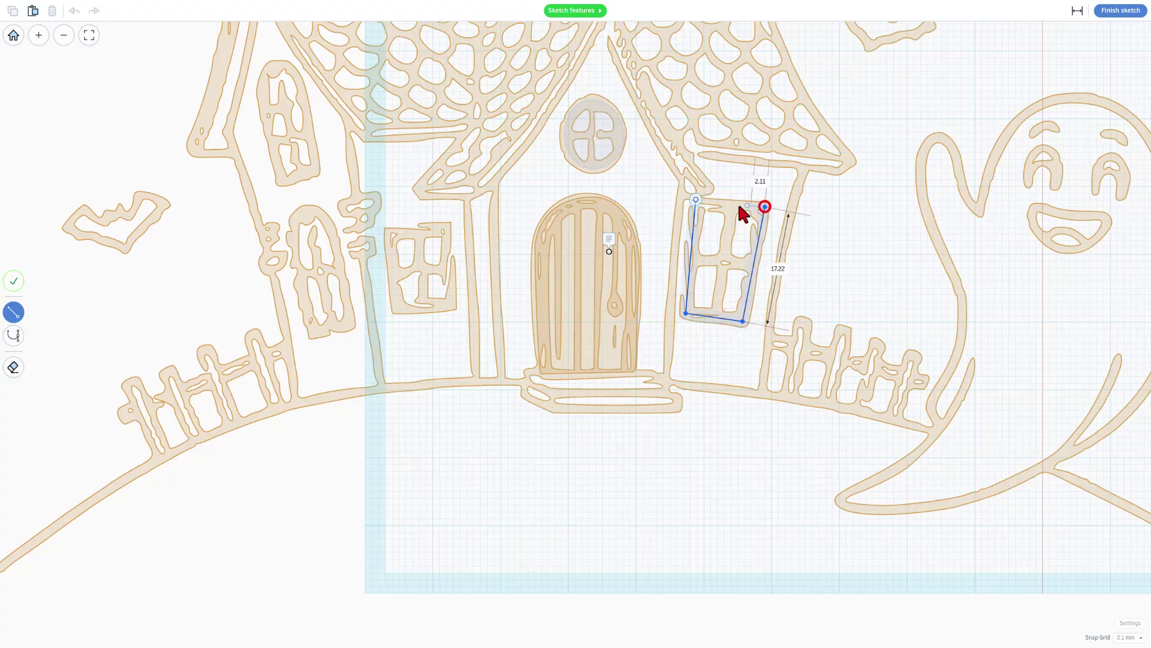
{"action": "left_click", "coordinate": [697, 199]}
{"action": "left_click", "coordinate": [1106, 13]}
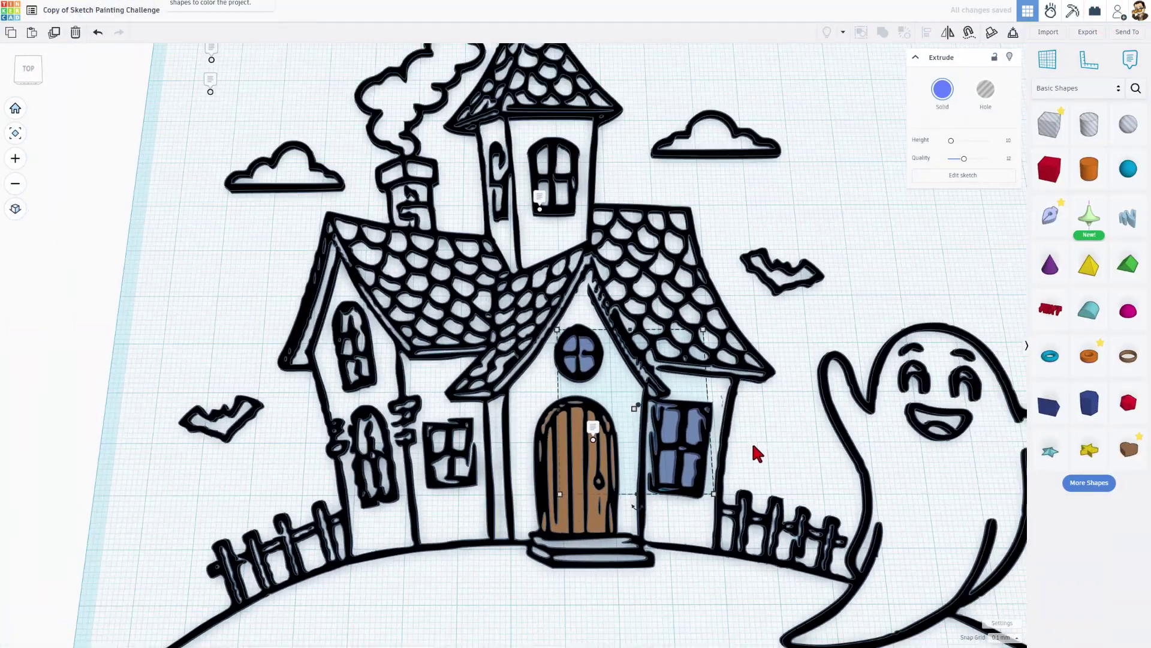
Step: Duplicate the brown door and open its sketch in the Sketch editor
{"action": "left_click", "coordinate": [753, 447]}
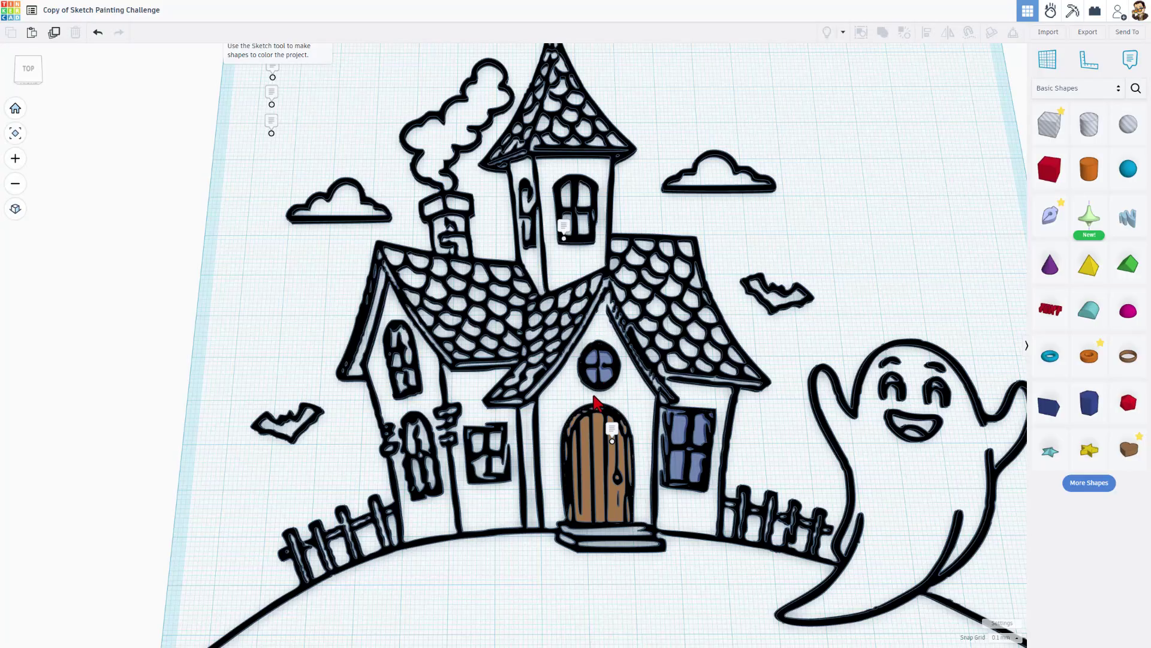
{"action": "key", "text": "ctrl+d"}
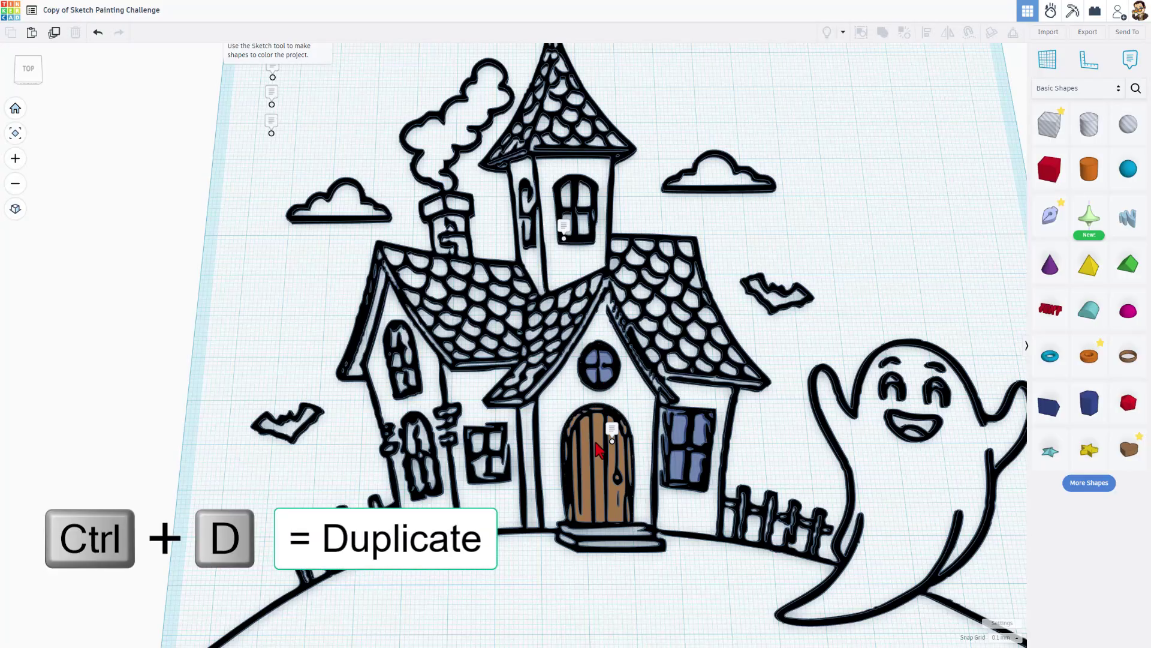
{"action": "left_click", "coordinate": [600, 448]}
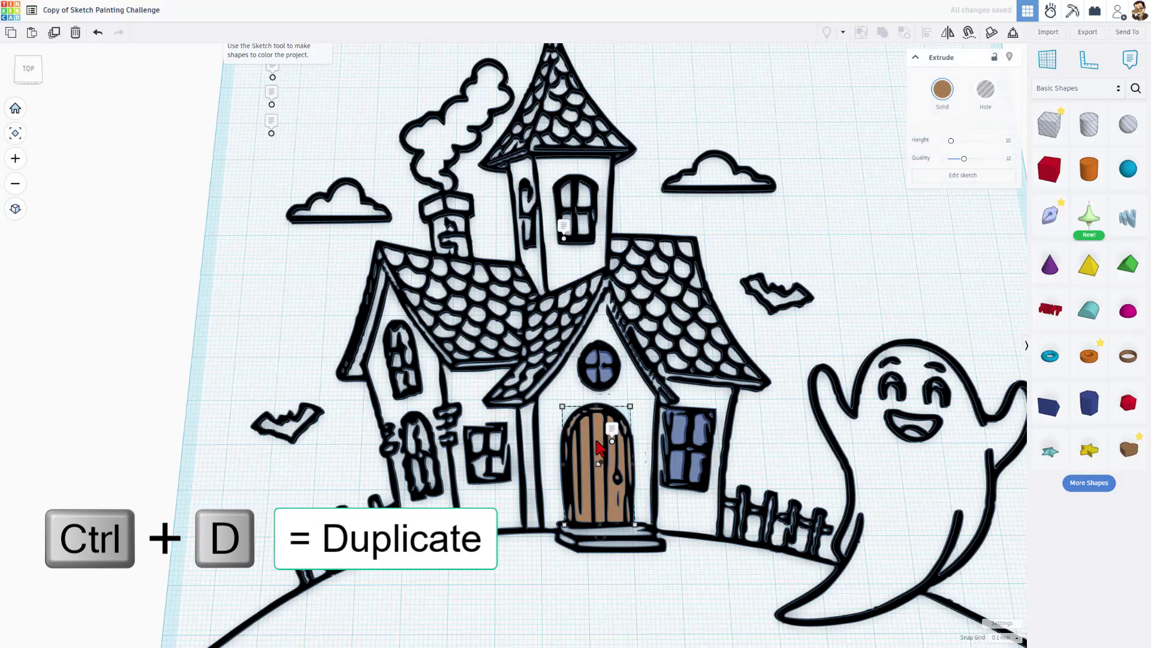
{"action": "double_click", "coordinate": [600, 449]}
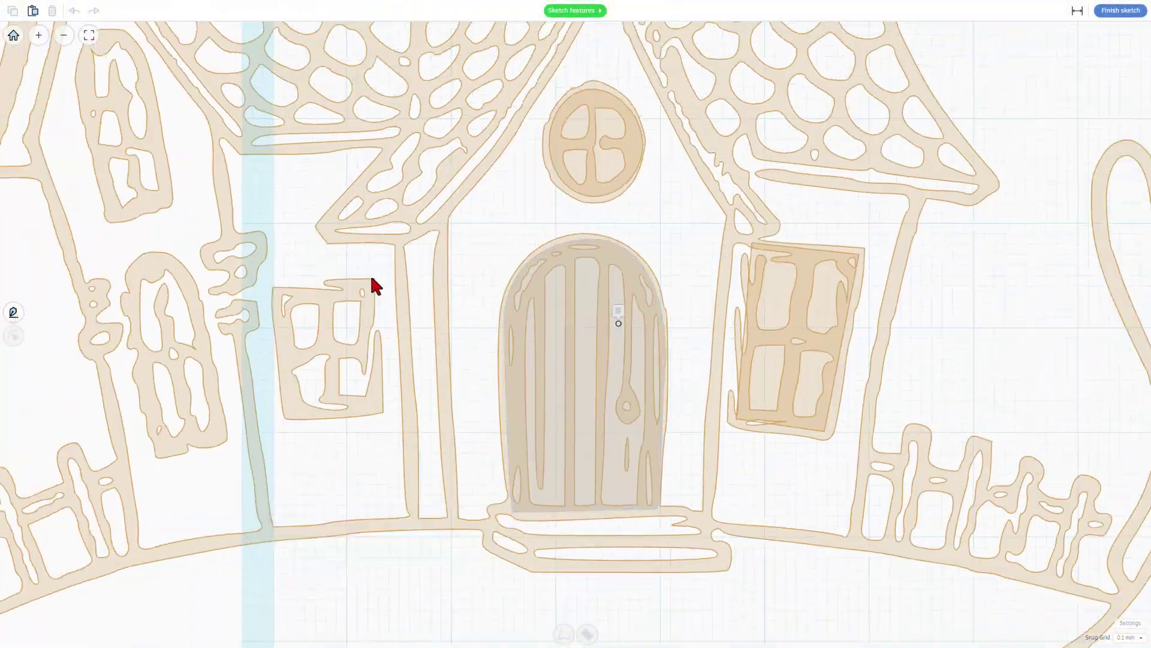
{"action": "left_click", "coordinate": [602, 348]}
{"action": "key", "text": "Escape"}
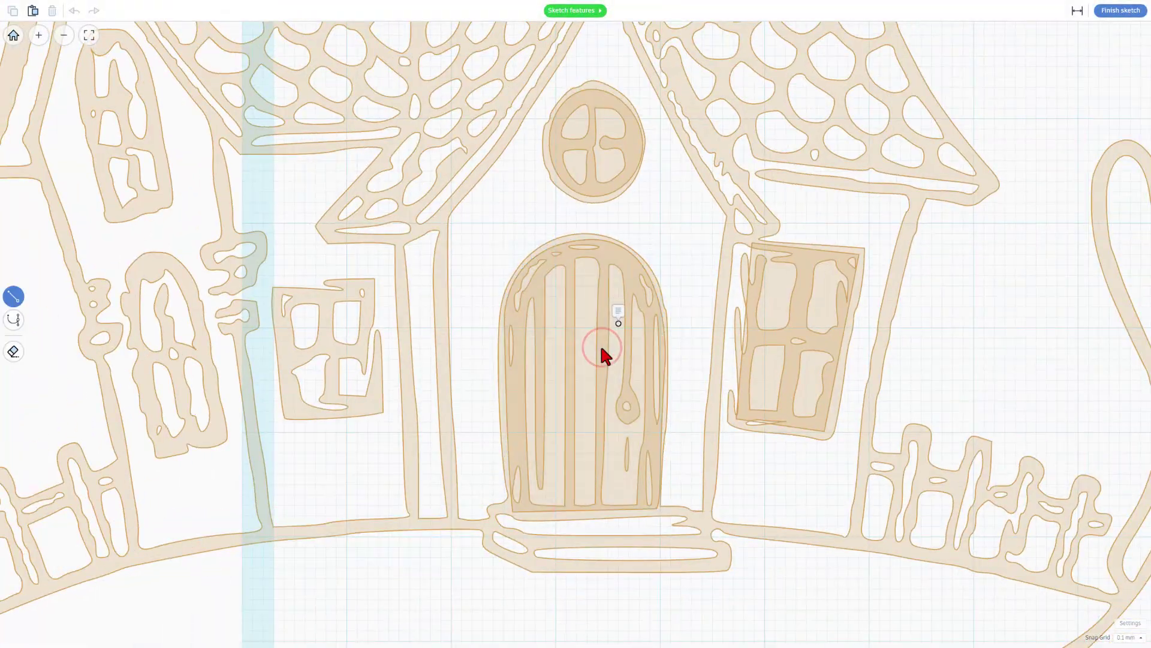
{"action": "scroll", "coordinate": [599, 362], "scroll_direction": "down", "scroll_amount": 5}
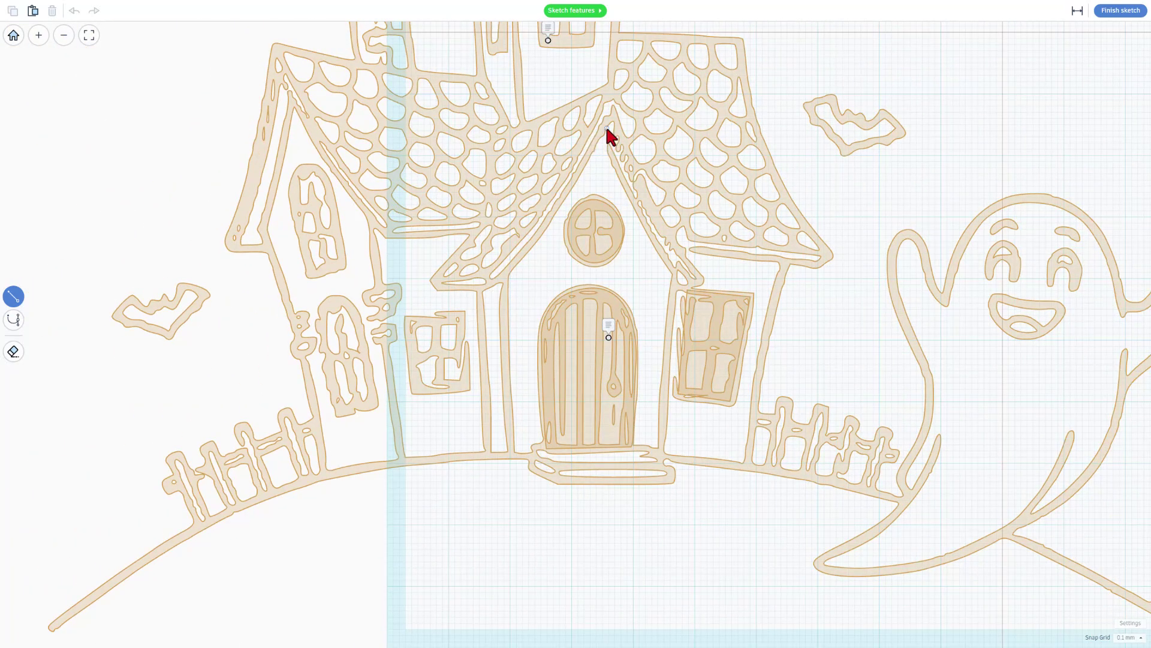
Step: Trace a closed 16.60 × 53.40 outline from the roof peak around the window and door's left side
{"action": "left_click", "coordinate": [606, 129]}
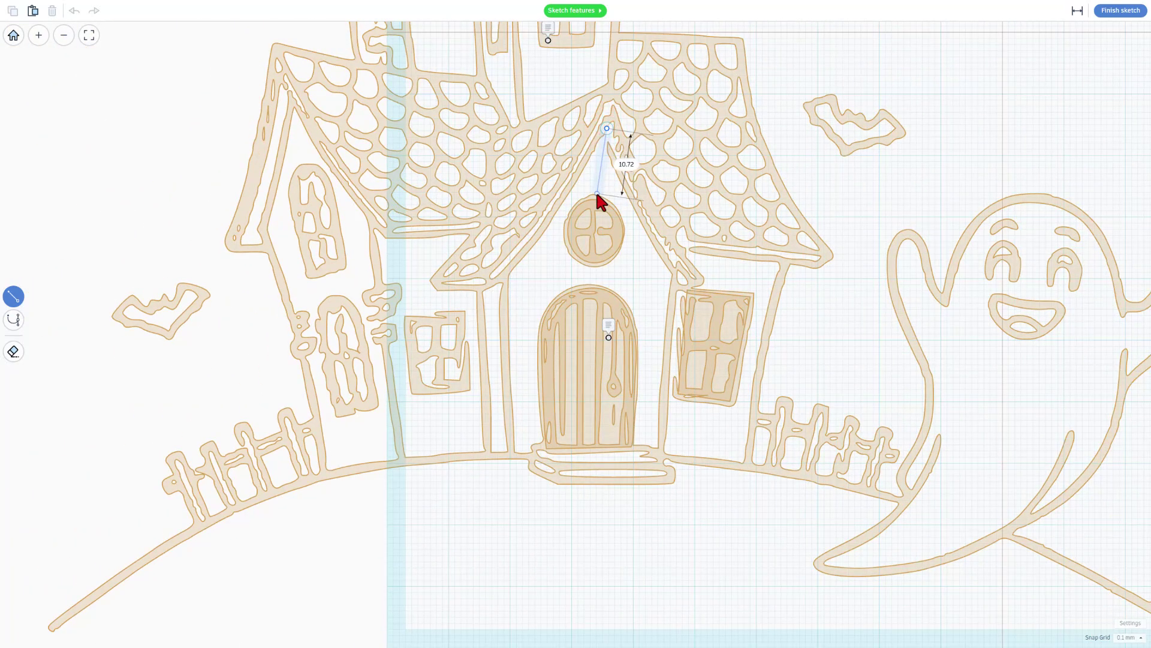
{"action": "left_click", "coordinate": [597, 194]}
{"action": "key", "text": "2"}
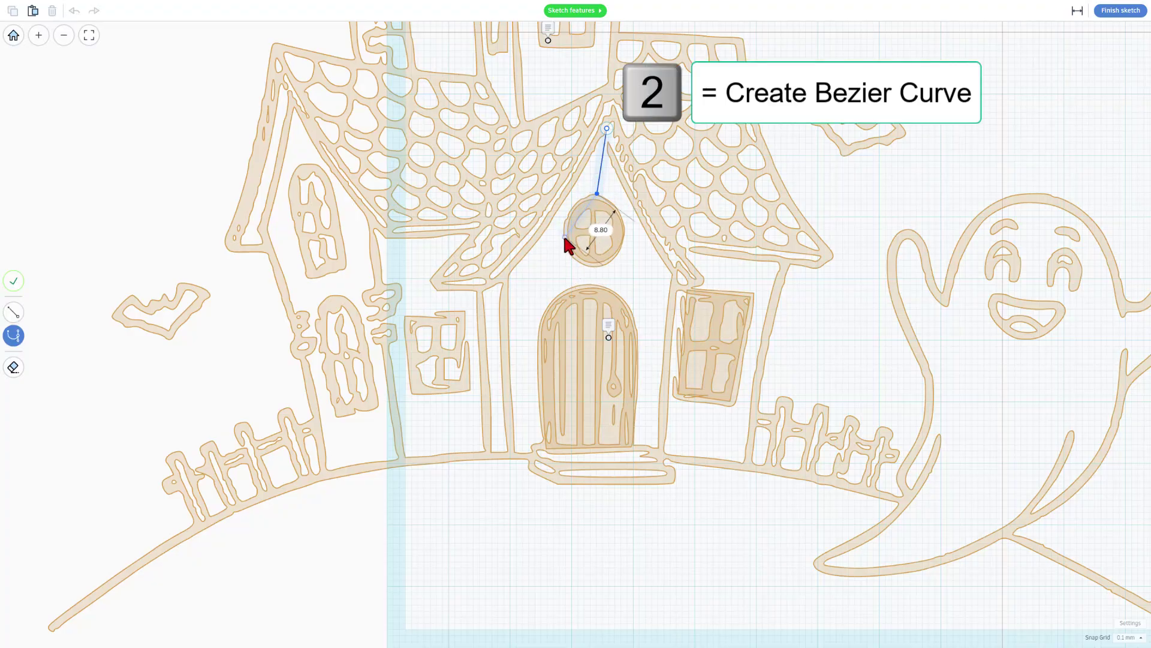
{"action": "left_click_drag", "start_coordinate": [563, 235], "coordinate": [562, 275]}
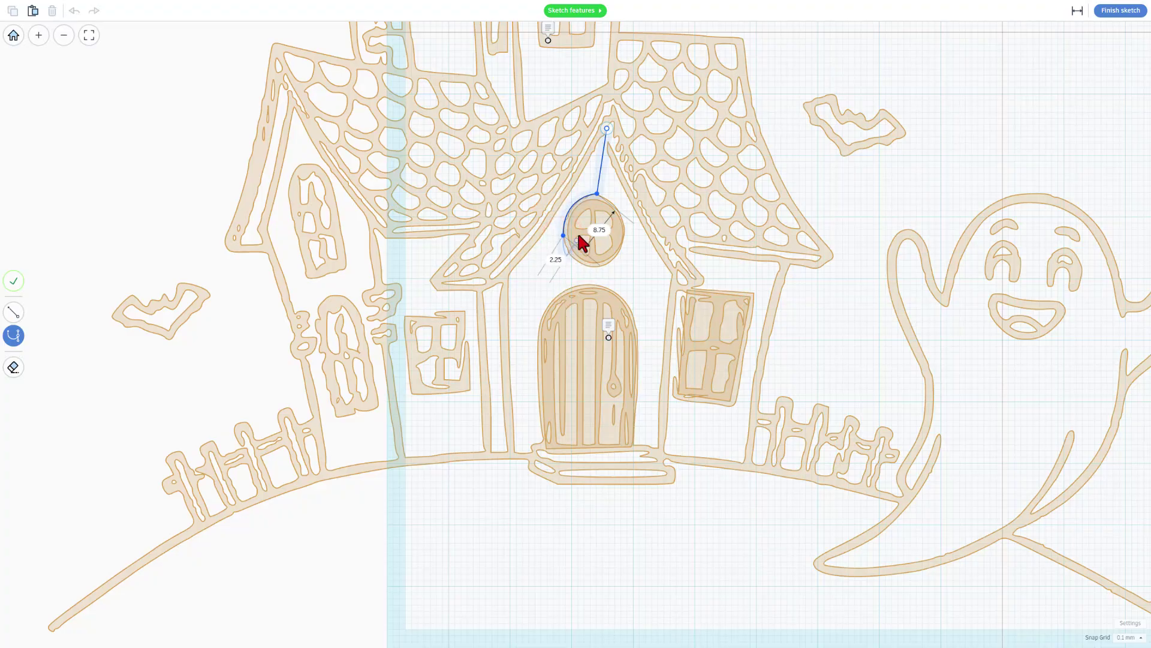
{"action": "left_click", "coordinate": [594, 267]}
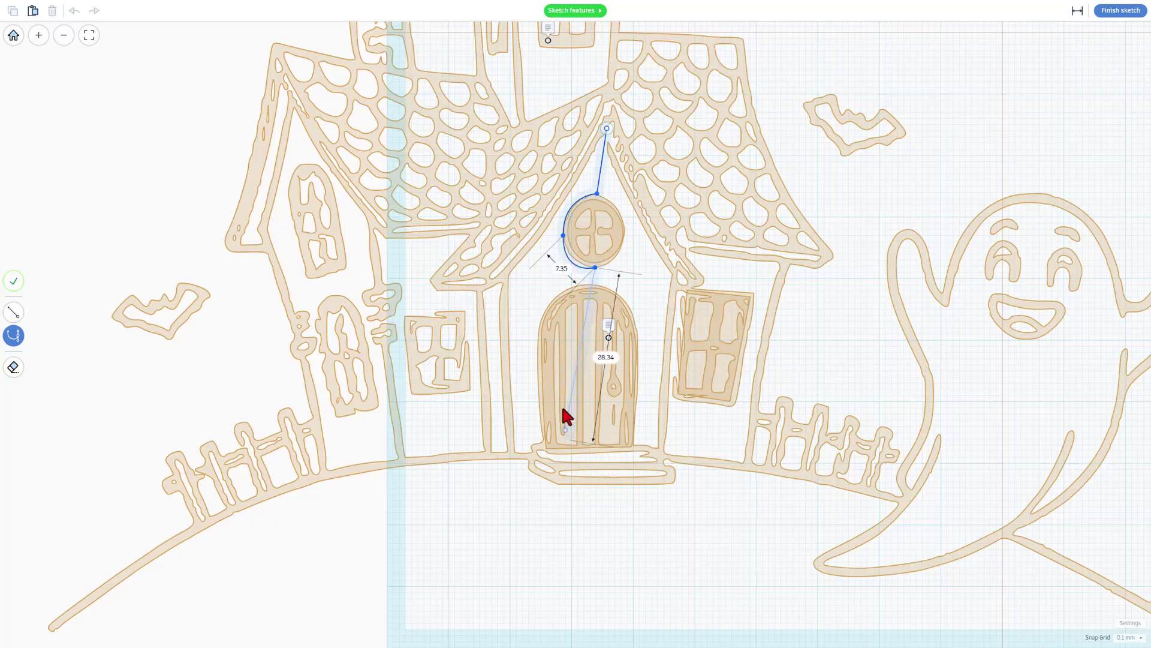
{"action": "left_click", "coordinate": [594, 283]}
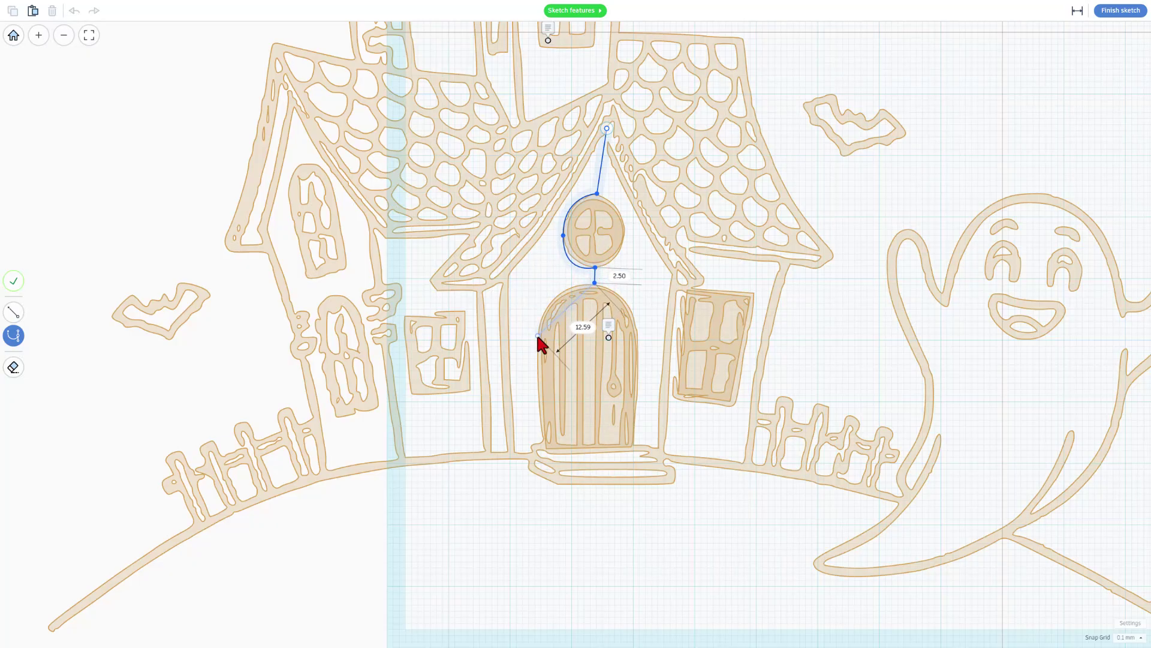
{"action": "left_click_drag", "start_coordinate": [537, 337], "coordinate": [527, 457]}
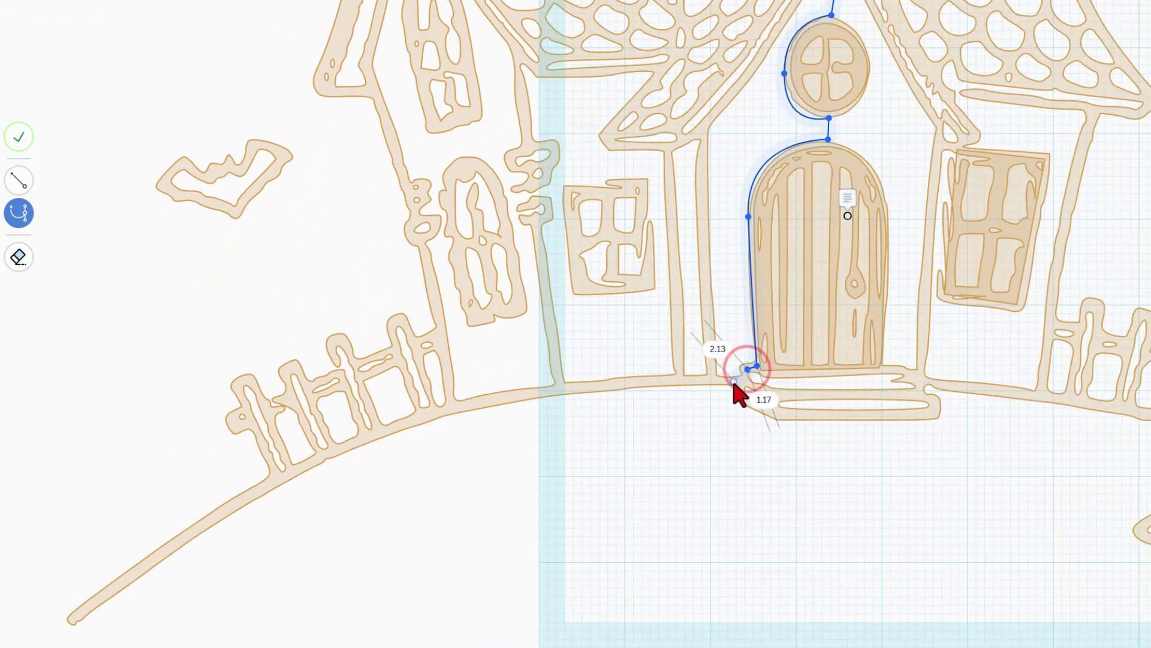
{"action": "left_click_drag", "start_coordinate": [733, 381], "coordinate": [711, 377]}
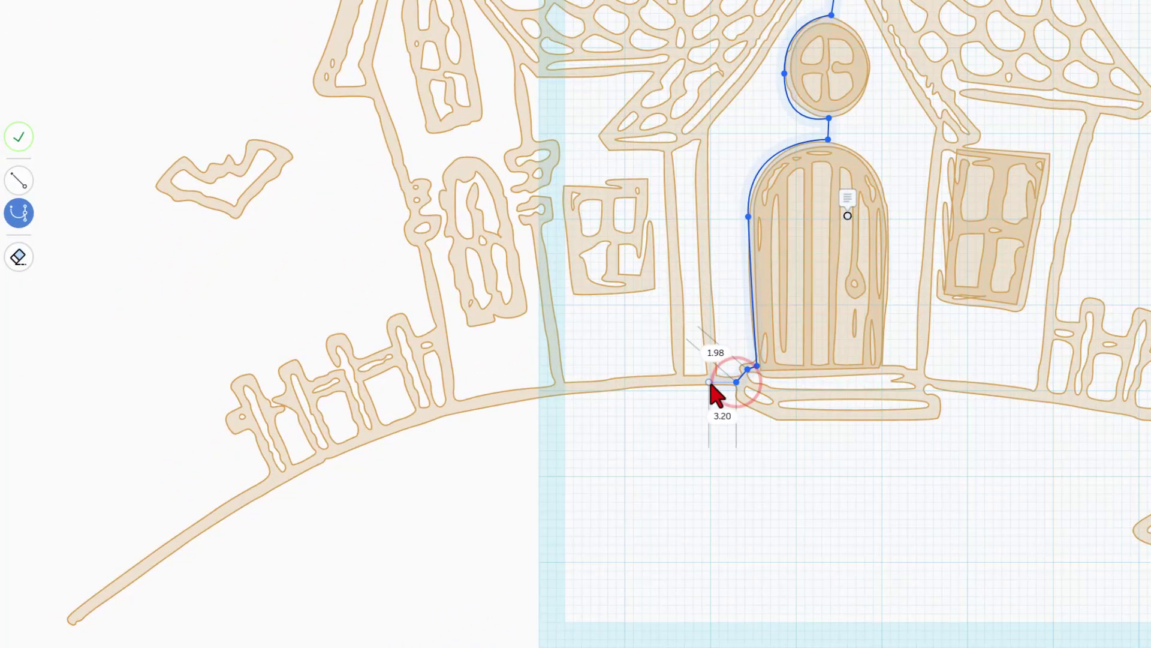
{"action": "left_click", "coordinate": [712, 379]}
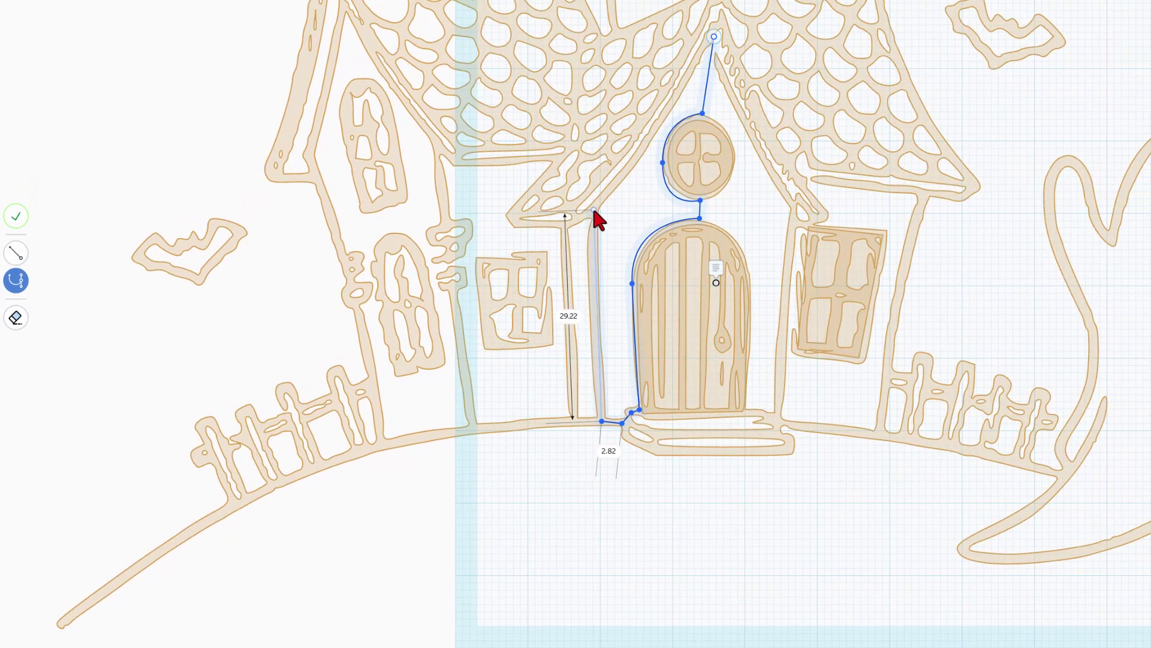
{"action": "left_click", "coordinate": [594, 209]}
{"action": "left_click", "coordinate": [713, 37]}
{"action": "left_click_drag", "start_coordinate": [712, 37], "coordinate": [721, 15]}
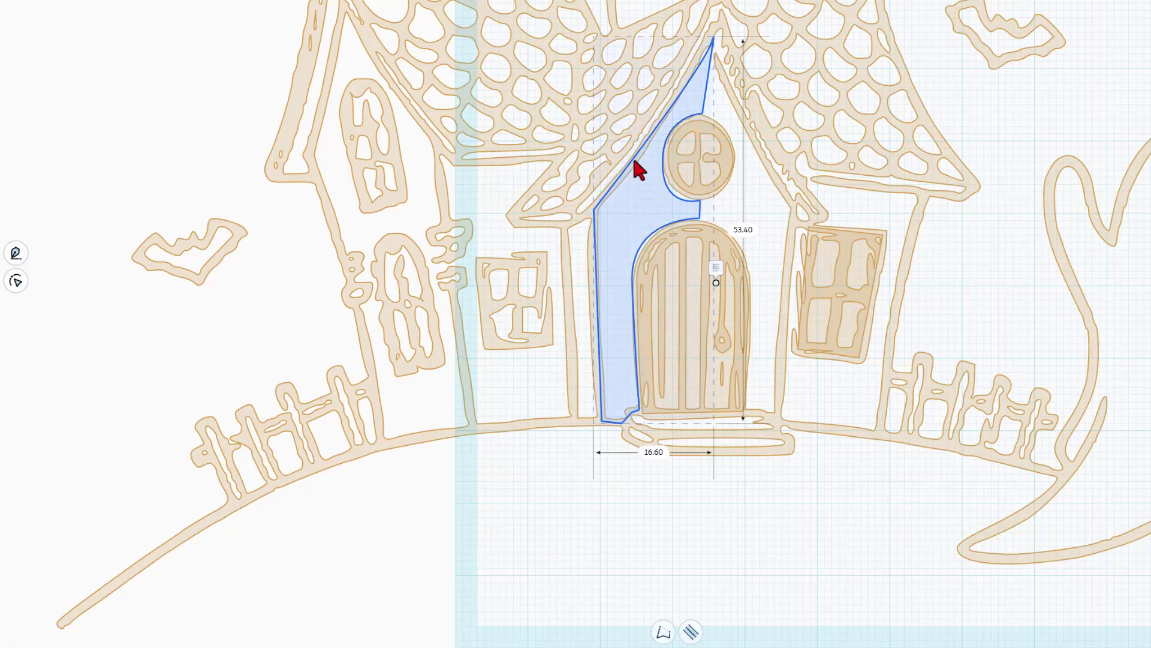
Step: Start editing the wall shape's nodes, toggle curve modes, and undo back to the original outline
{"action": "scroll", "coordinate": [678, 120], "scroll_direction": "up", "scroll_amount": 2}
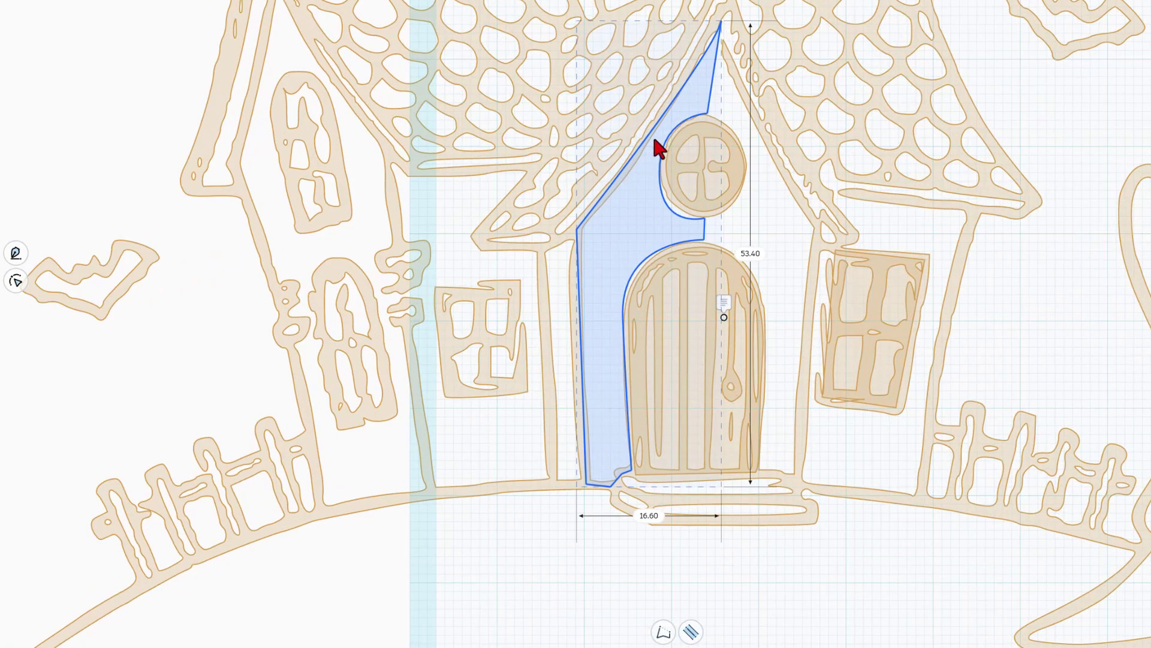
{"action": "double_click", "coordinate": [626, 235]}
{"action": "scroll", "coordinate": [625, 234], "scroll_direction": "up", "scroll_amount": 2}
{"action": "double_click", "coordinate": [627, 243]}
{"action": "left_click", "coordinate": [616, 246]}
{"action": "left_click", "coordinate": [636, 215]}
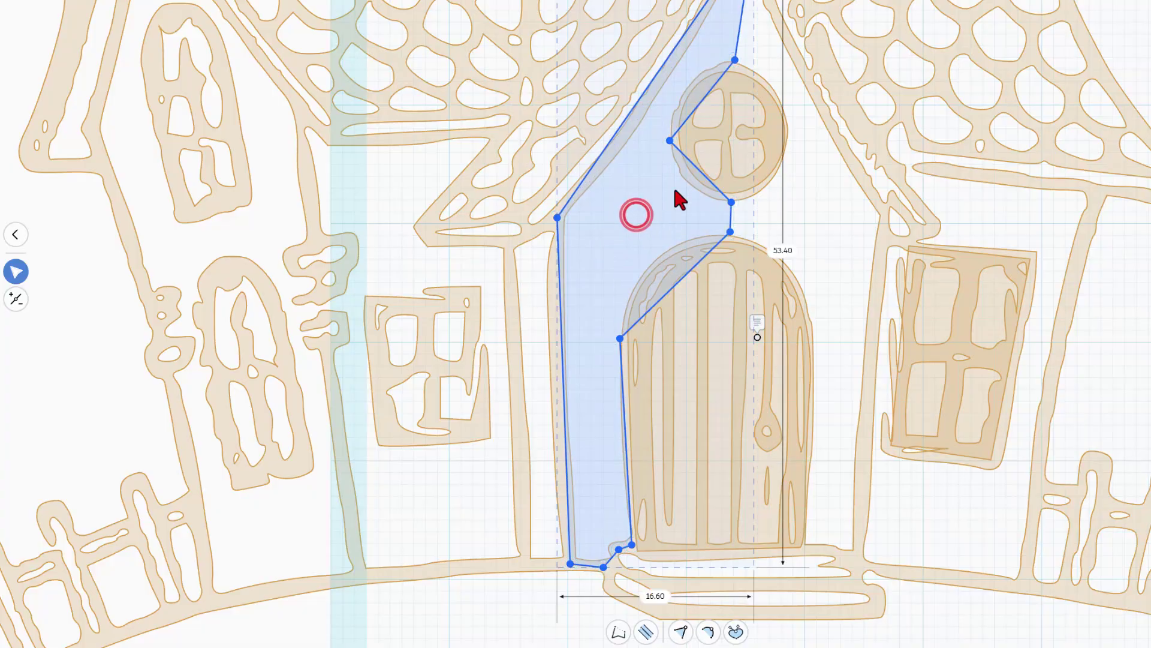
{"action": "left_click", "coordinate": [634, 248]}
{"action": "key", "text": "ctrl+z"}
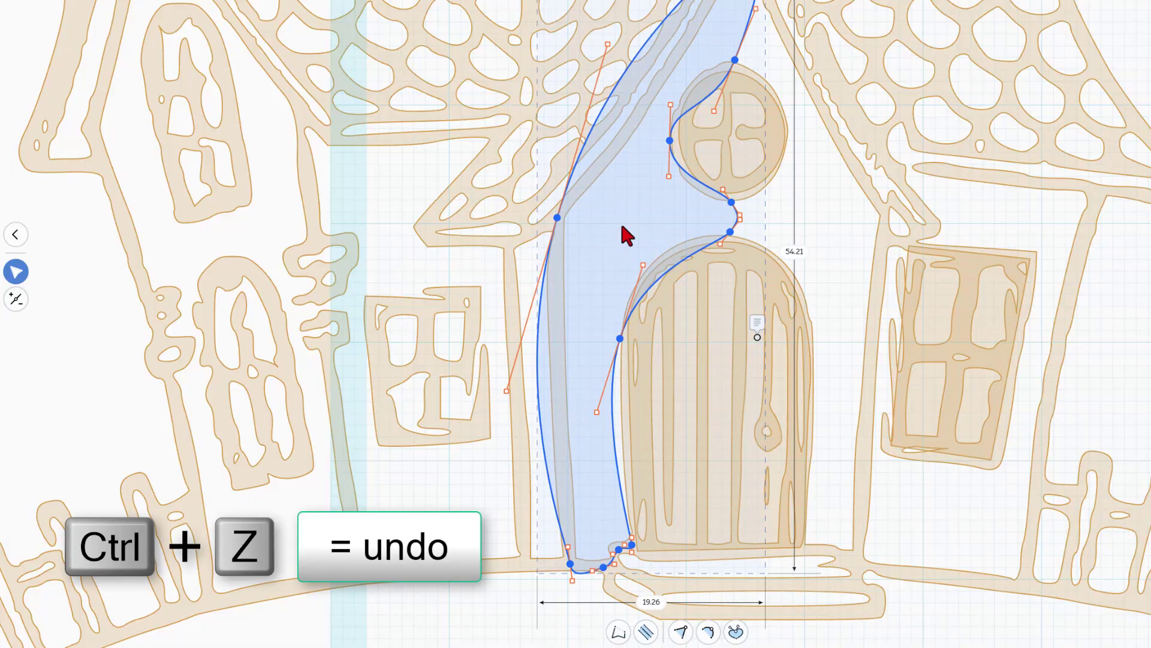
{"action": "key", "text": "ctrl+z"}
{"action": "key", "text": "ctrl+z"}
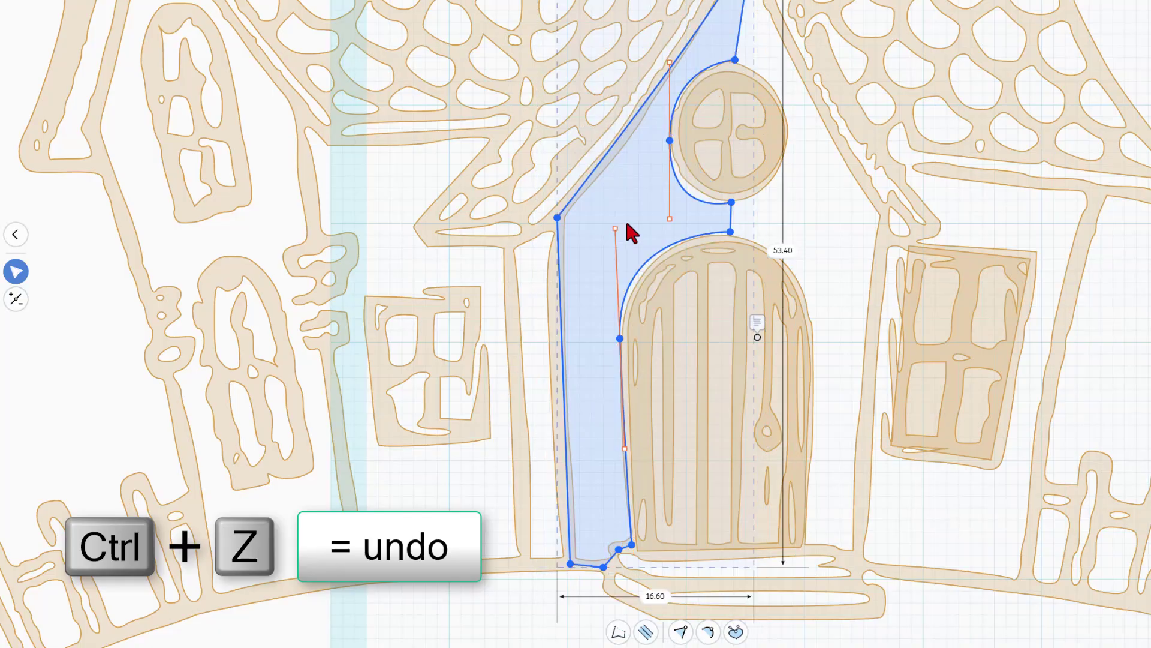
Step: Break handles at the door and window nodes and fit the curves snugly around both
{"action": "left_click", "coordinate": [620, 338]}
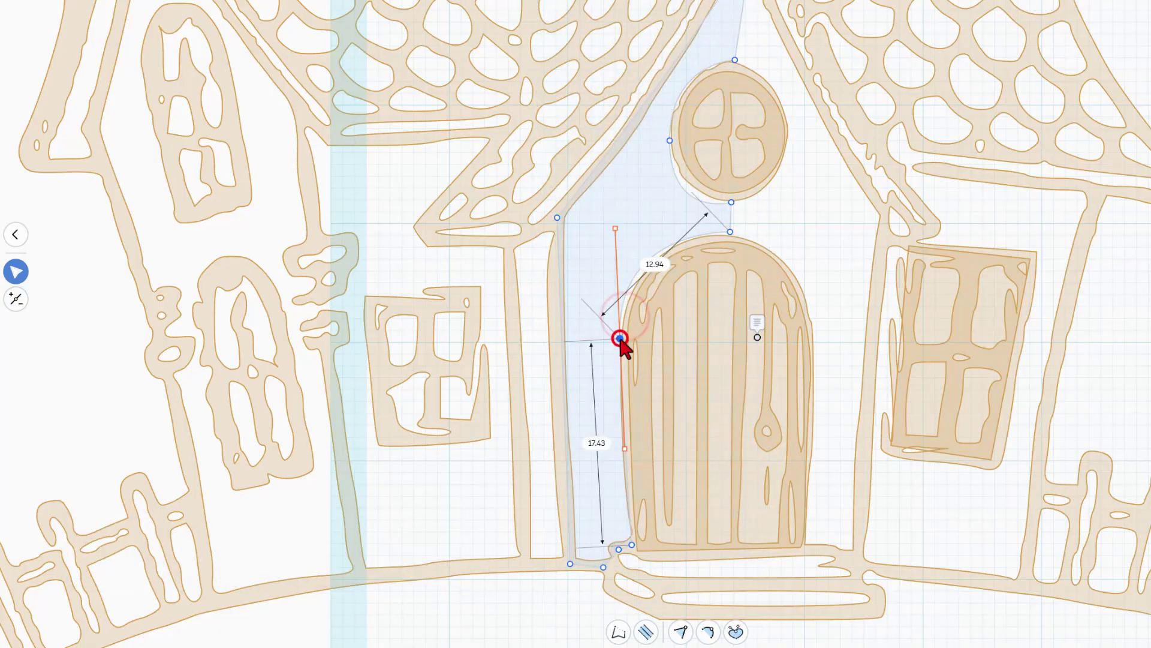
{"action": "key", "text": "3"}
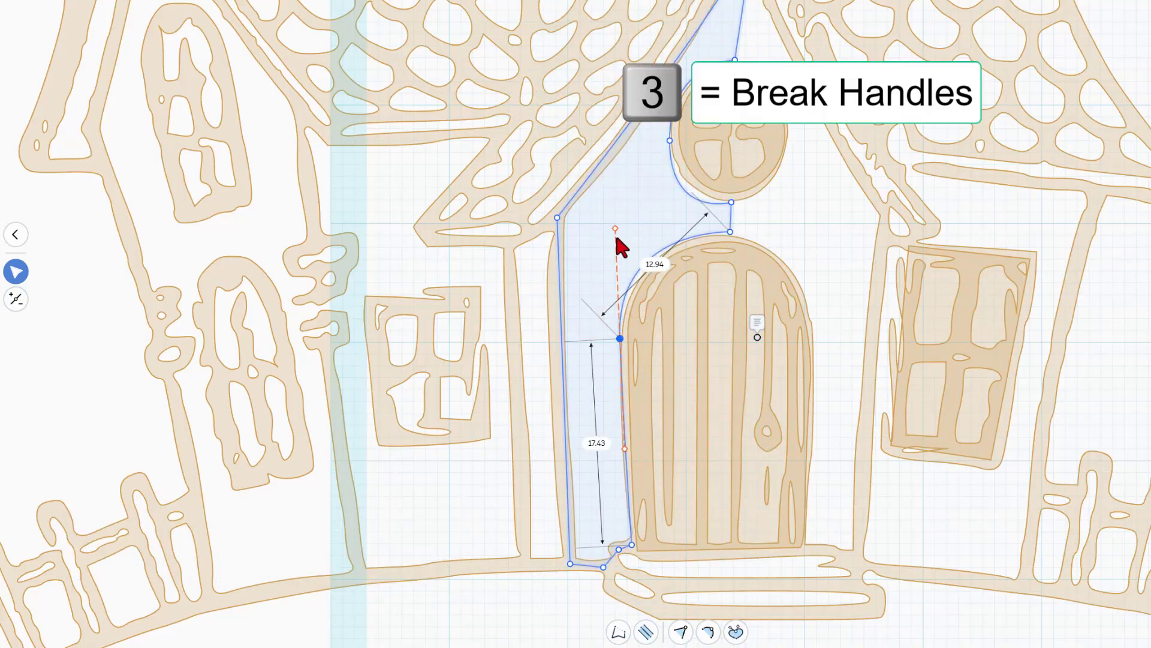
{"action": "left_click_drag", "start_coordinate": [615, 229], "coordinate": [632, 236]}
{"action": "left_click", "coordinate": [730, 235]}
{"action": "left_click", "coordinate": [731, 203]}
{"action": "key", "text": "3"}
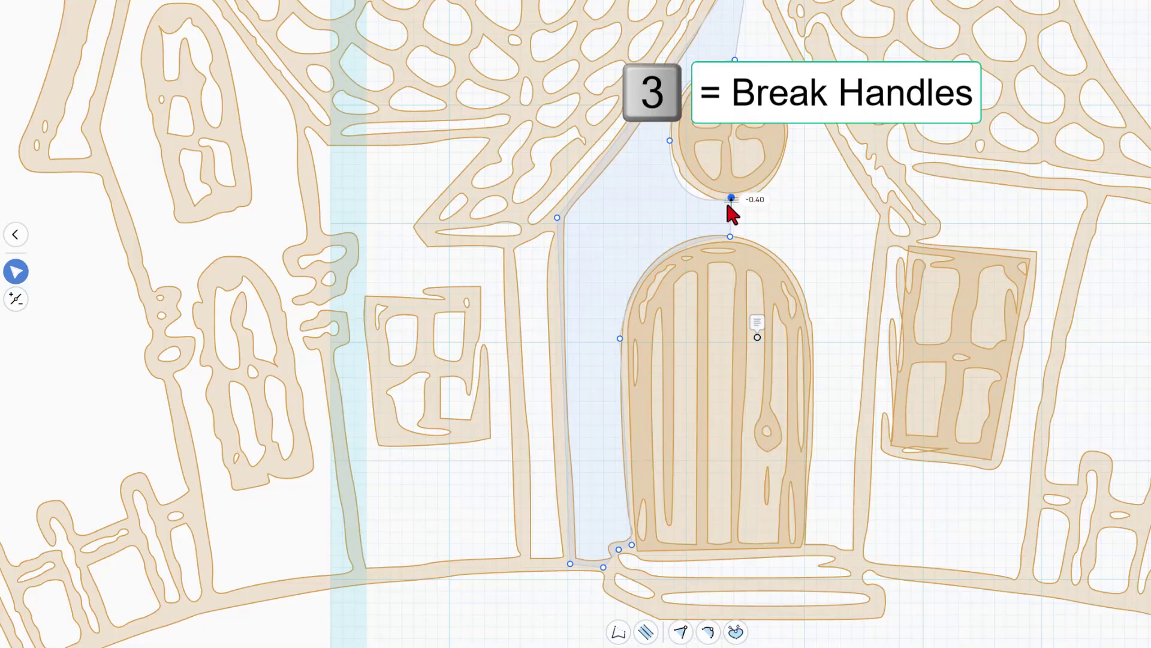
{"action": "left_click", "coordinate": [730, 197]}
{"action": "left_click_drag", "start_coordinate": [730, 197], "coordinate": [692, 194]}
{"action": "left_click", "coordinate": [670, 140]}
{"action": "key", "text": "3"}
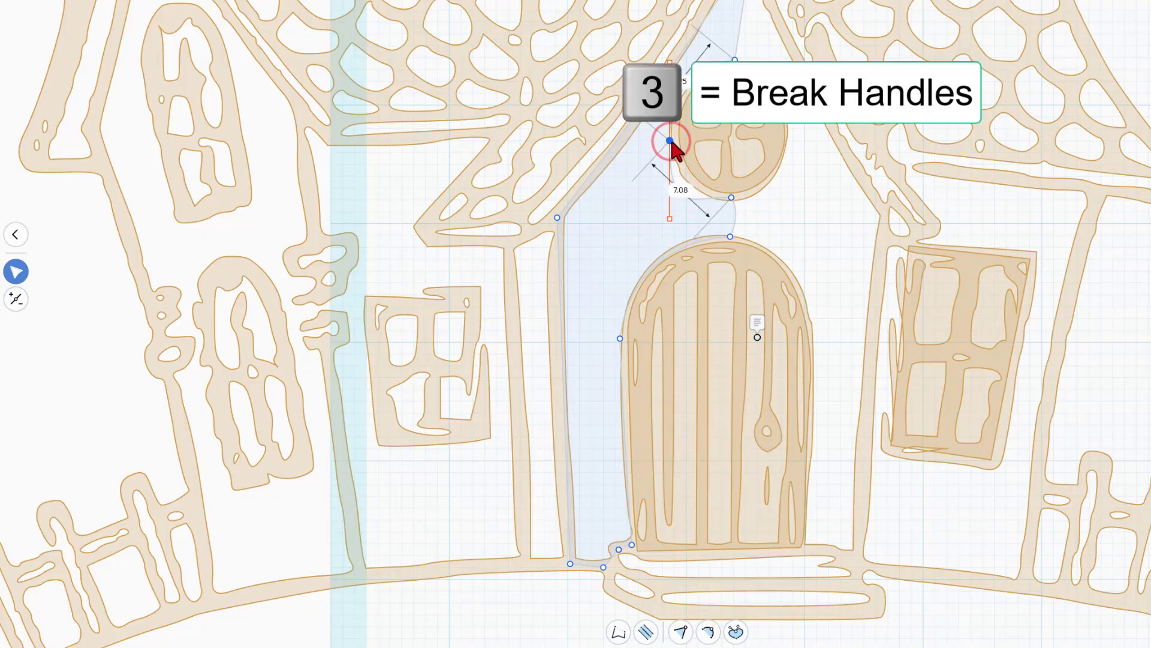
{"action": "left_click_drag", "start_coordinate": [669, 220], "coordinate": [688, 184]}
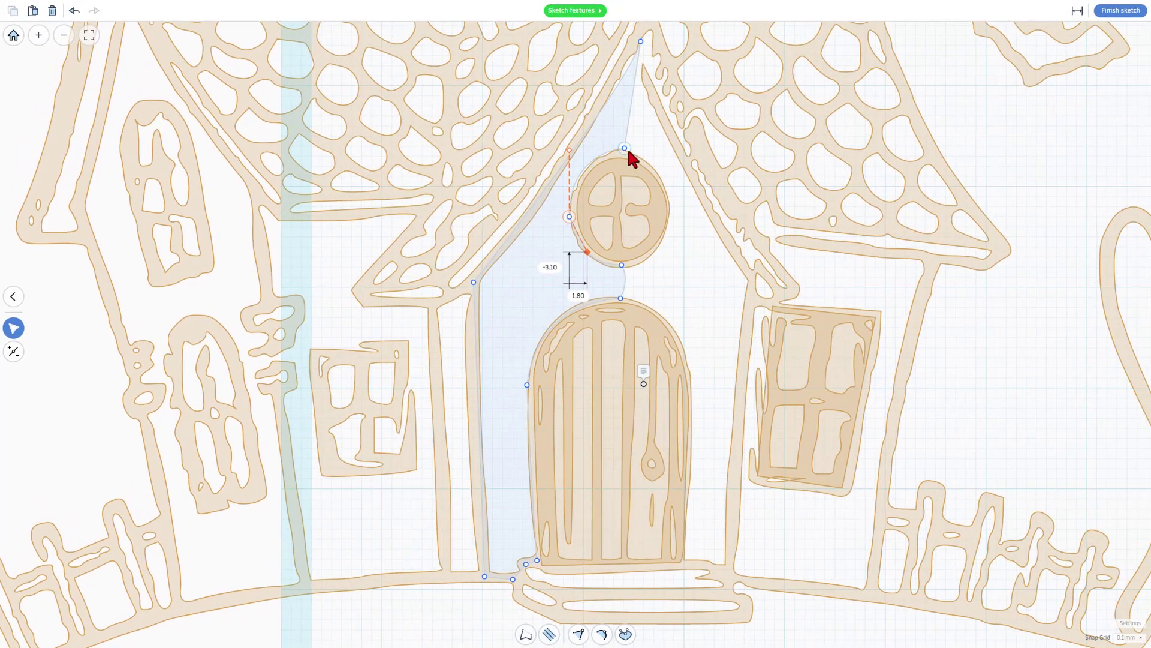
{"action": "left_click_drag", "start_coordinate": [627, 151], "coordinate": [628, 154]}
{"action": "left_click_drag", "start_coordinate": [641, 40], "coordinate": [637, 38]}
Step: Adjust the left corner's curve and straighten the wall's left edge into a line
{"action": "key", "text": "3"}
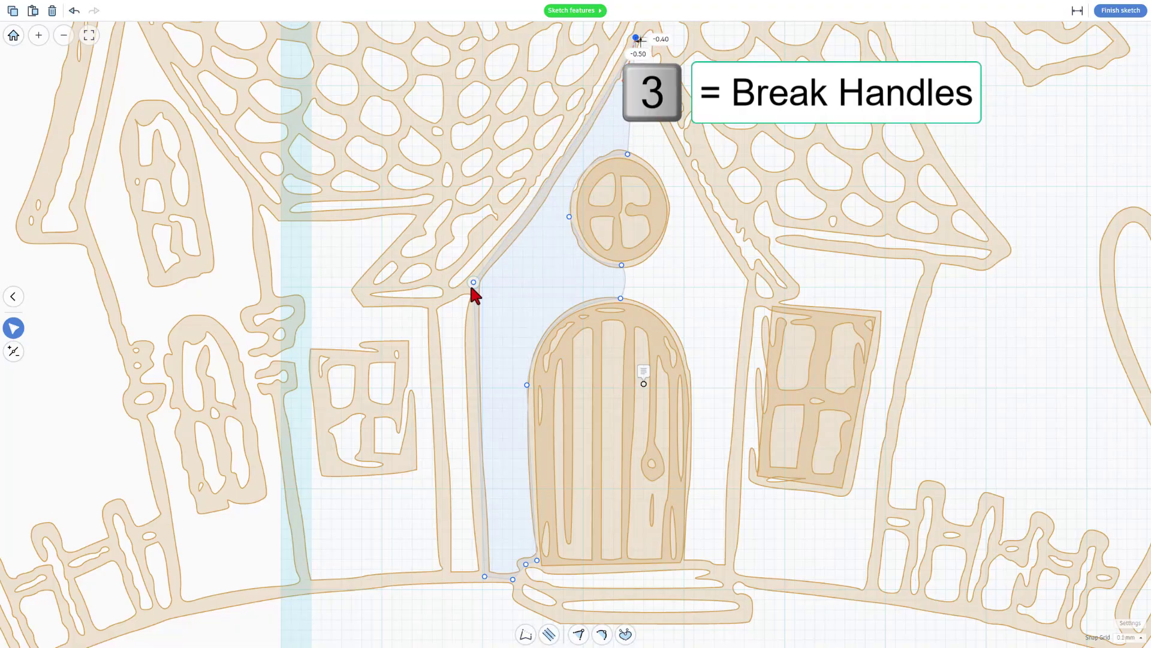
{"action": "left_click", "coordinate": [472, 282]}
{"action": "left_click", "coordinate": [474, 281]}
{"action": "left_click_drag", "start_coordinate": [515, 133], "coordinate": [557, 174]}
{"action": "key", "text": "1"}
{"action": "left_click", "coordinate": [459, 418]}
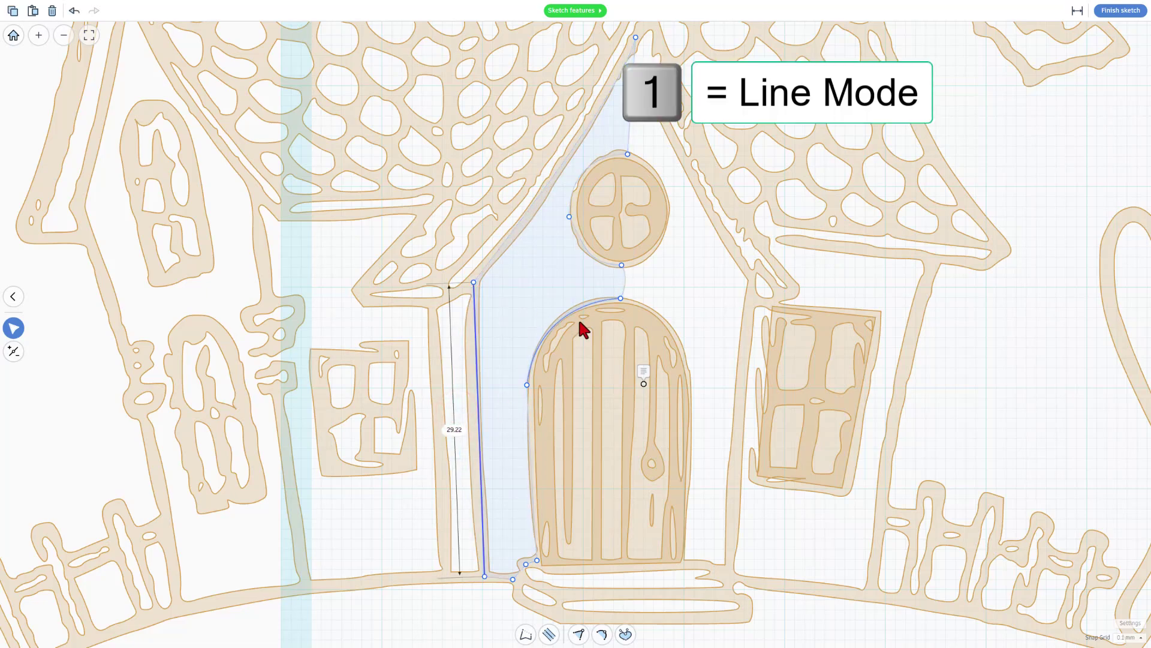
{"action": "scroll", "coordinate": [679, 331], "scroll_direction": "down", "scroll_amount": 2}
Step: Duplicate the wall shape and move the copy to the right of the door
{"action": "left_click", "coordinate": [677, 304]}
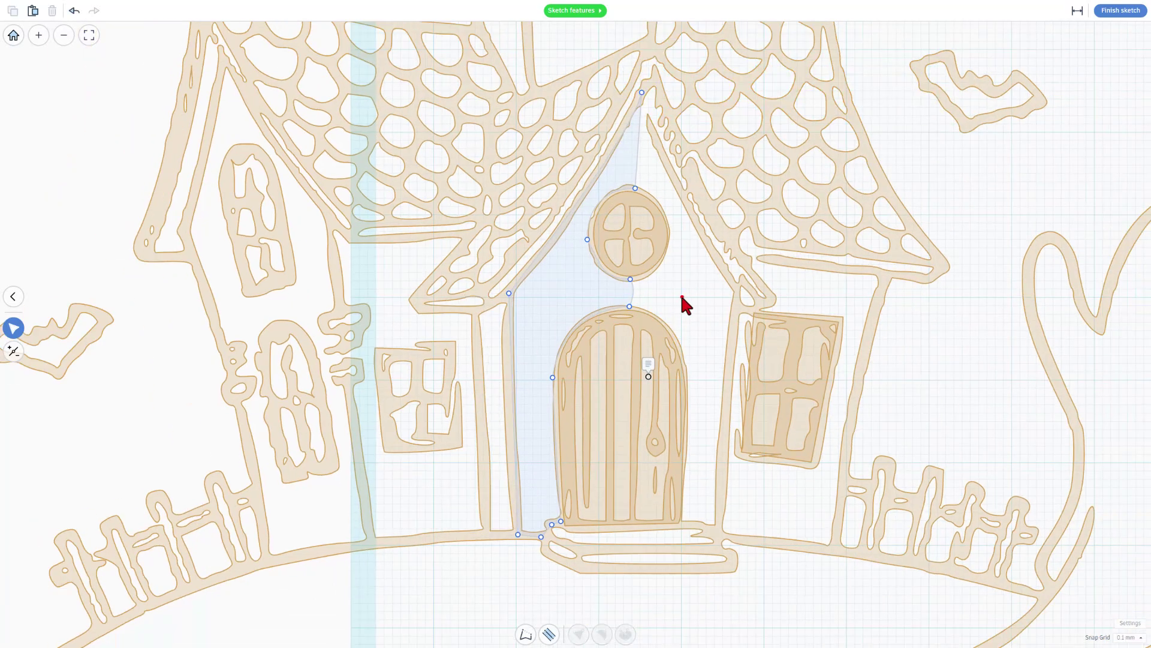
{"action": "key", "text": "ctrl+c"}
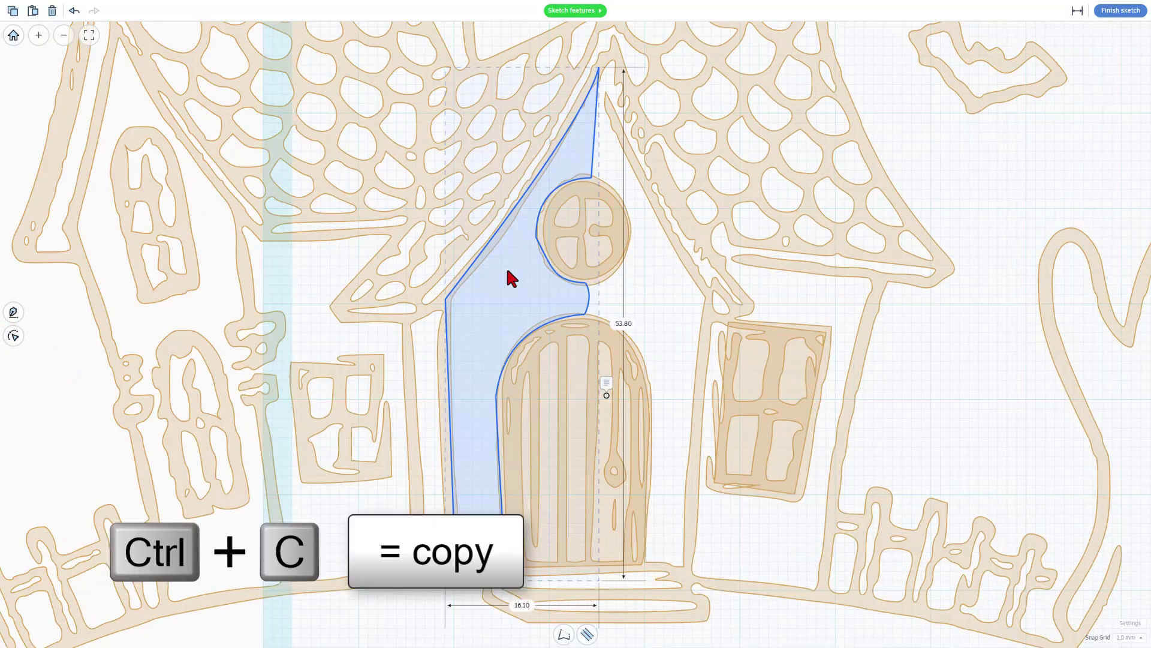
{"action": "key", "text": "ctrl+v"}
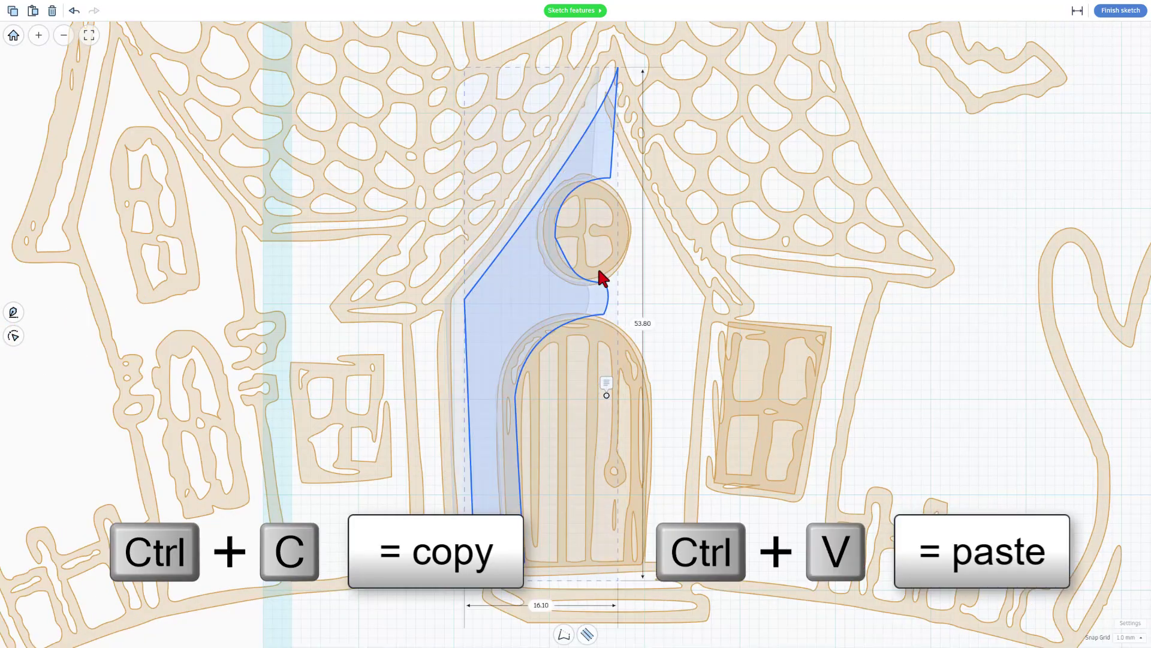
{"action": "left_click", "coordinate": [676, 279]}
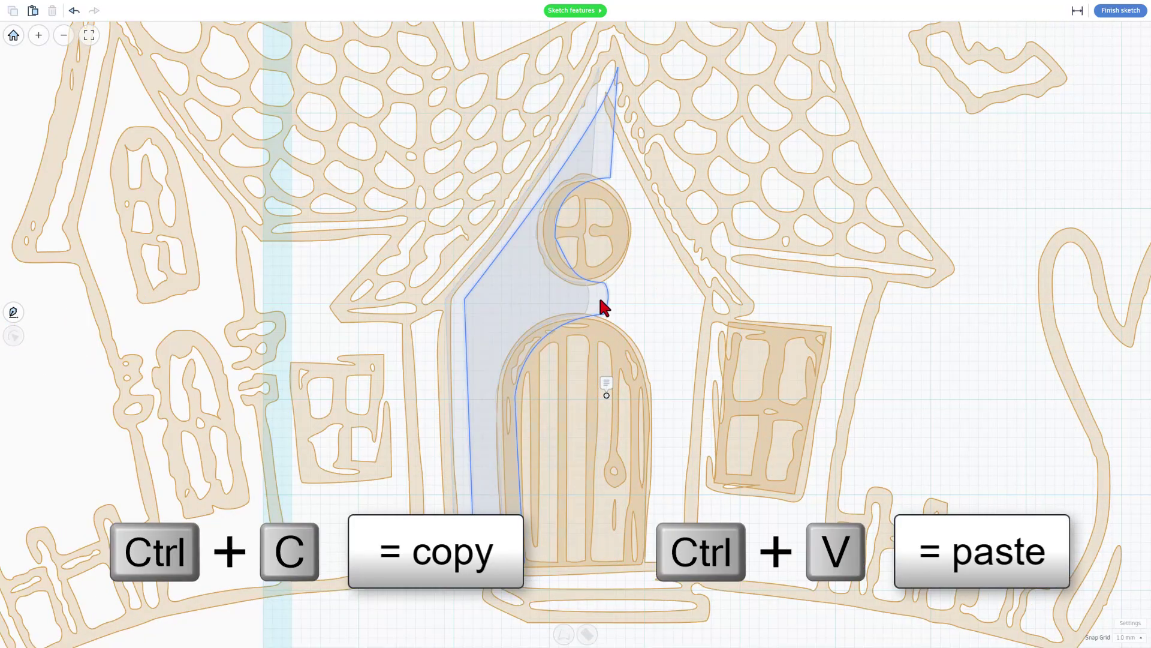
{"action": "left_click_drag", "start_coordinate": [601, 301], "coordinate": [732, 290]}
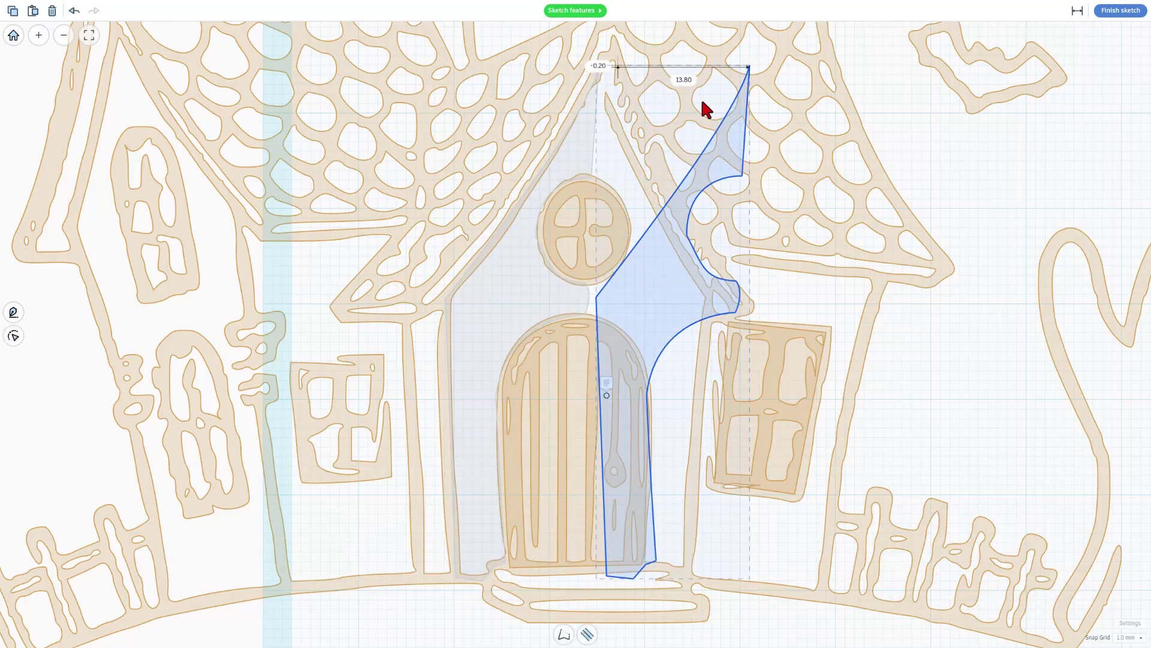
Step: Check the copy's 16.10 width dimension and shift the copy one grid step left
{"action": "left_click", "coordinate": [684, 83]}
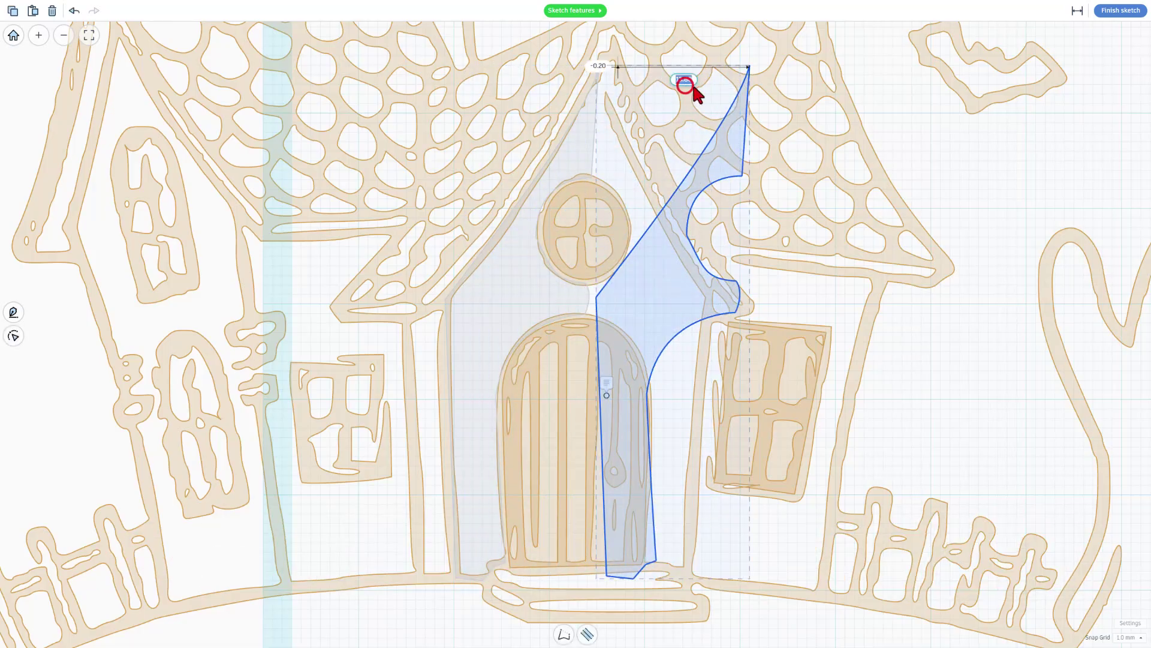
{"action": "left_click", "coordinate": [1077, 9]}
{"action": "left_click", "coordinate": [1077, 10]}
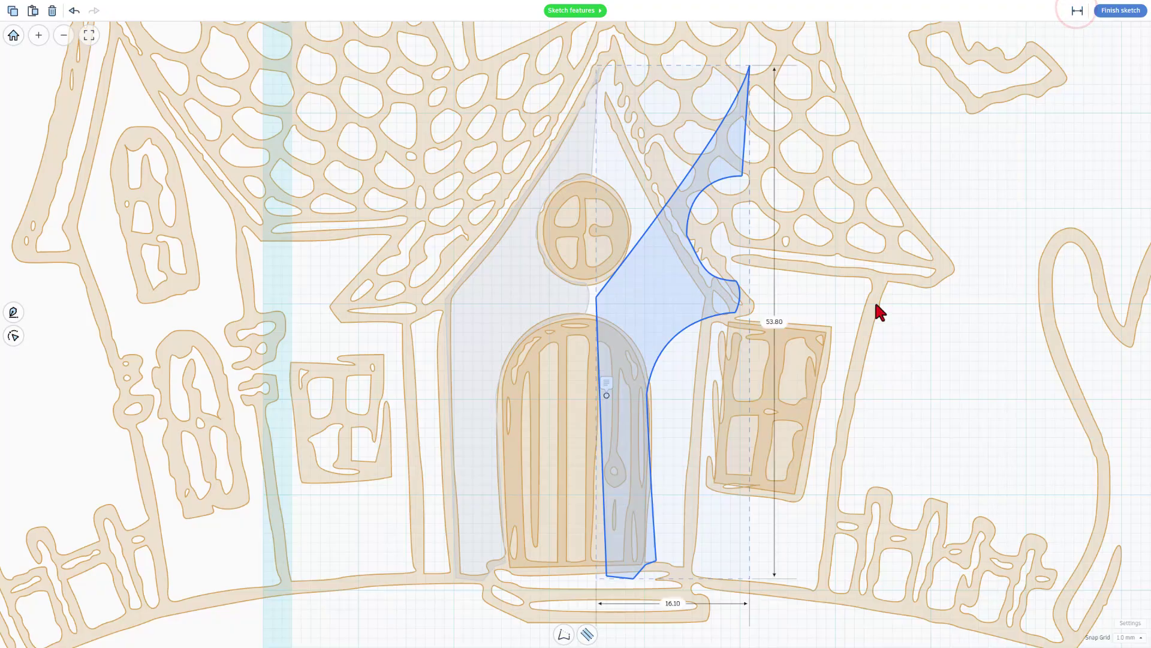
{"action": "left_click", "coordinate": [672, 603]}
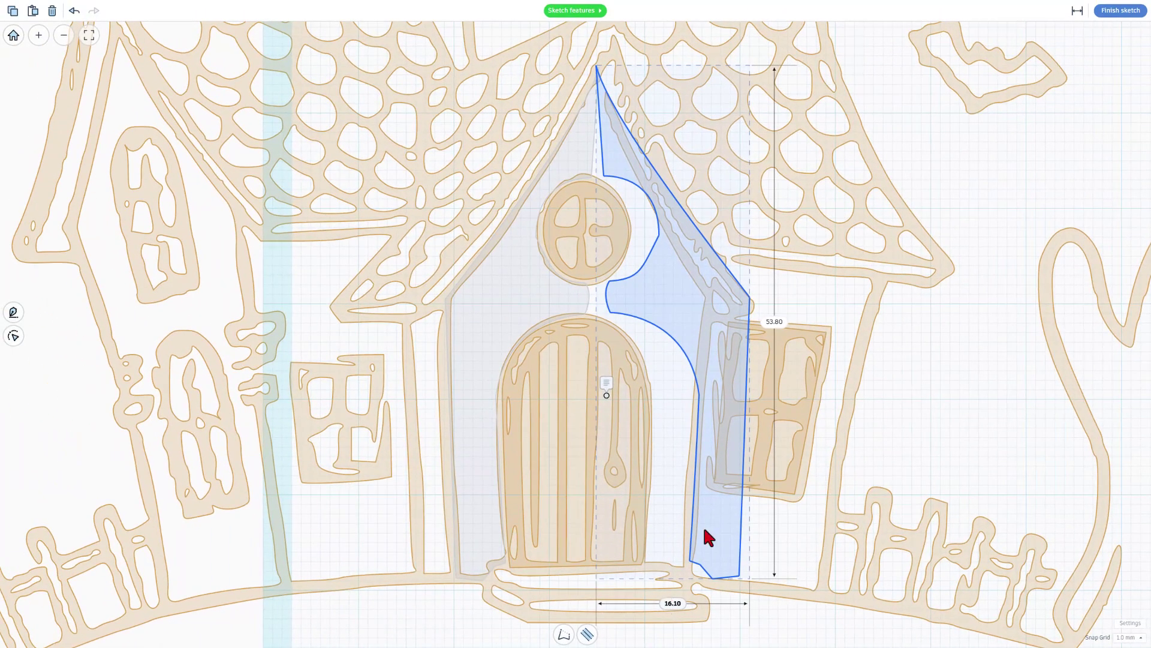
{"action": "key", "text": "Escape"}
{"action": "left_click", "coordinate": [756, 247]}
{"action": "left_click_drag", "start_coordinate": [723, 291], "coordinate": [720, 289]}
Step: Edit the copy's points, moving the top point to the roof peak and hugging the window's right side
{"action": "key", "text": "Left"}
{"action": "key", "text": "Left"}
{"action": "key", "text": "Left"}
{"action": "key", "text": "Left"}
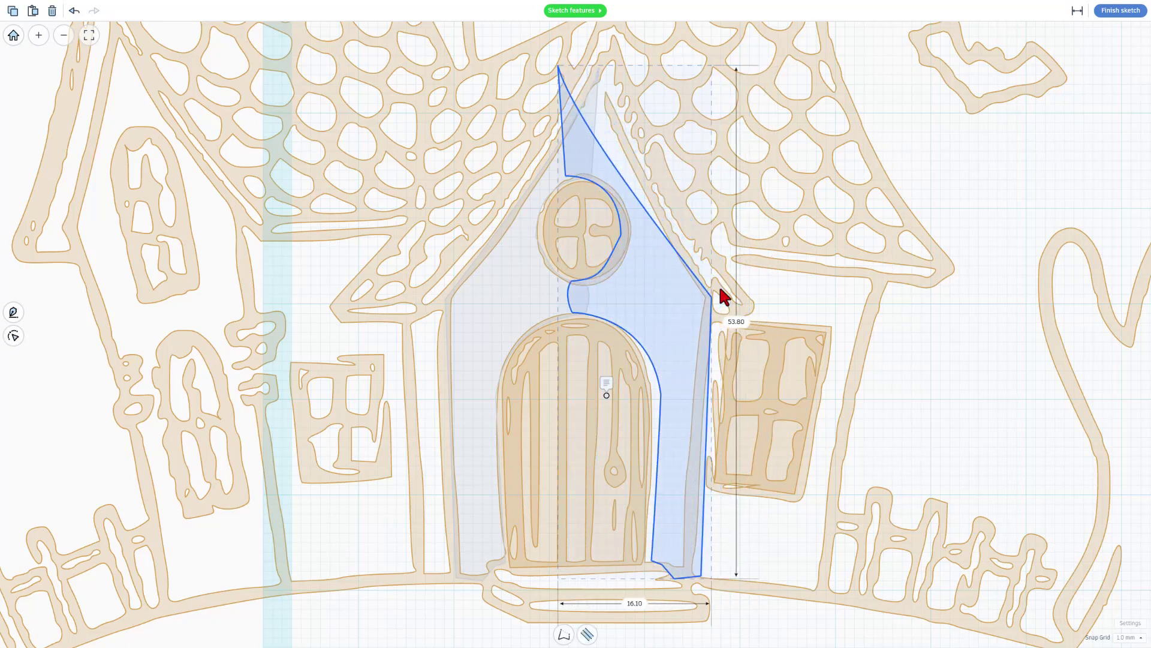
{"action": "left_click", "coordinate": [664, 314]}
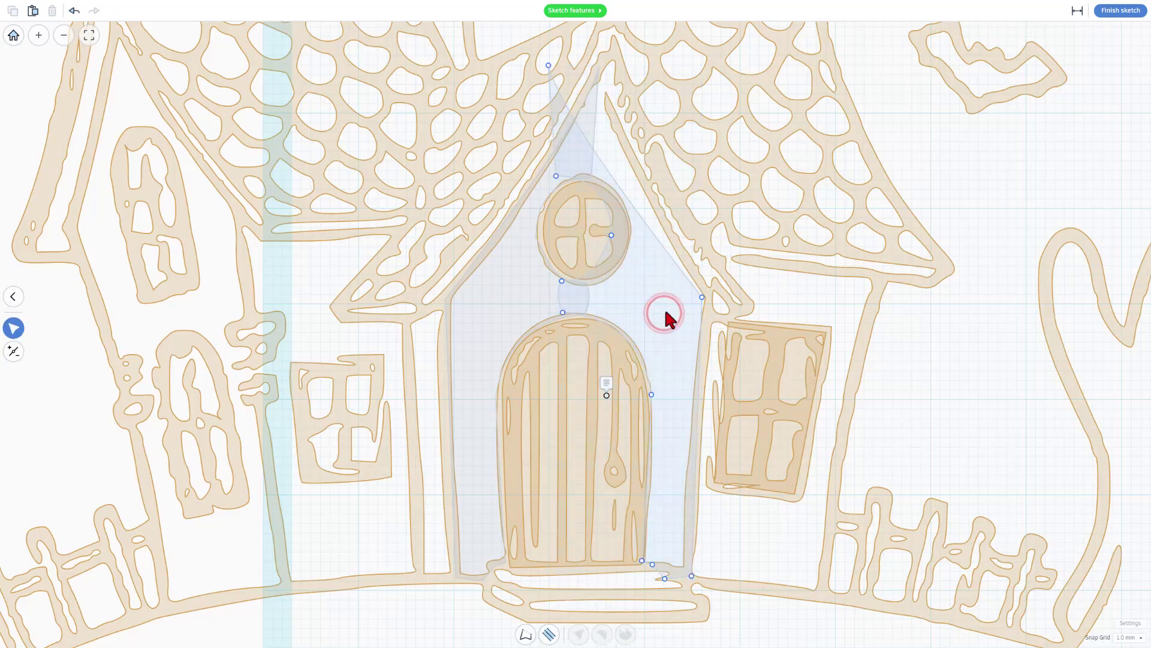
{"action": "left_click_drag", "start_coordinate": [549, 66], "coordinate": [597, 74]}
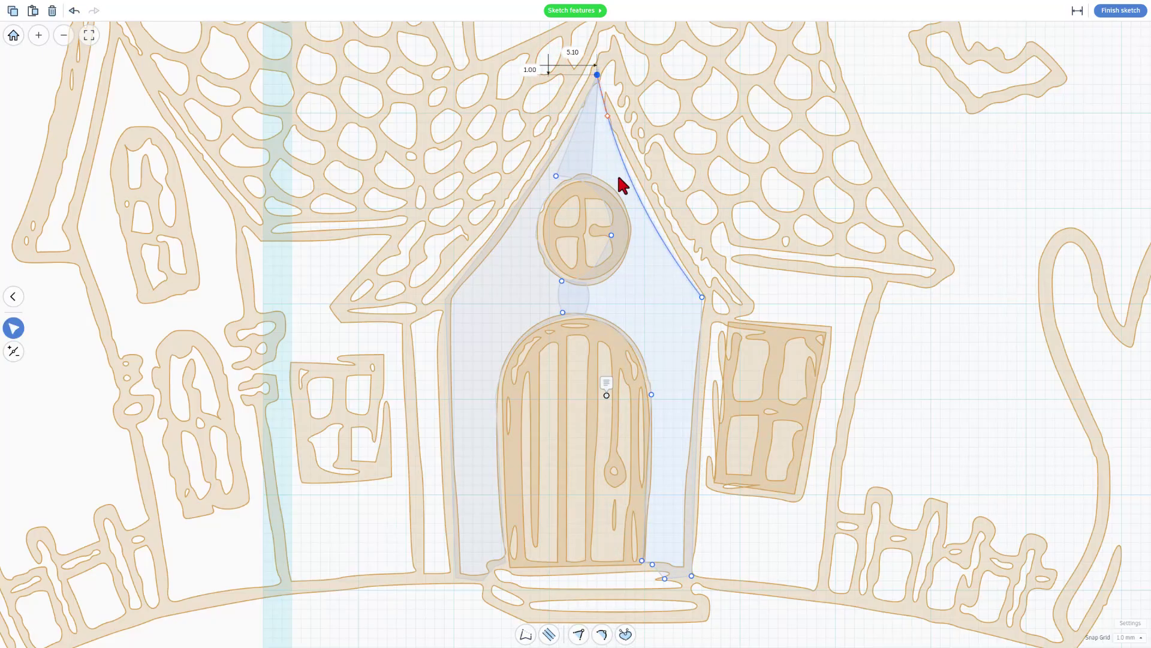
{"action": "left_click", "coordinate": [611, 235]}
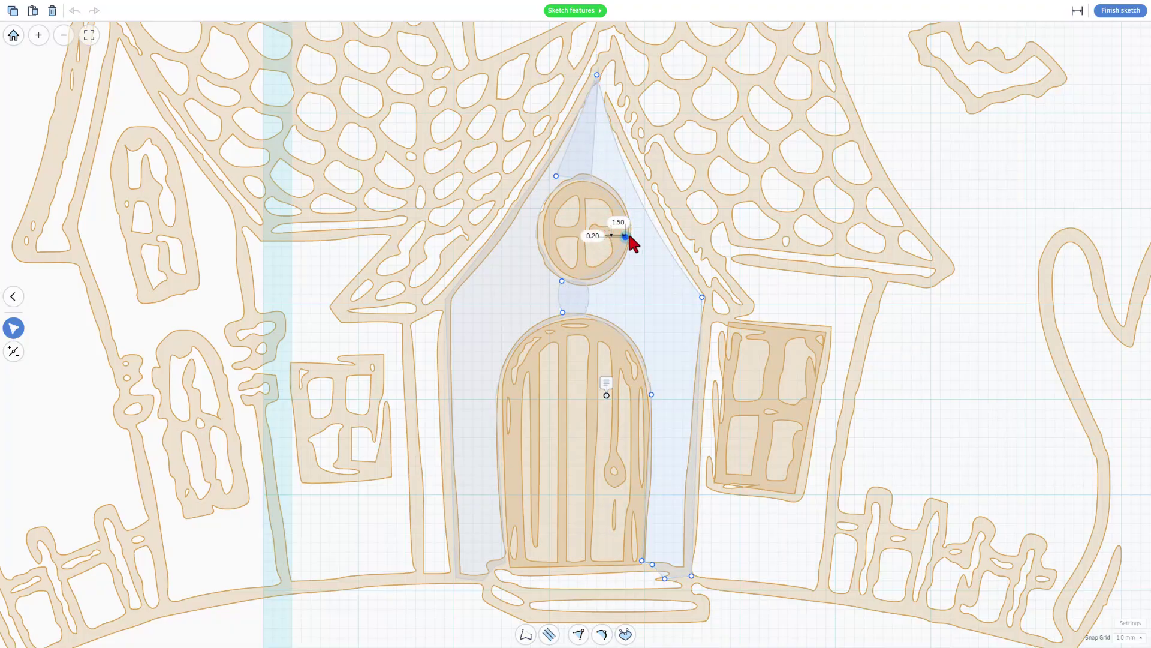
{"action": "left_click_drag", "start_coordinate": [556, 176], "coordinate": [644, 190]}
Step: Nudge the small segment between window and door into place and pick the bottom point by the sill
{"action": "left_click", "coordinate": [699, 295]}
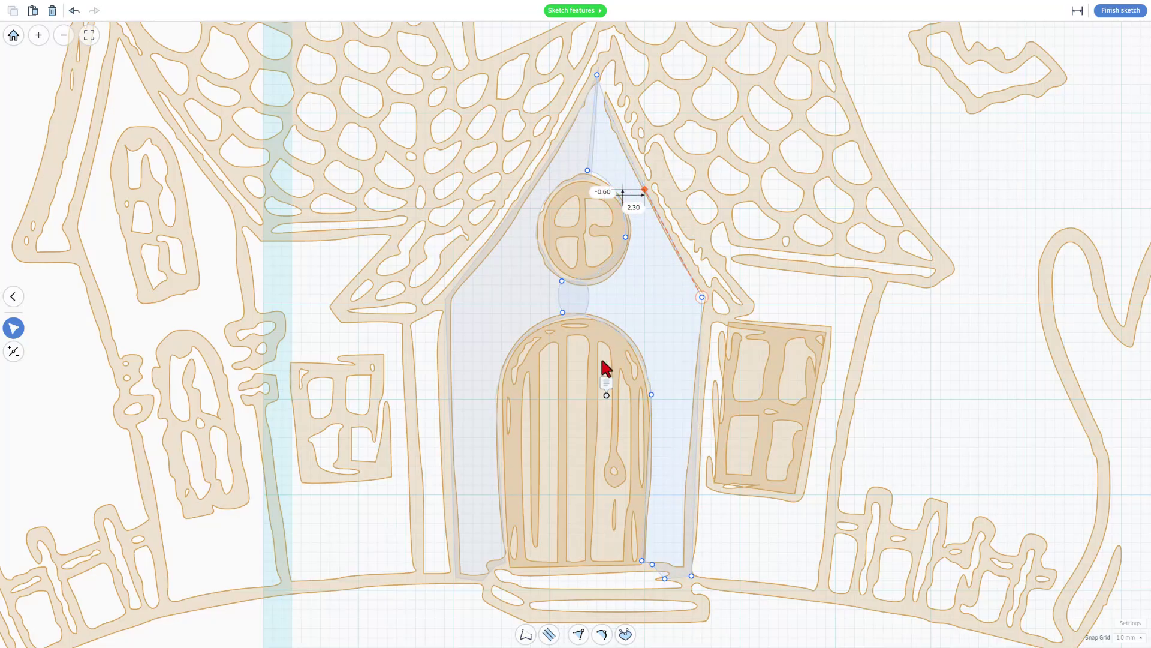
{"action": "left_click", "coordinate": [560, 296]}
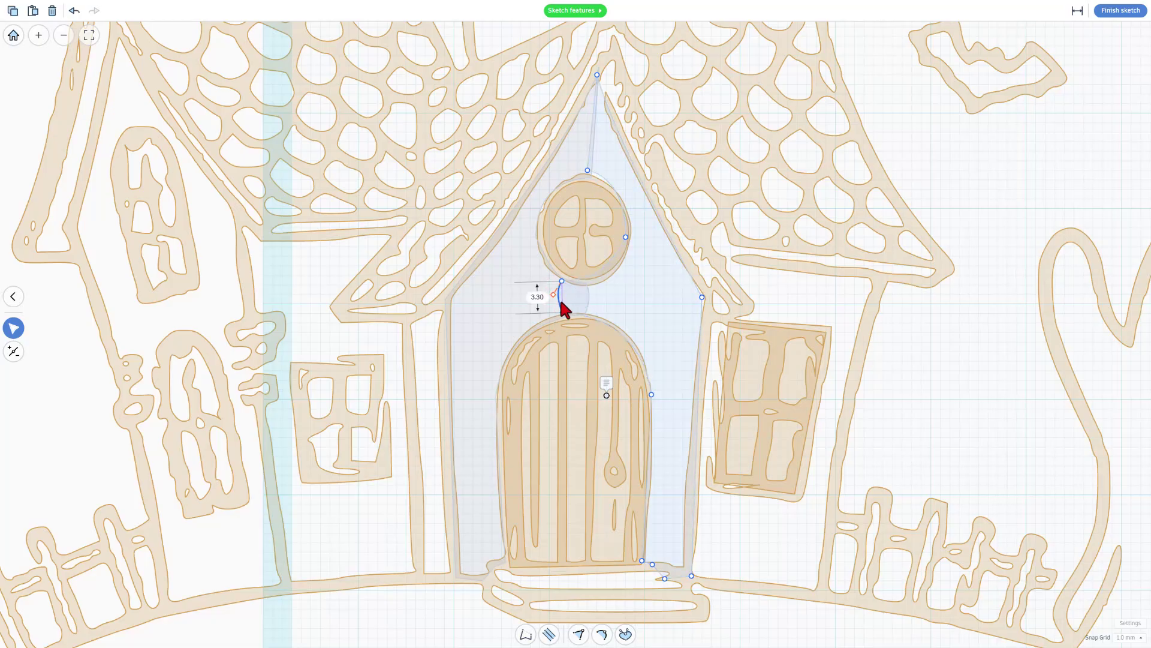
{"action": "key", "text": "Right"}
{"action": "key", "text": "Left"}
{"action": "scroll", "coordinate": [627, 237], "scroll_direction": "up", "scroll_amount": 1}
{"action": "left_click", "coordinate": [667, 599]}
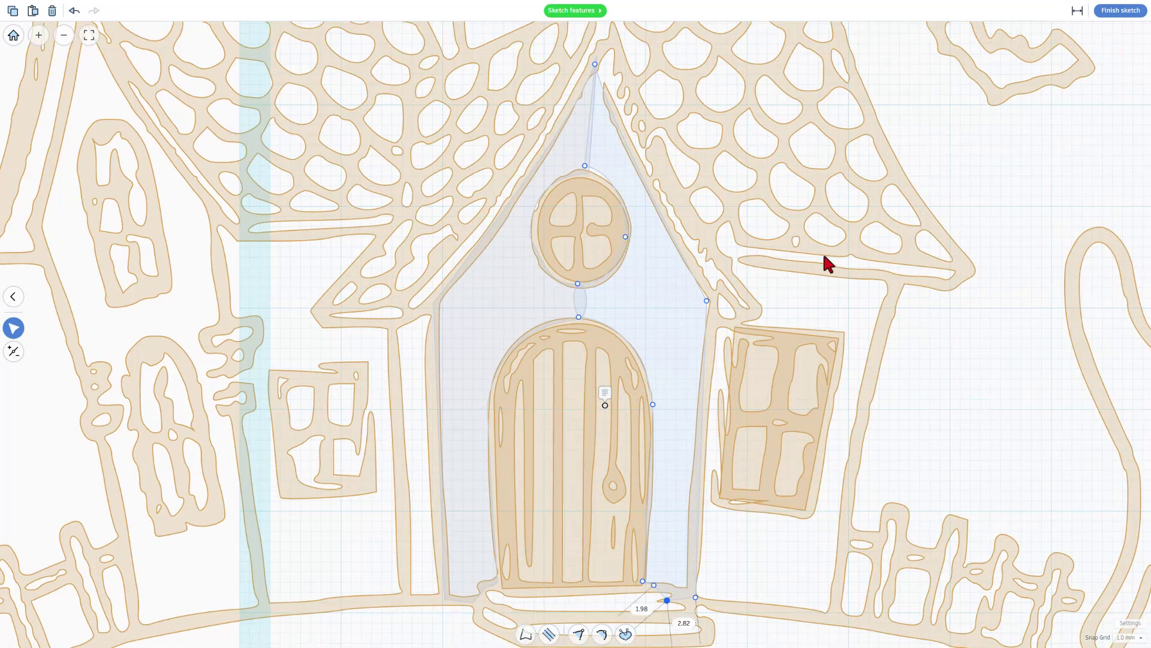
Step: Nudge the wall sketch's roof corner point slightly right
{"action": "left_click", "coordinate": [1077, 10]}
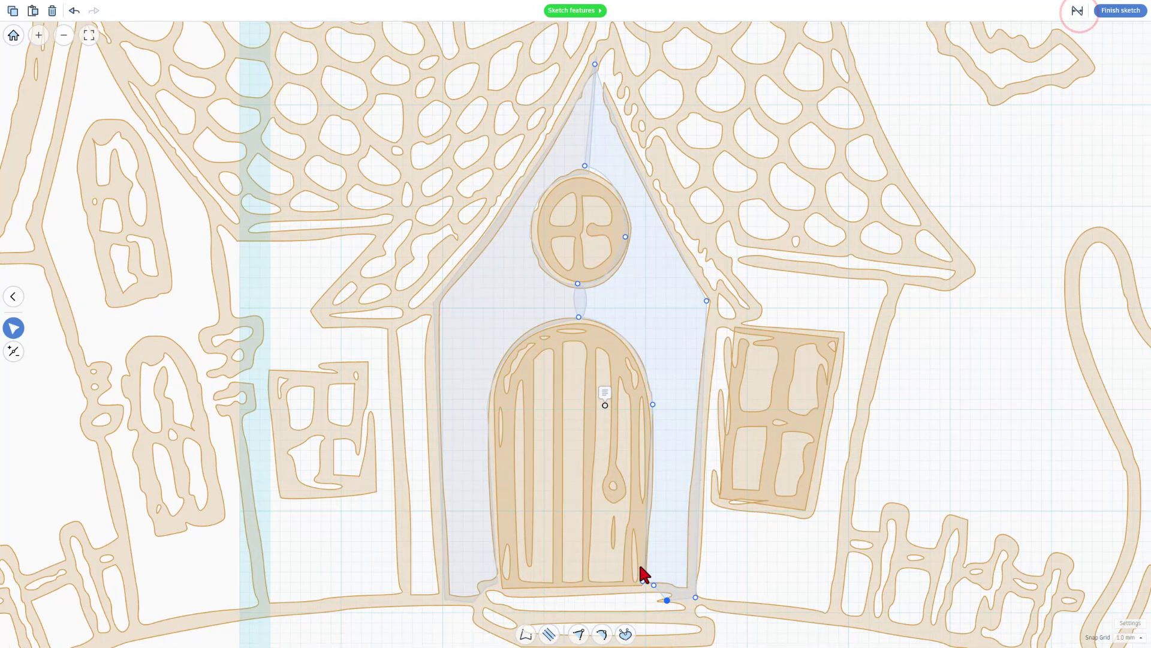
{"action": "scroll", "coordinate": [675, 608], "scroll_direction": "up", "scroll_amount": 2}
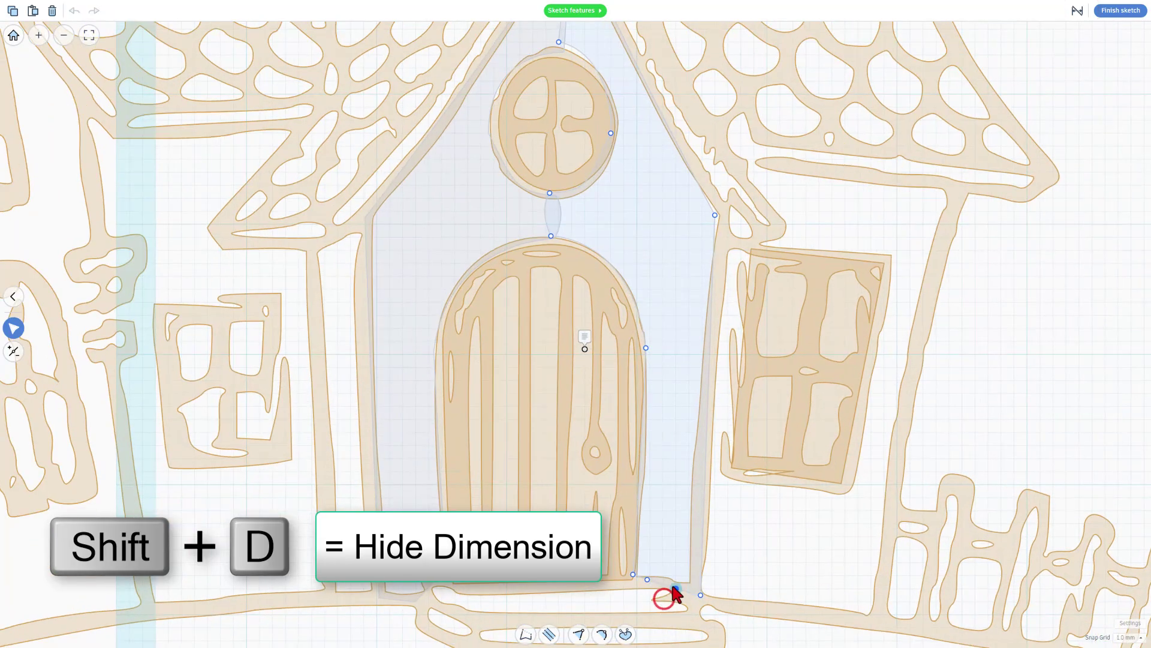
{"action": "left_click", "coordinate": [672, 578]}
{"action": "scroll", "coordinate": [671, 577], "scroll_direction": "down", "scroll_amount": 1}
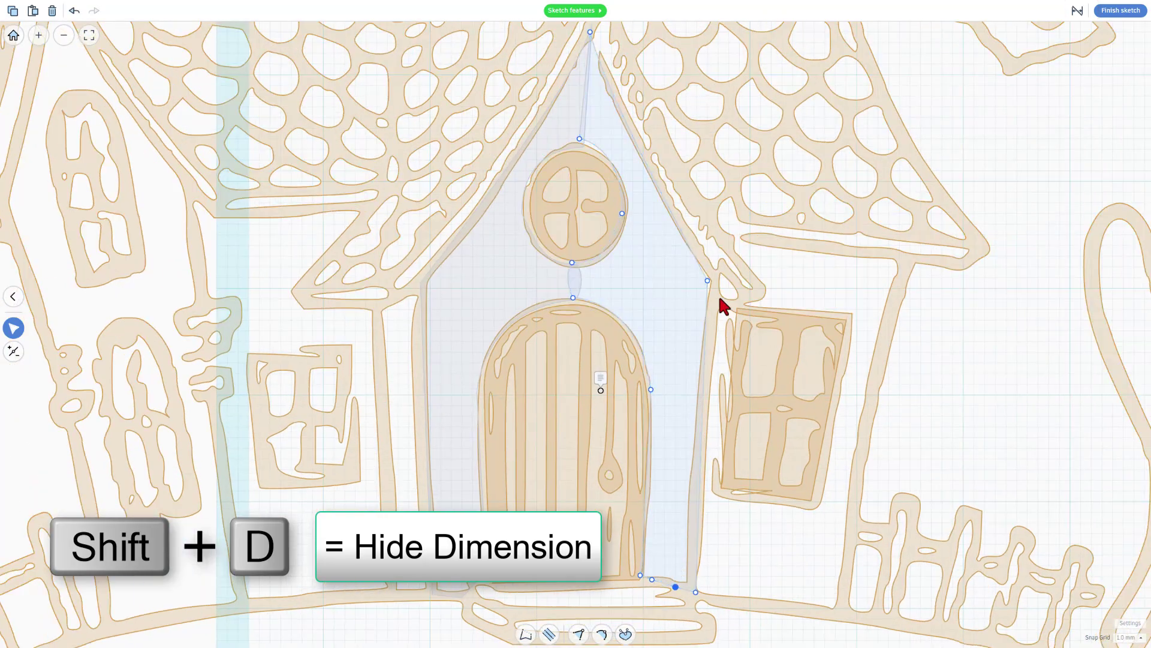
{"action": "scroll", "coordinate": [710, 288], "scroll_direction": "up", "scroll_amount": 1}
{"action": "left_click_drag", "start_coordinate": [707, 278], "coordinate": [717, 278]}
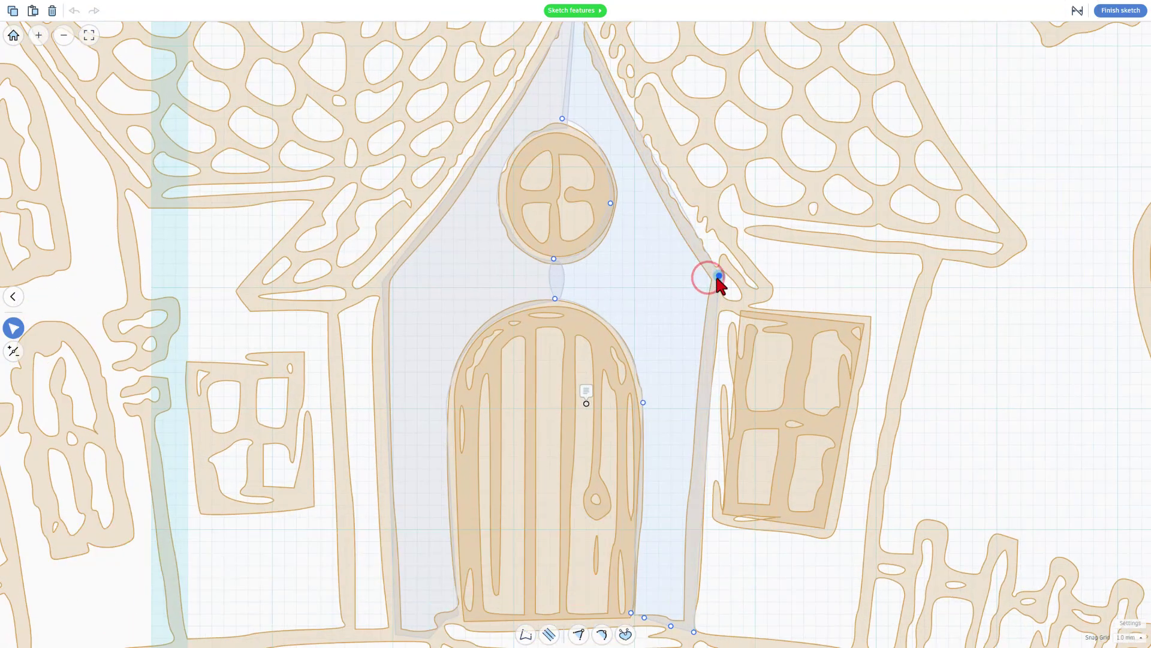
Step: Make the right wall edge straight and vertical
{"action": "left_click", "coordinate": [647, 144]}
{"action": "scroll", "coordinate": [717, 359], "scroll_direction": "down", "scroll_amount": 1}
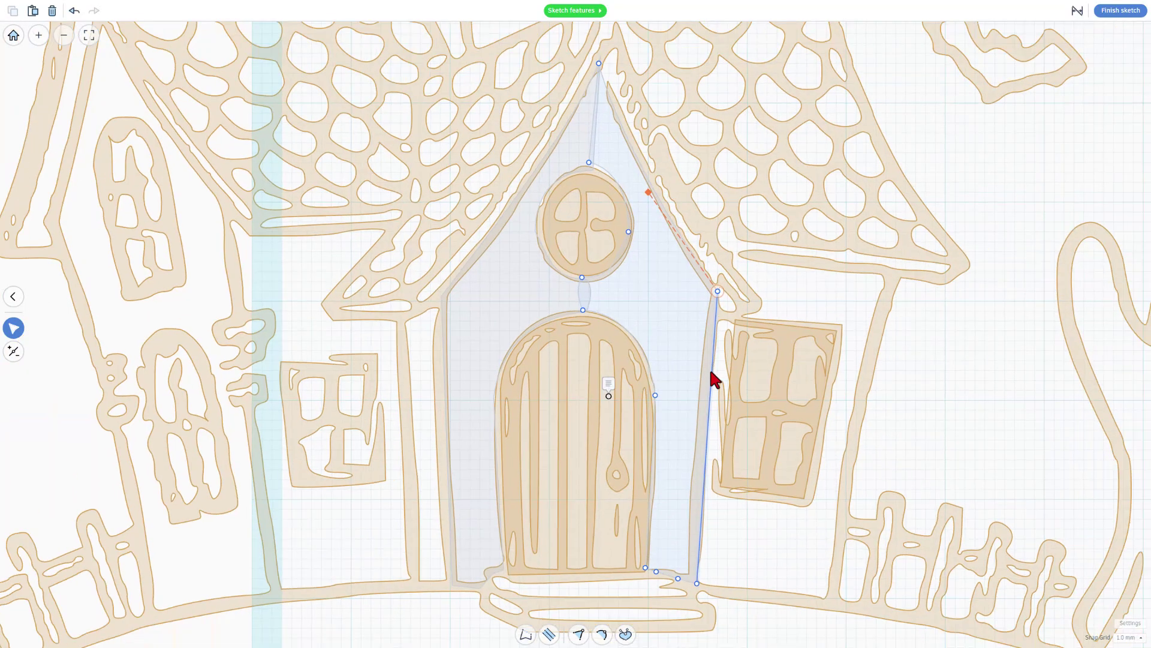
{"action": "left_click", "coordinate": [717, 292]}
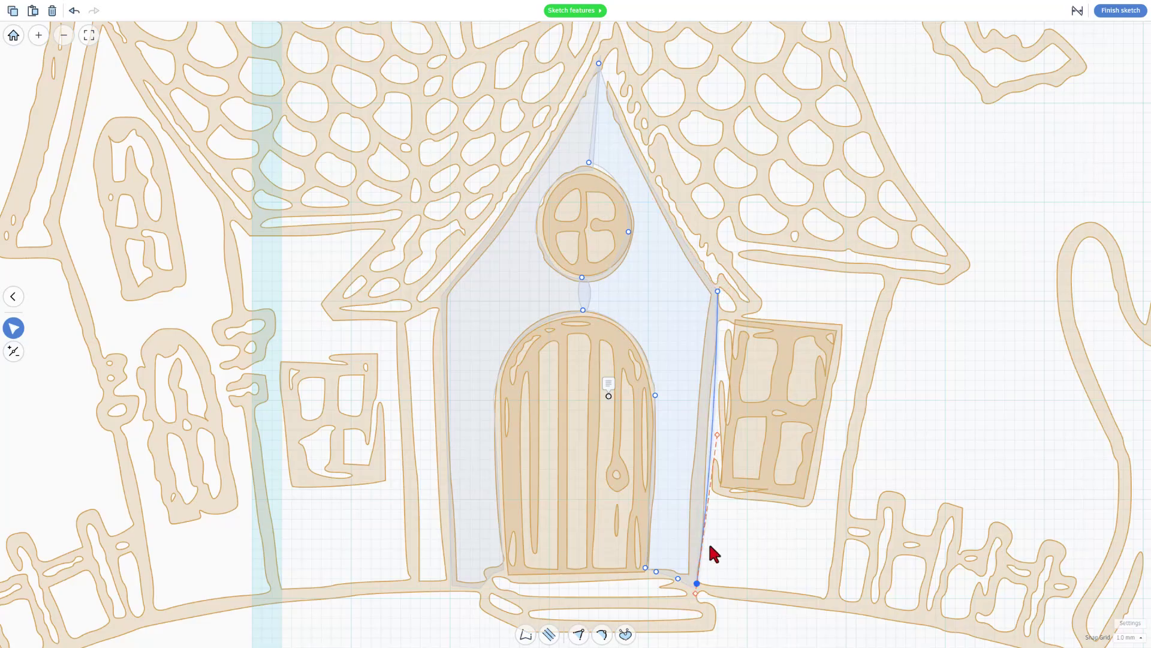
{"action": "left_click", "coordinate": [708, 454]}
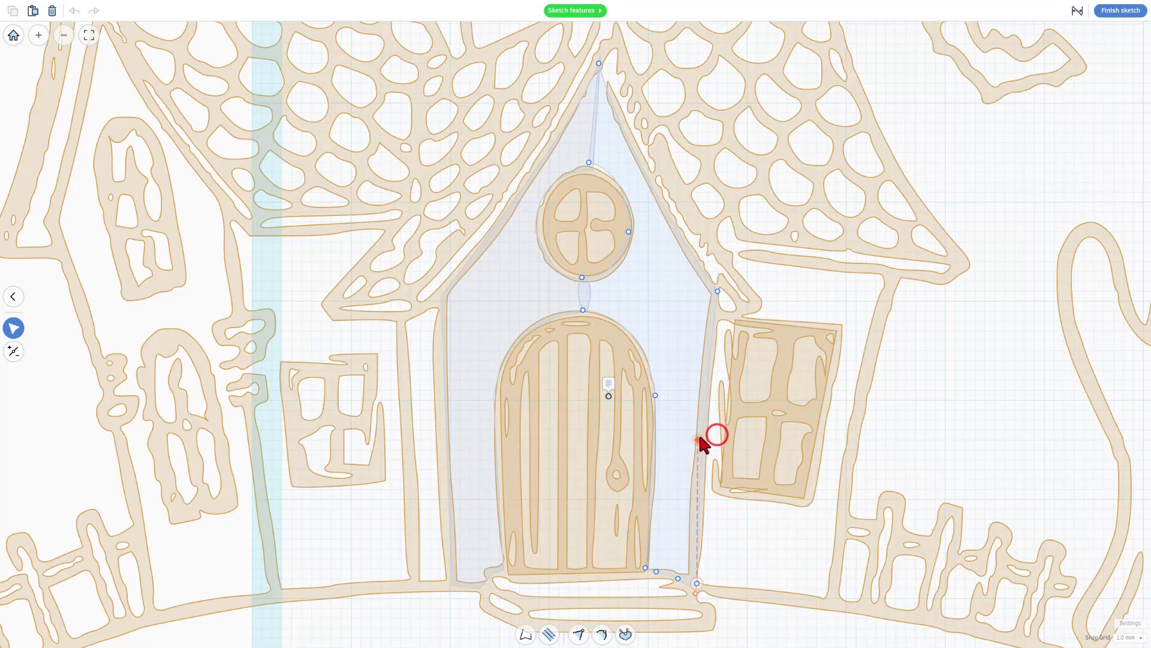
{"action": "left_click_drag", "start_coordinate": [717, 436], "coordinate": [699, 557]}
Step: Shift the bottom point beside the door left, reshape the curve there, and finish the sketch
{"action": "scroll", "coordinate": [692, 588], "scroll_direction": "up", "scroll_amount": 5}
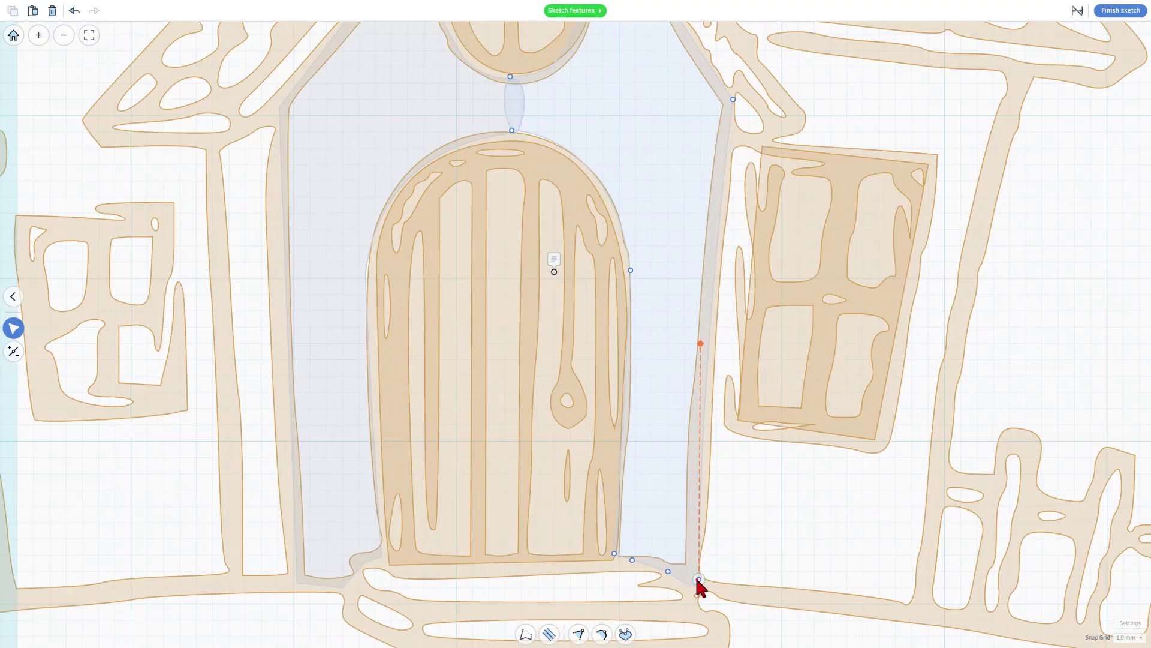
{"action": "left_click", "coordinate": [698, 580]}
{"action": "key", "text": "Left"}
{"action": "left_click_drag", "start_coordinate": [684, 344], "coordinate": [701, 408]}
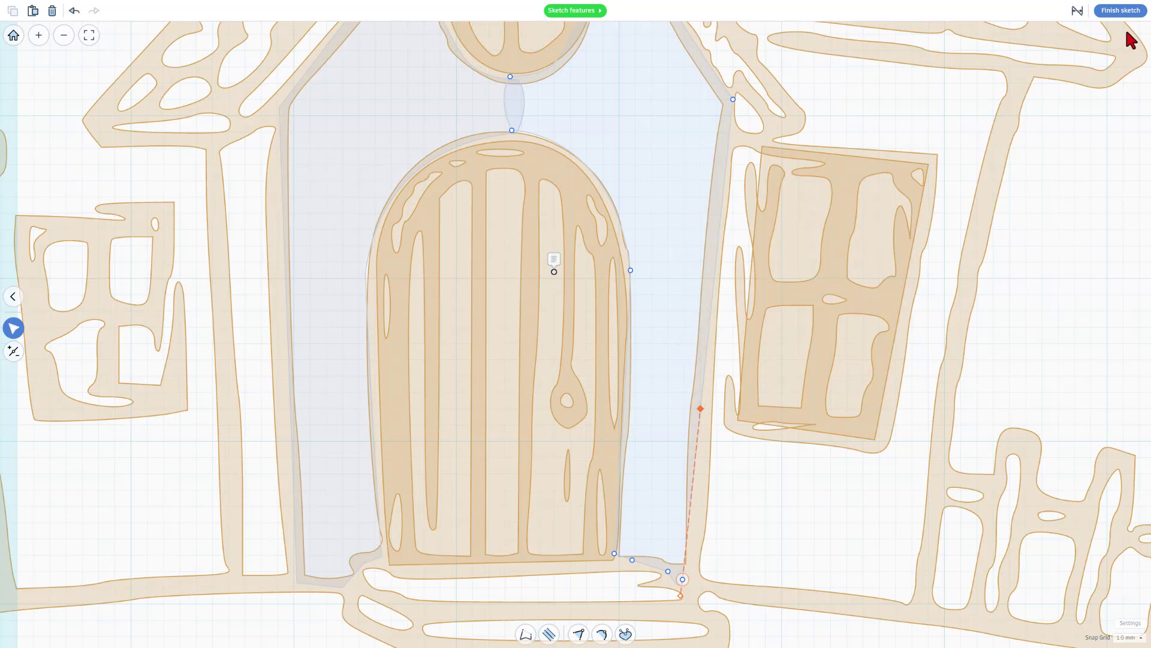
{"action": "left_click", "coordinate": [1120, 10]}
Step: Color the wall sketch with the dark brown Solid preset swatch
{"action": "scroll", "coordinate": [671, 530], "scroll_direction": "up", "scroll_amount": 3}
{"action": "scroll", "coordinate": [500, 526], "scroll_direction": "up", "scroll_amount": 2}
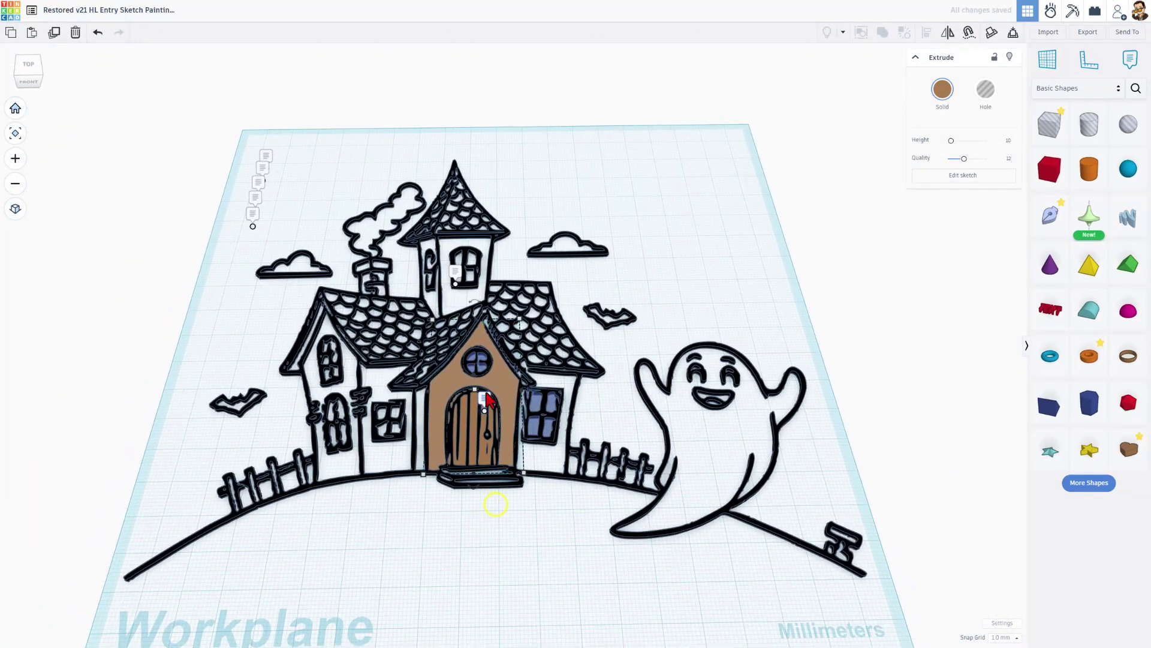
{"action": "left_click", "coordinate": [946, 90]}
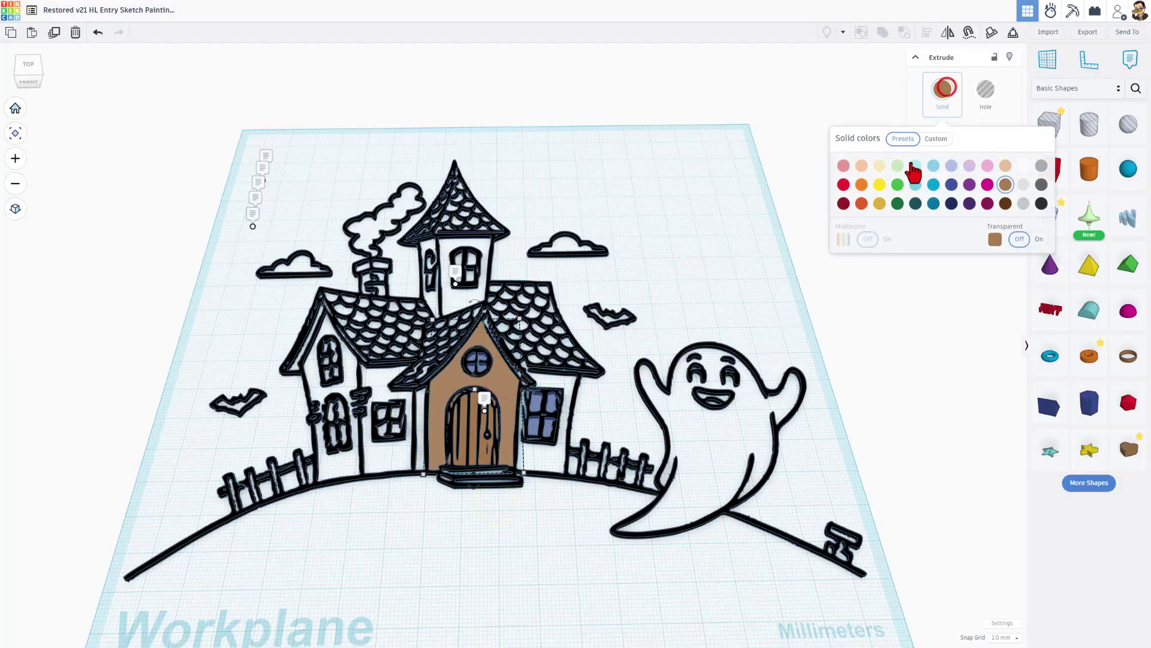
{"action": "left_click", "coordinate": [1005, 203]}
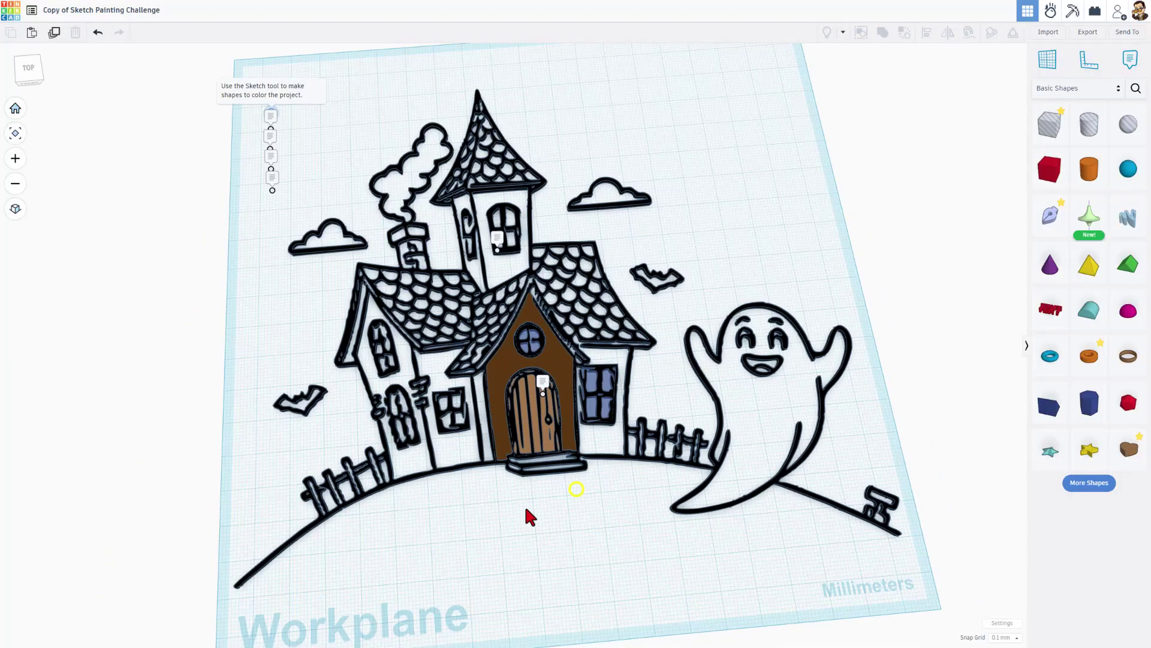
{"action": "scroll", "coordinate": [524, 504], "scroll_direction": "up", "scroll_amount": 5}
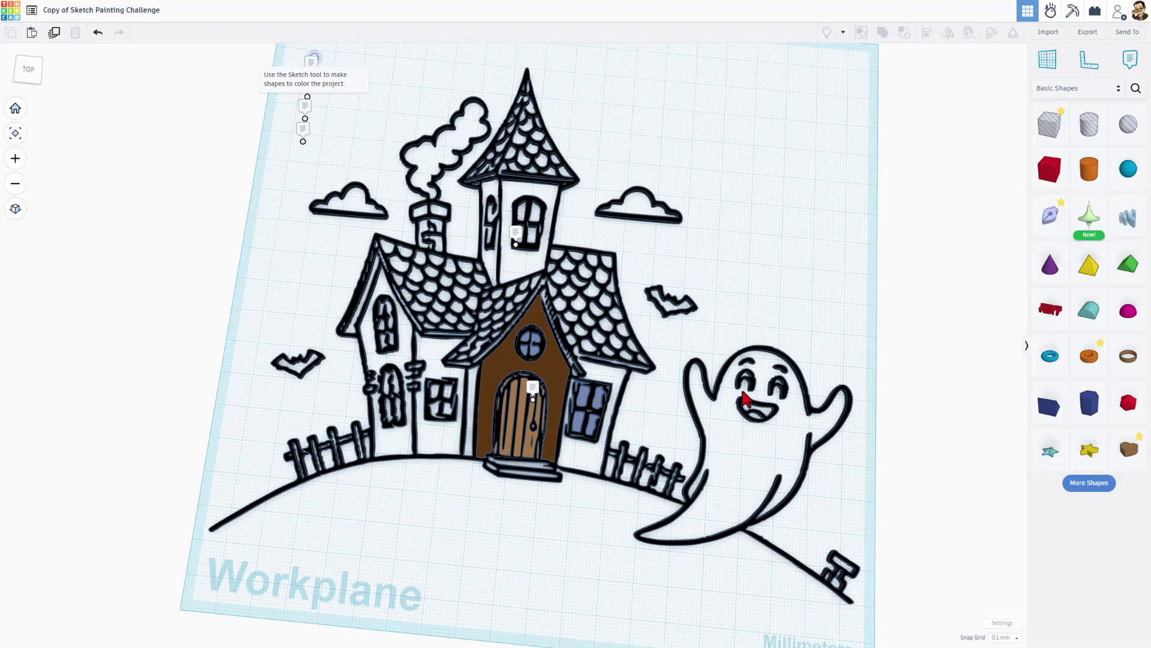
{"action": "mouse_move", "coordinate": [638, 480]}
{"action": "right_mouse_down"}
{"action": "mouse_move", "coordinate": [689, 483]}
{"action": "mouse_move", "coordinate": [735, 411]}
{"action": "right_mouse_up"}
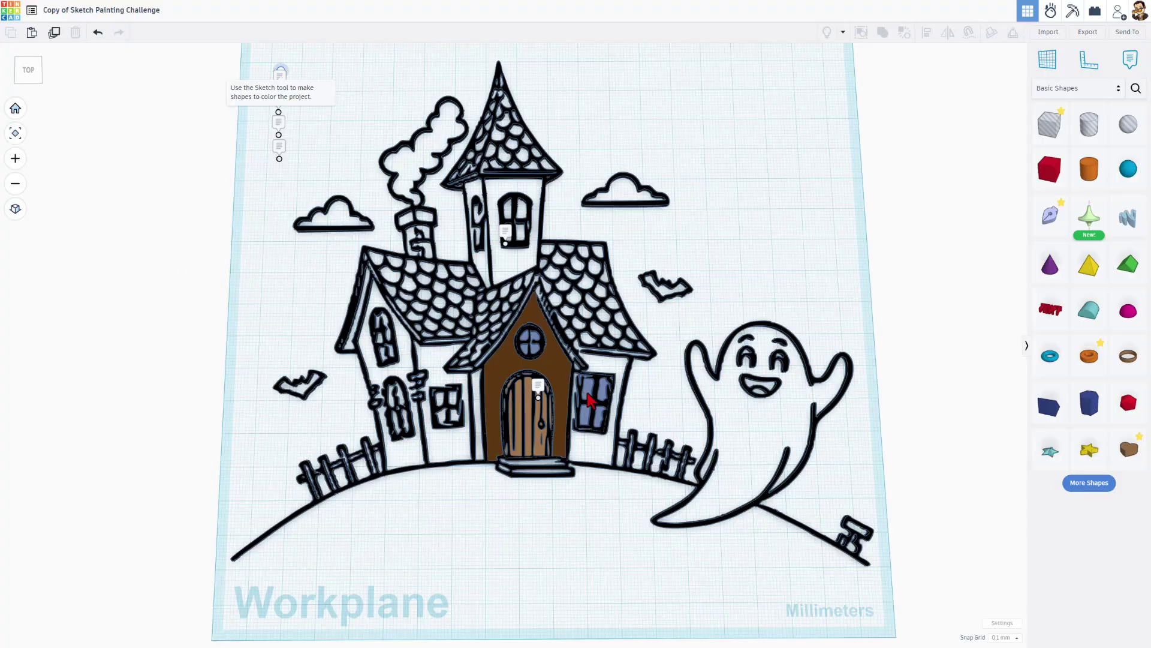
Step: Set the workspace background to black and switch off shadows and the grid
{"action": "left_click", "coordinate": [999, 624]}
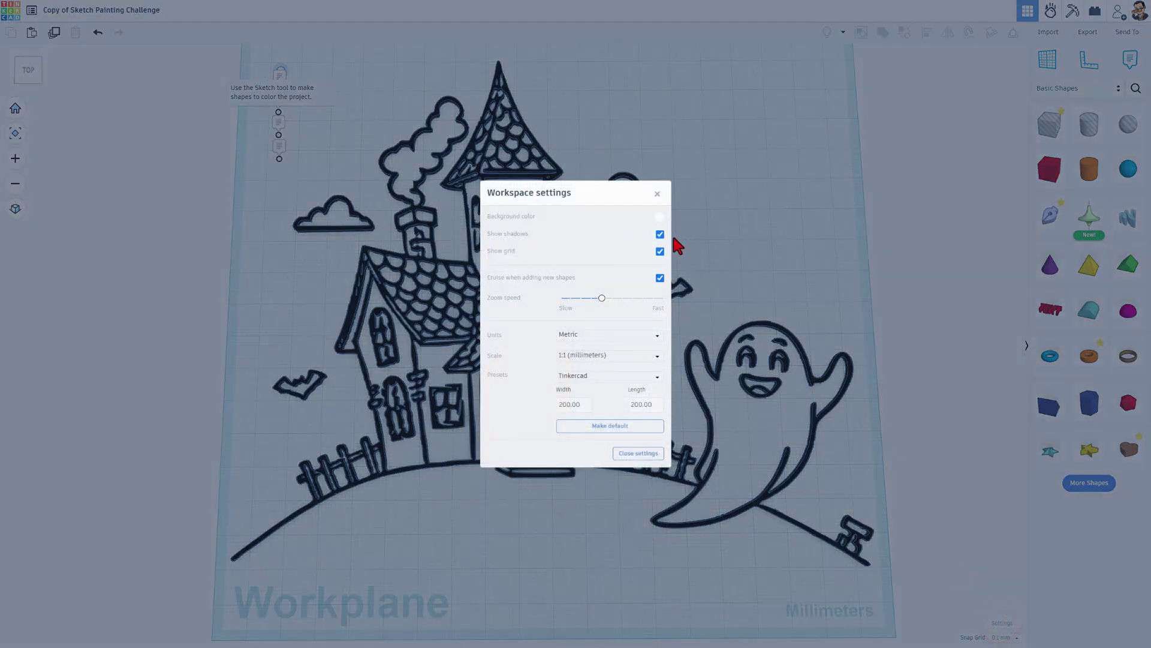
{"action": "left_click", "coordinate": [659, 217]}
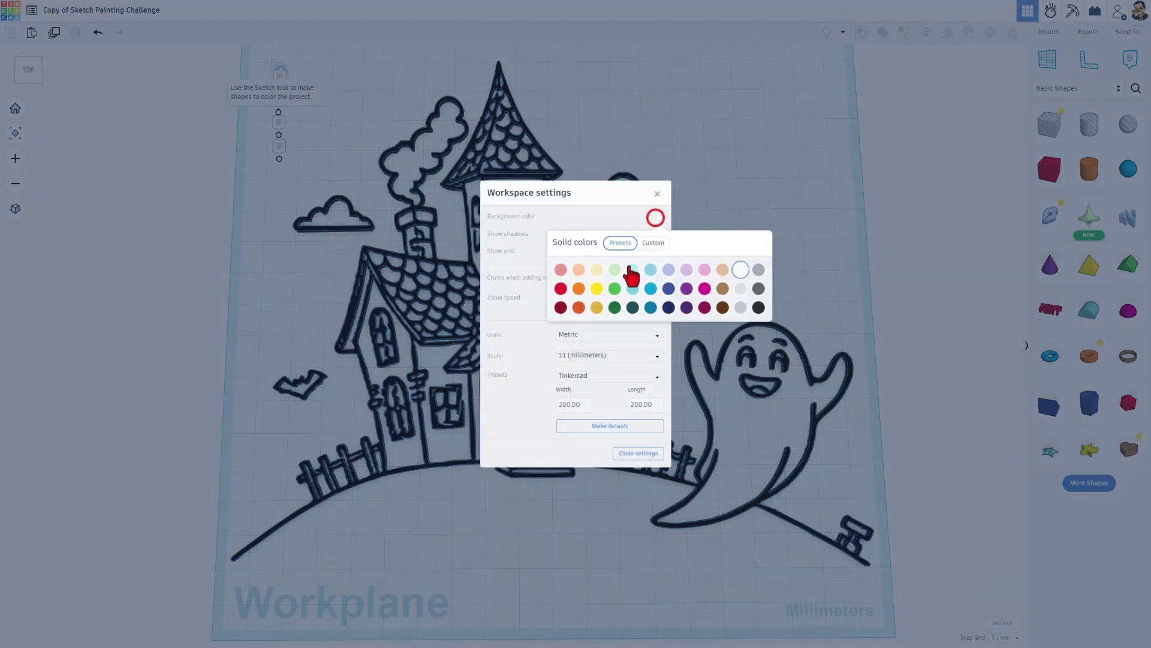
{"action": "left_click", "coordinate": [757, 307]}
{"action": "left_click", "coordinate": [614, 219]}
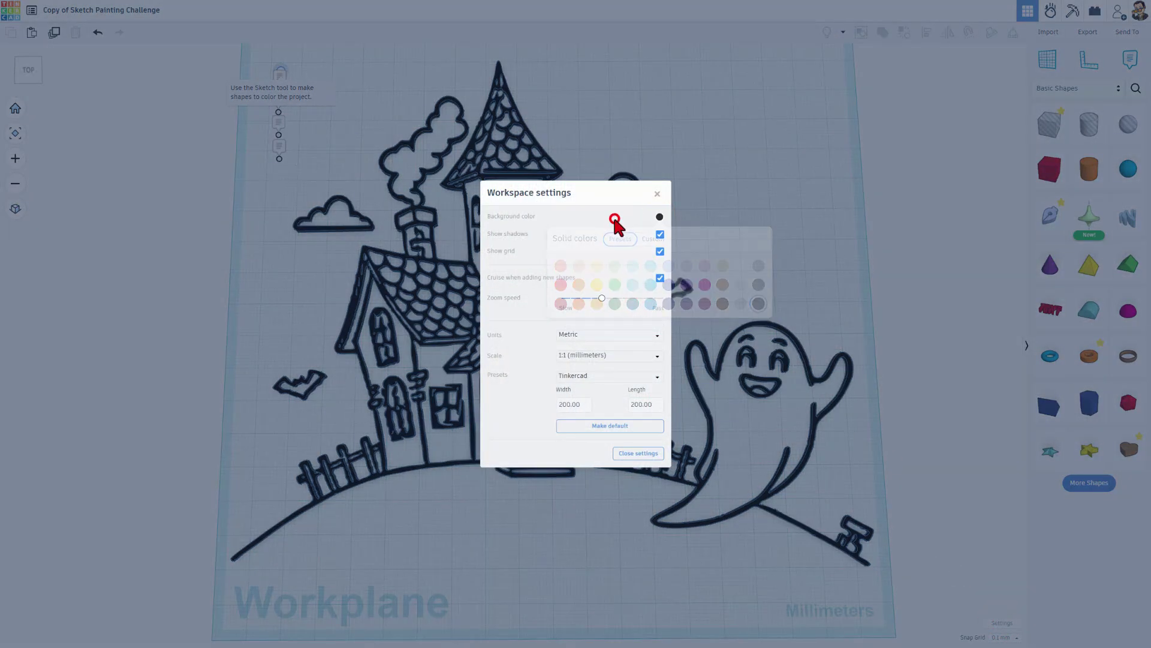
{"action": "left_click", "coordinate": [659, 252]}
{"action": "left_click", "coordinate": [659, 234]}
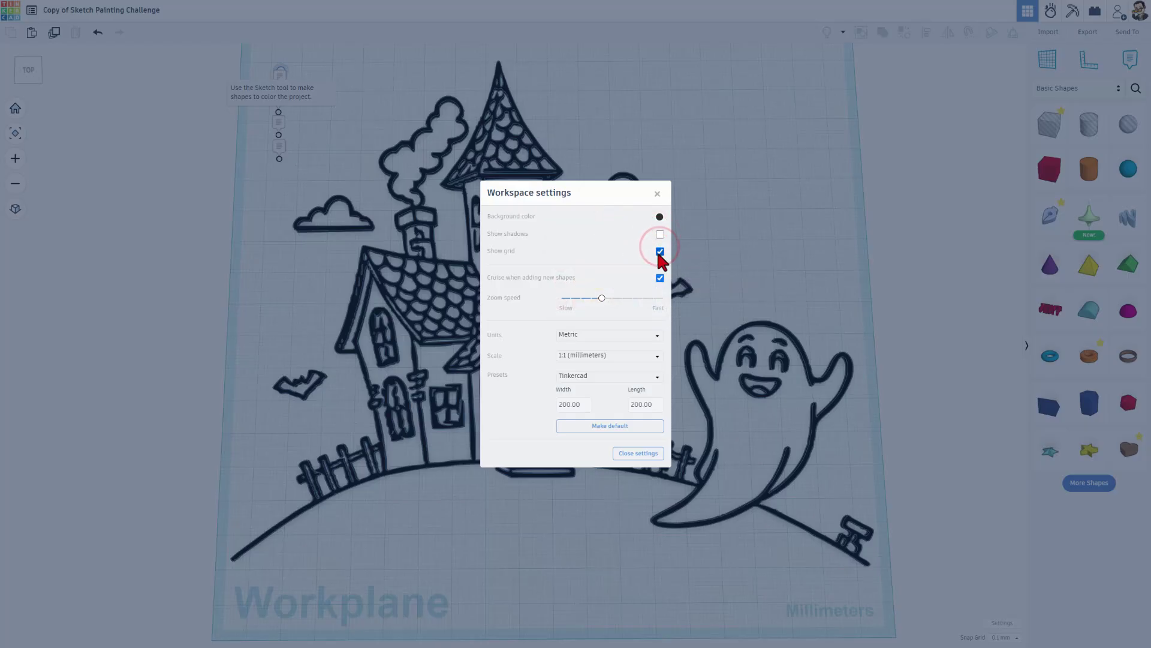
{"action": "left_click", "coordinate": [660, 251]}
{"action": "left_click", "coordinate": [734, 249]}
{"action": "mouse_move", "coordinate": [820, 274]}
{"action": "right_mouse_down"}
{"action": "mouse_move", "coordinate": [779, 277]}
{"action": "mouse_move", "coordinate": [678, 243]}
{"action": "right_mouse_up"}
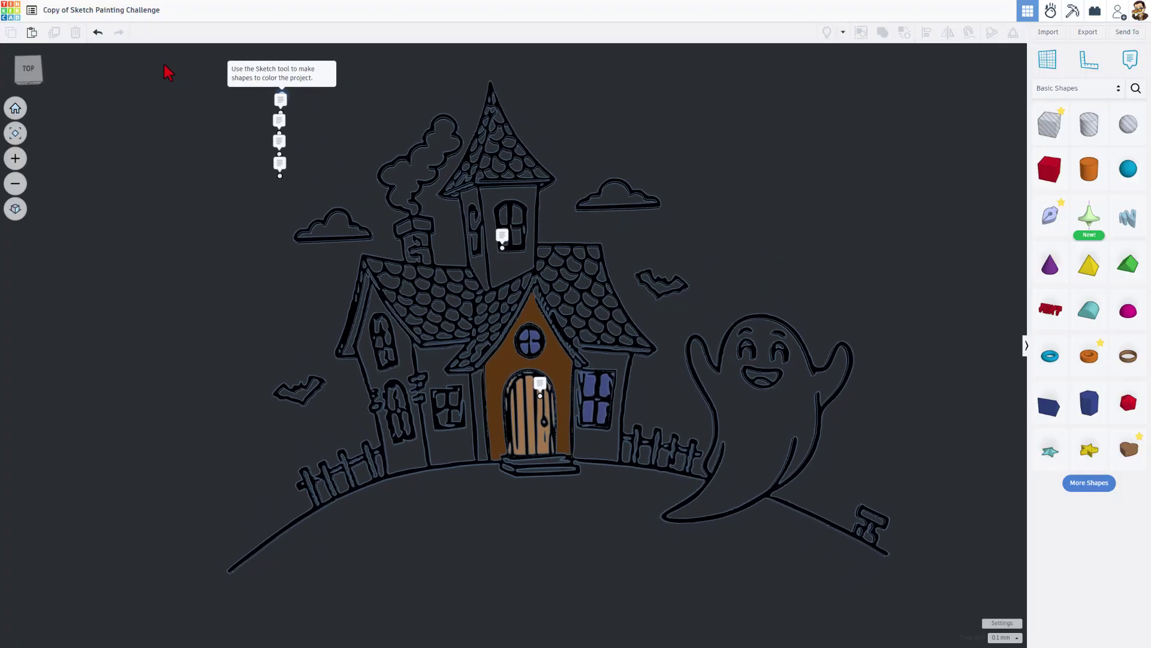
Step: In the design's properties, set it to Public with the Attribution-NoDerivs 3.0 licence and save
{"action": "left_click", "coordinate": [13, 21]}
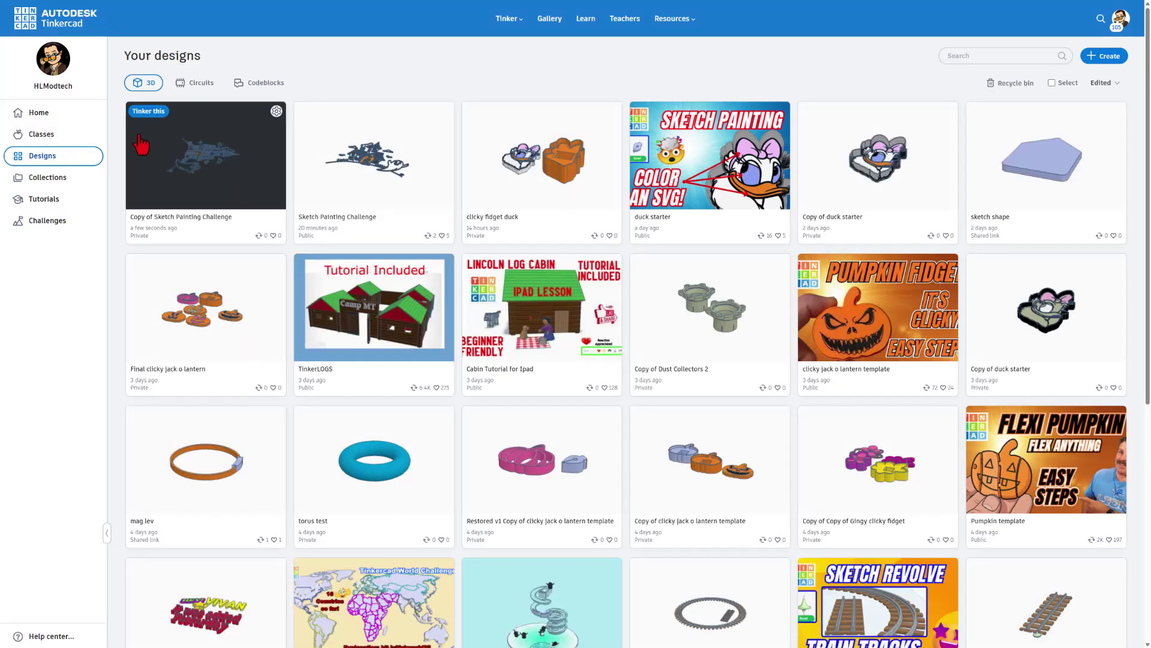
{"action": "left_click", "coordinate": [141, 144]}
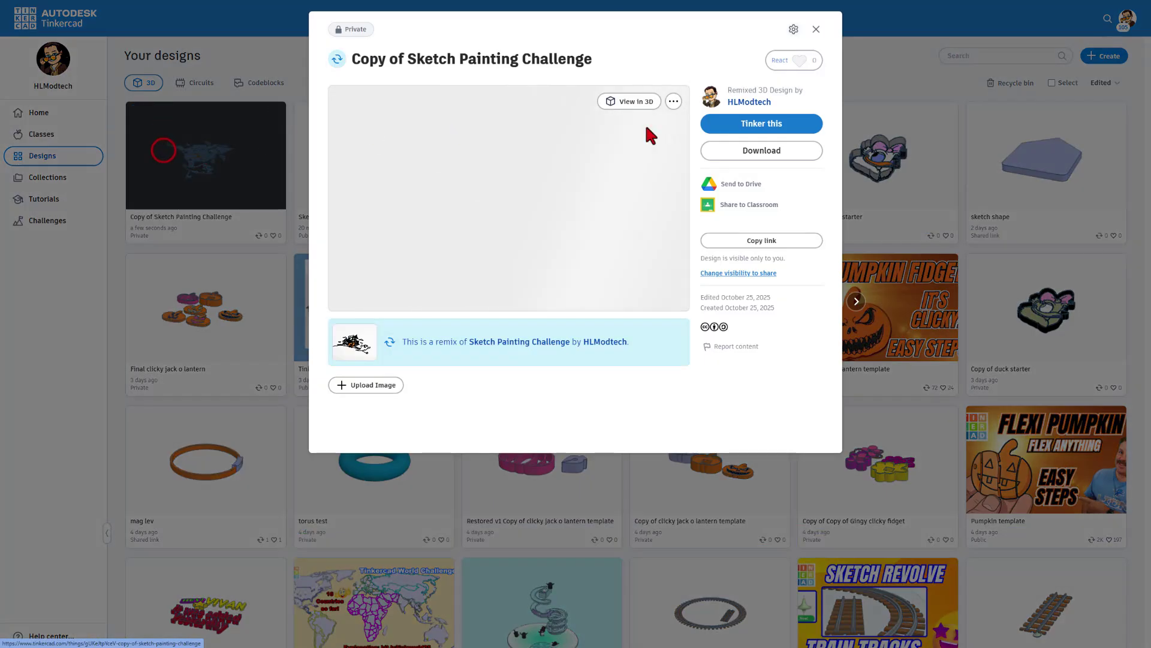
{"action": "left_click", "coordinate": [793, 30]}
{"action": "left_click", "coordinate": [739, 49]}
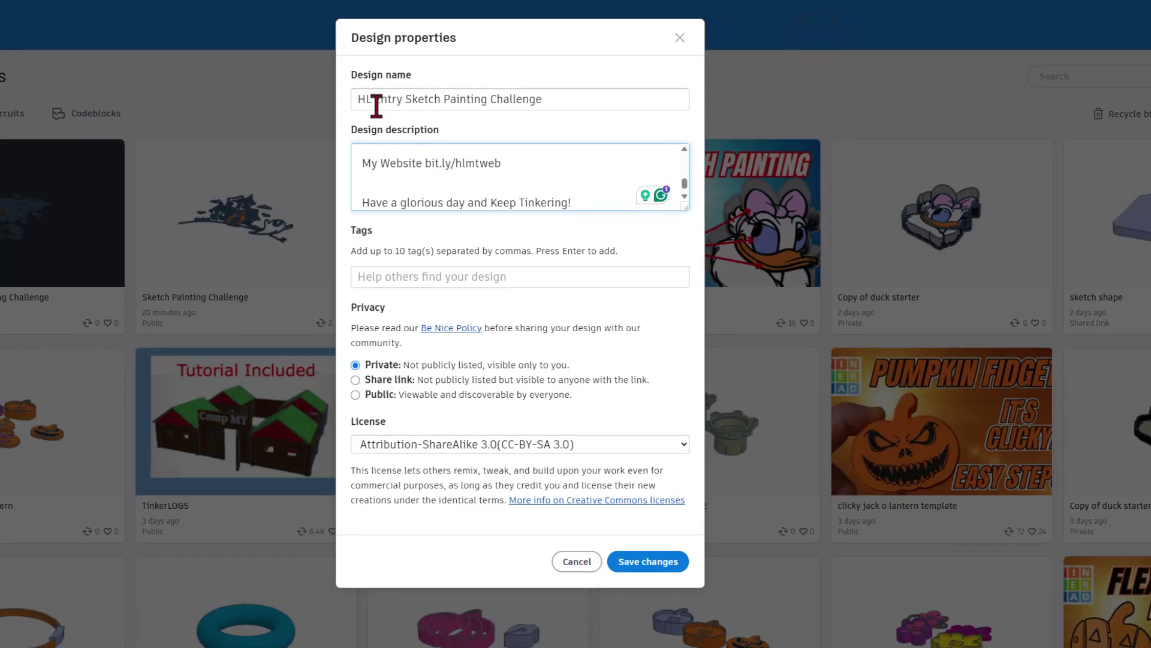
{"action": "scroll", "coordinate": [471, 201], "scroll_direction": "up", "scroll_amount": 5}
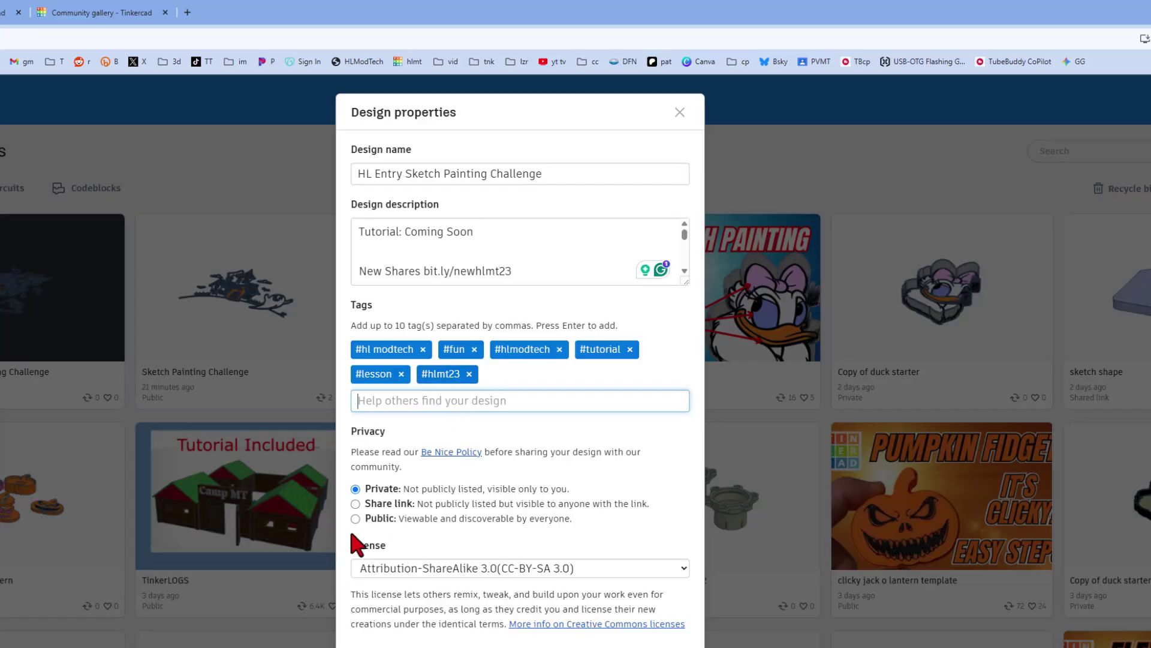
{"action": "left_click", "coordinate": [375, 519]}
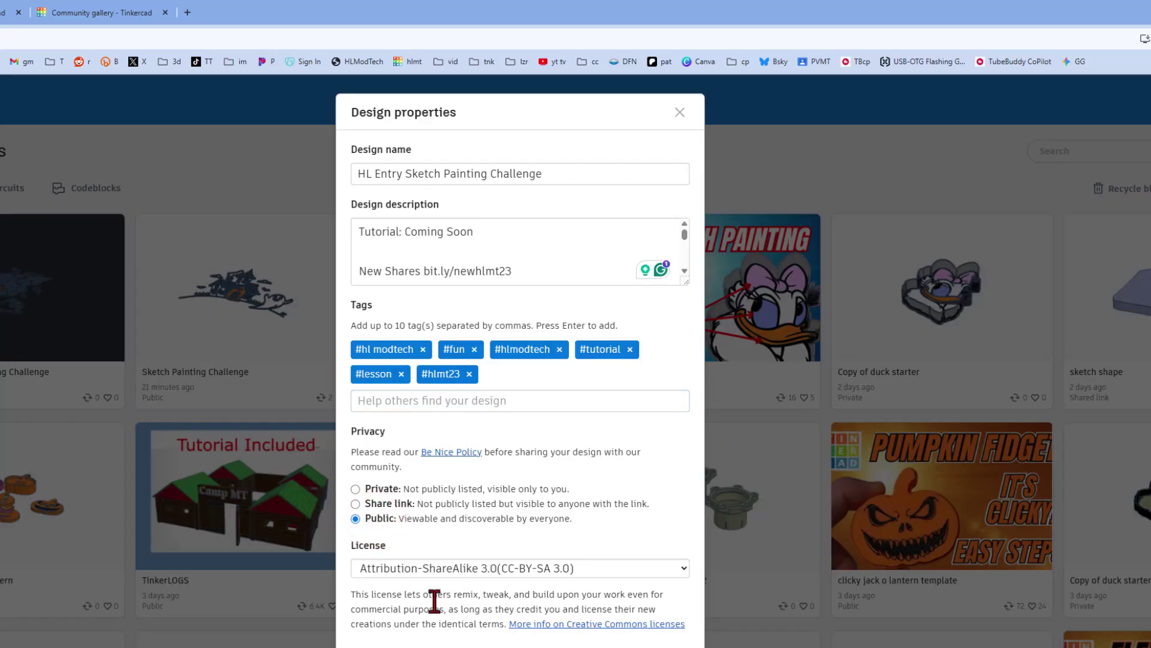
{"action": "left_click", "coordinate": [385, 568]}
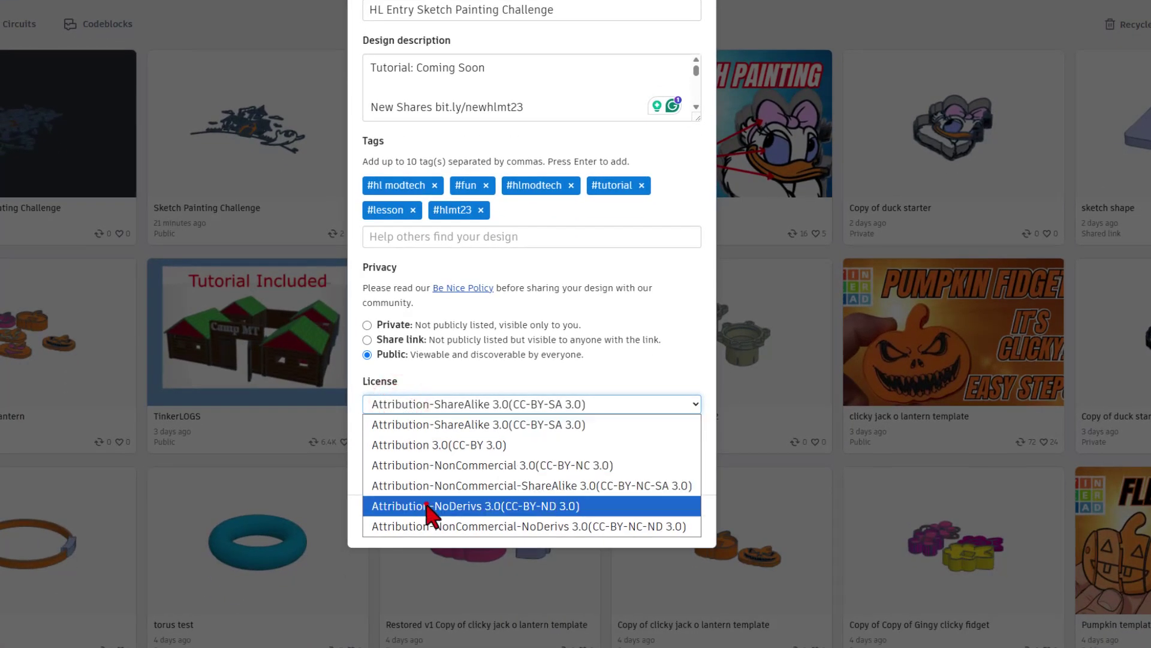
{"action": "left_click", "coordinate": [428, 507]}
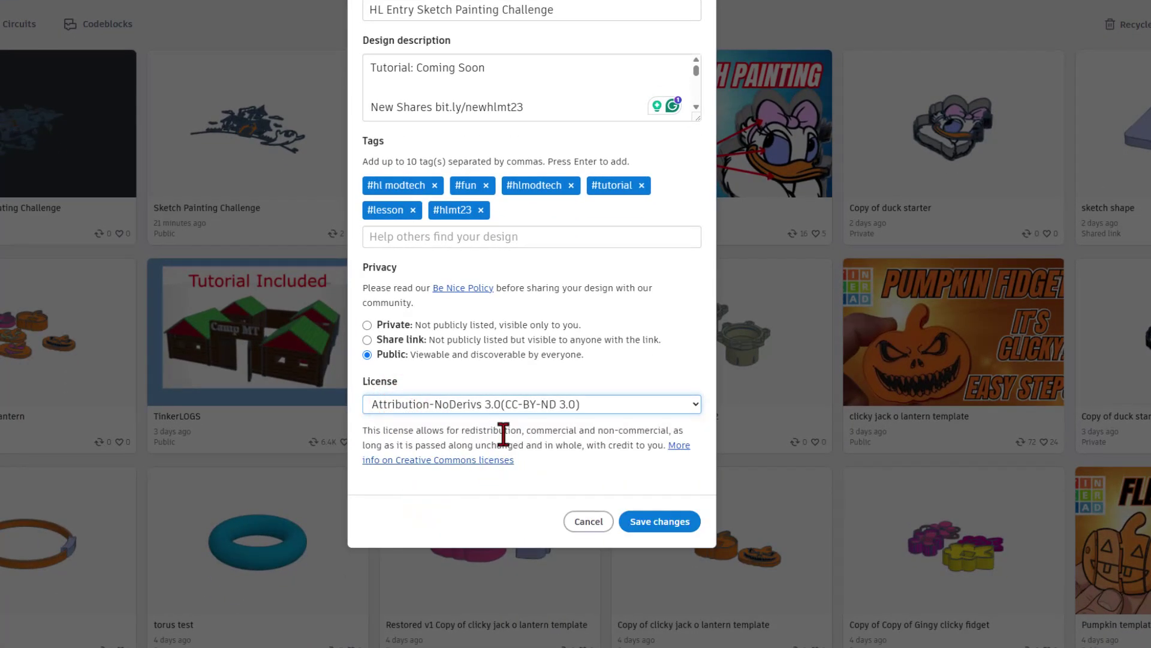
{"action": "left_click", "coordinate": [657, 521]}
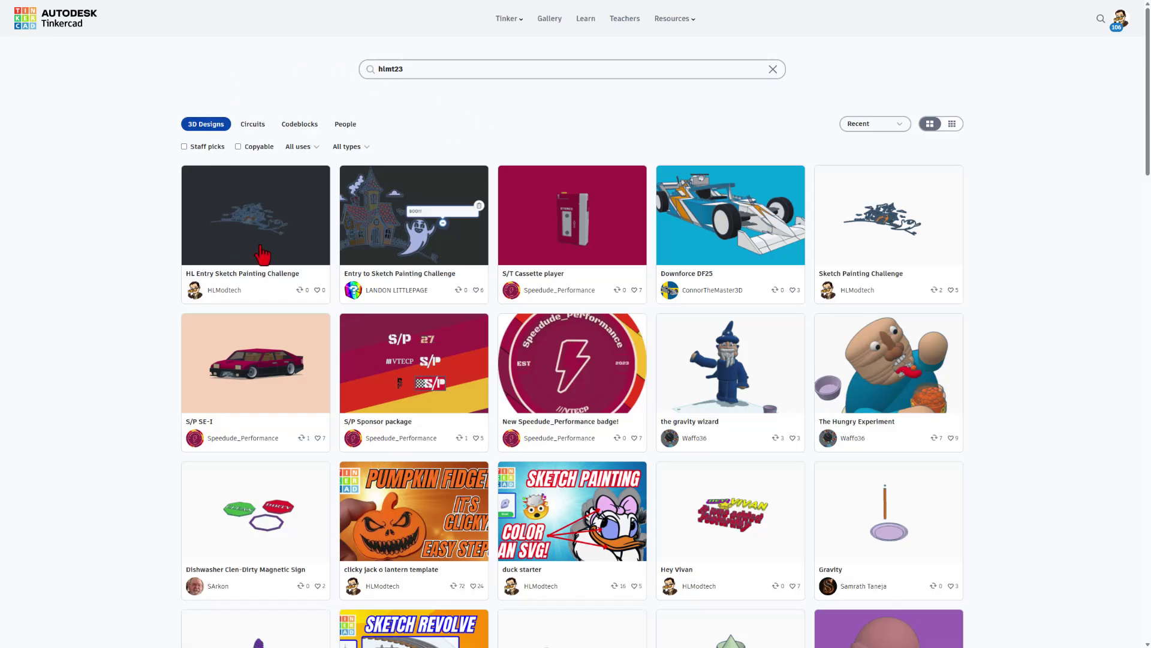
Step: React to the entry in the gallery, then return to the hlmt23 search results
{"action": "left_click", "coordinate": [262, 243]}
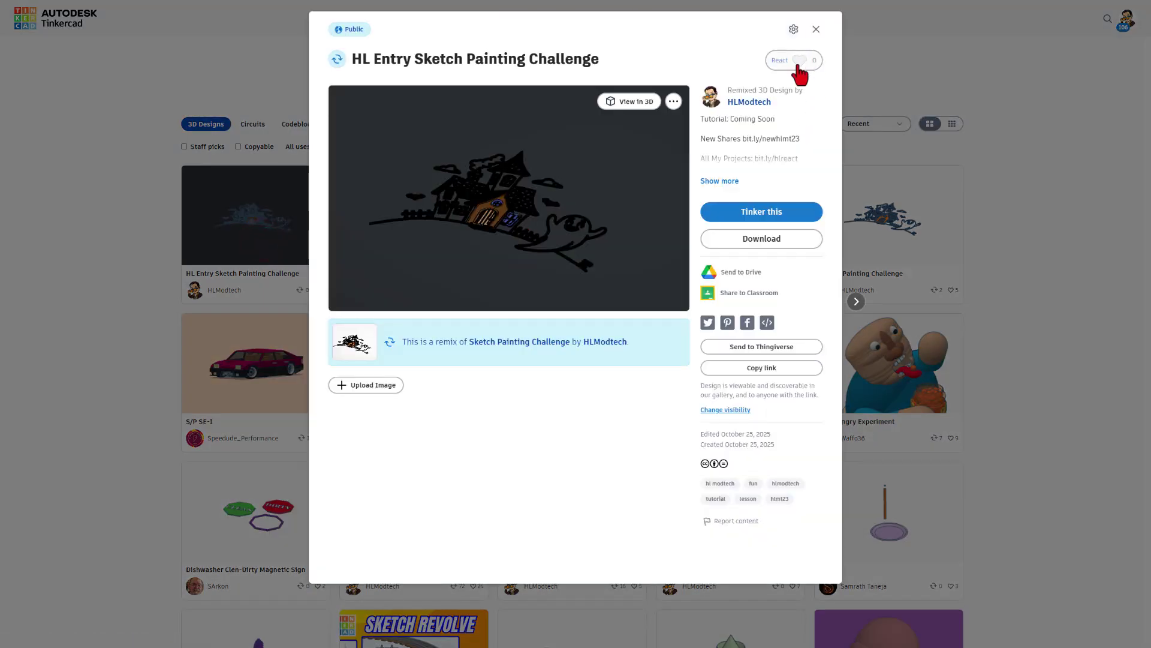
{"action": "left_click", "coordinate": [800, 72]}
{"action": "left_click", "coordinate": [789, 111]}
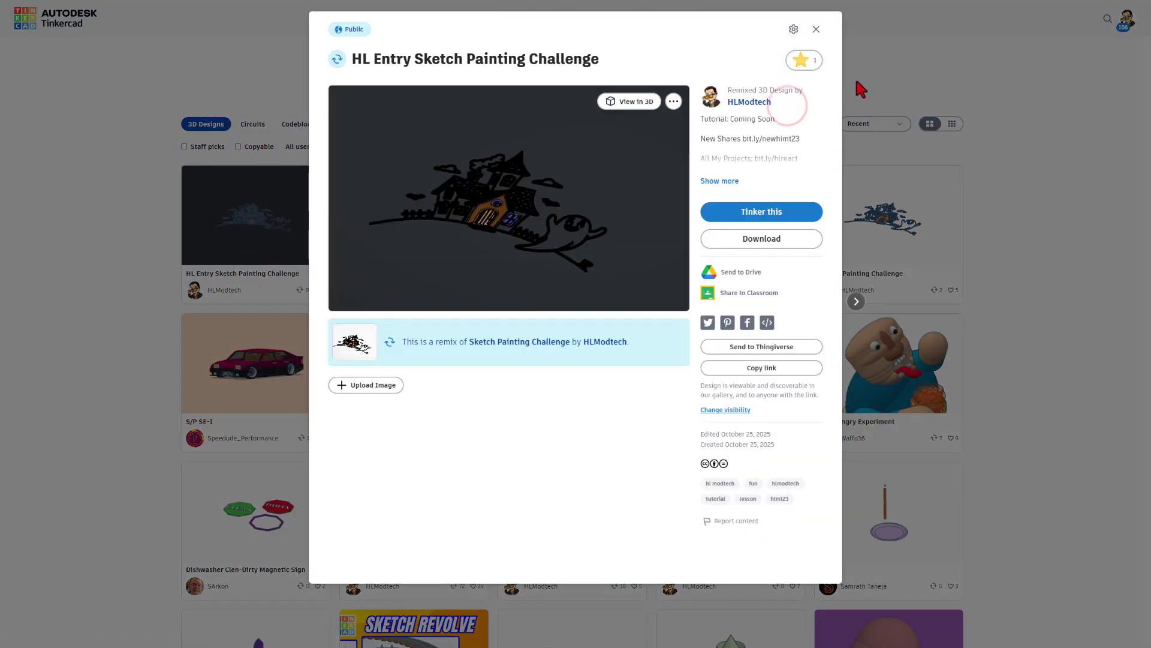
{"action": "left_click", "coordinate": [871, 81]}
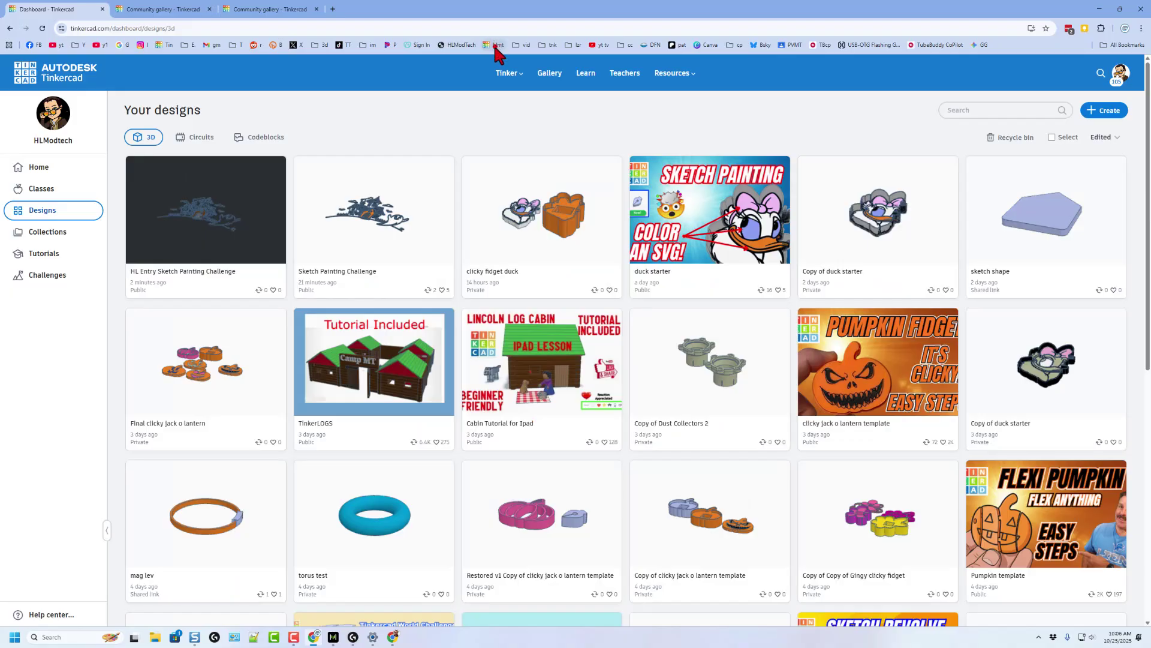
{"action": "left_click", "coordinate": [495, 47]}
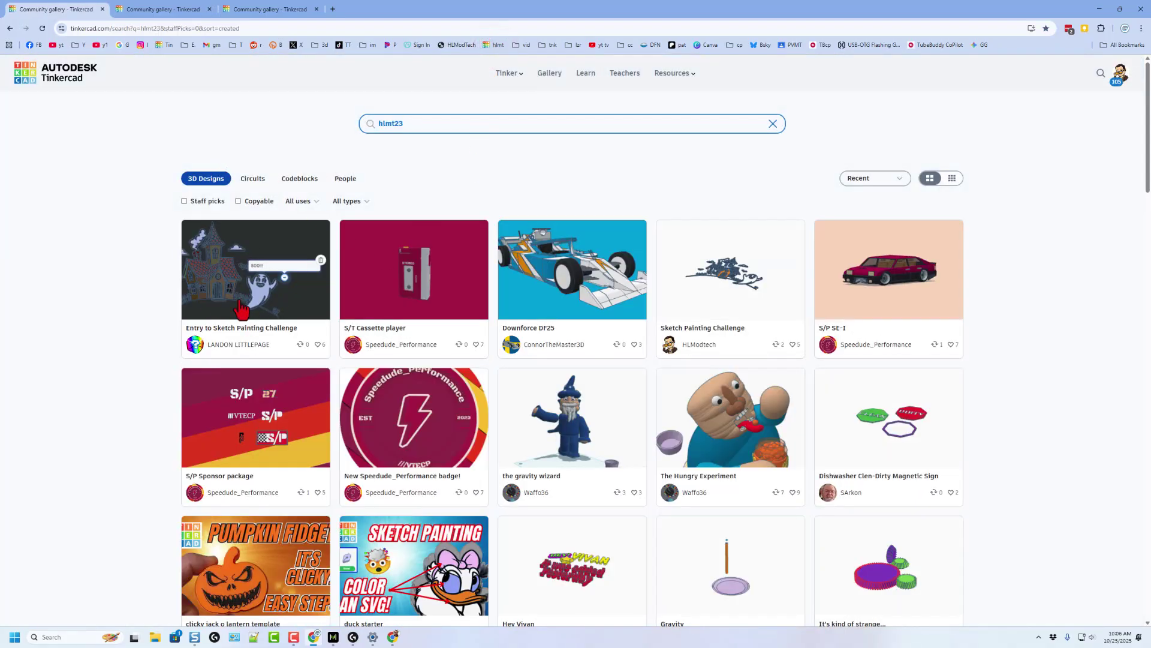